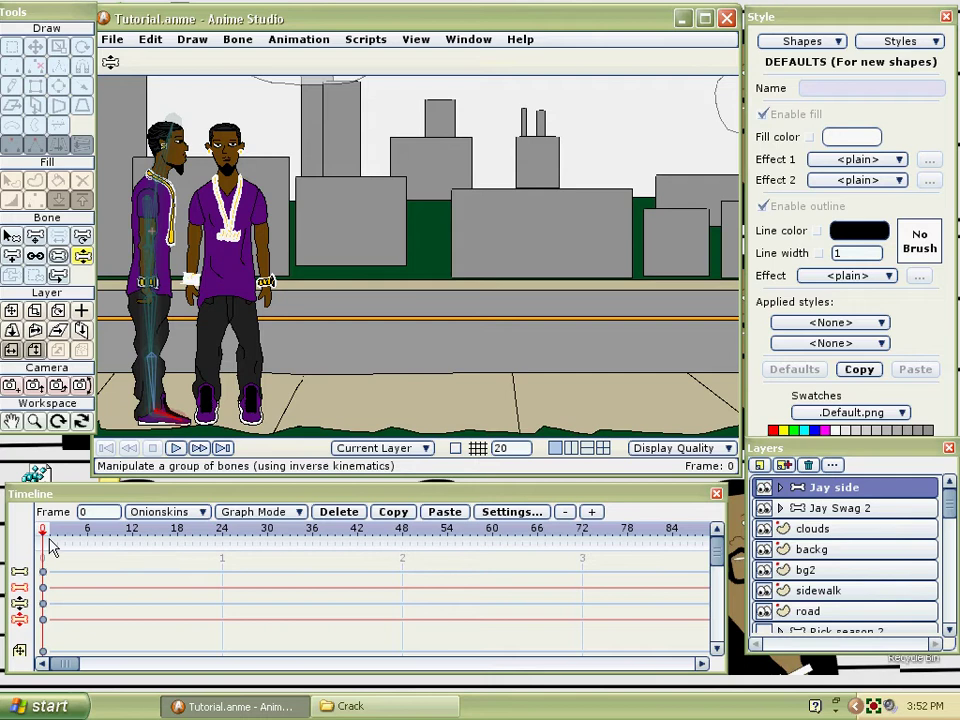
Delete the visibility keyframe at frame 1 on the Jay Swag 2 layer.
click(50, 540)
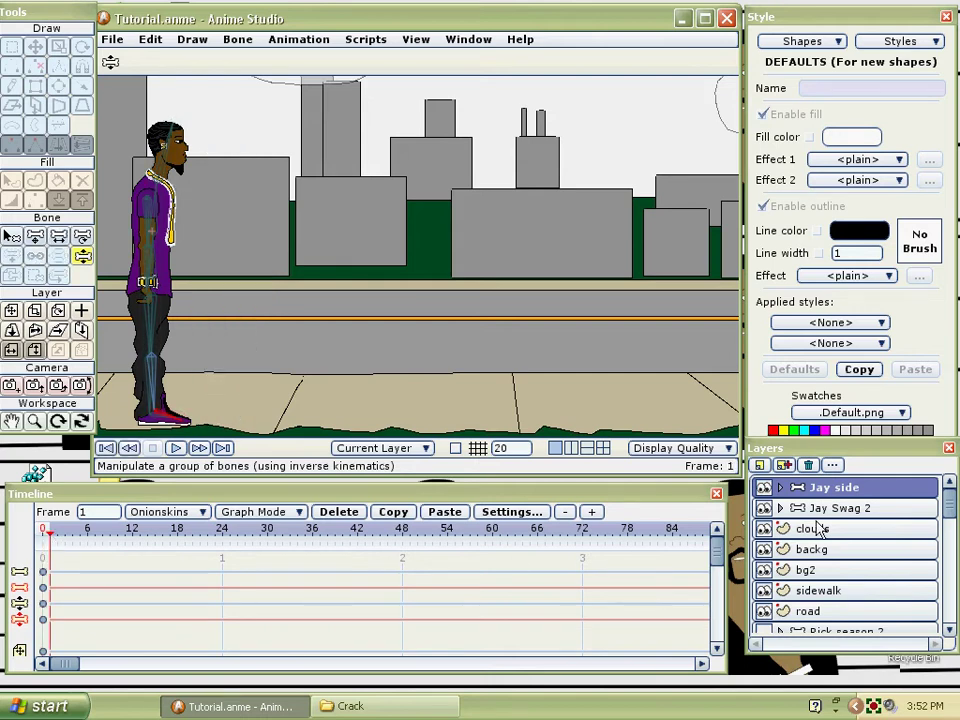
click(800, 508)
drag(717, 552, 707, 574)
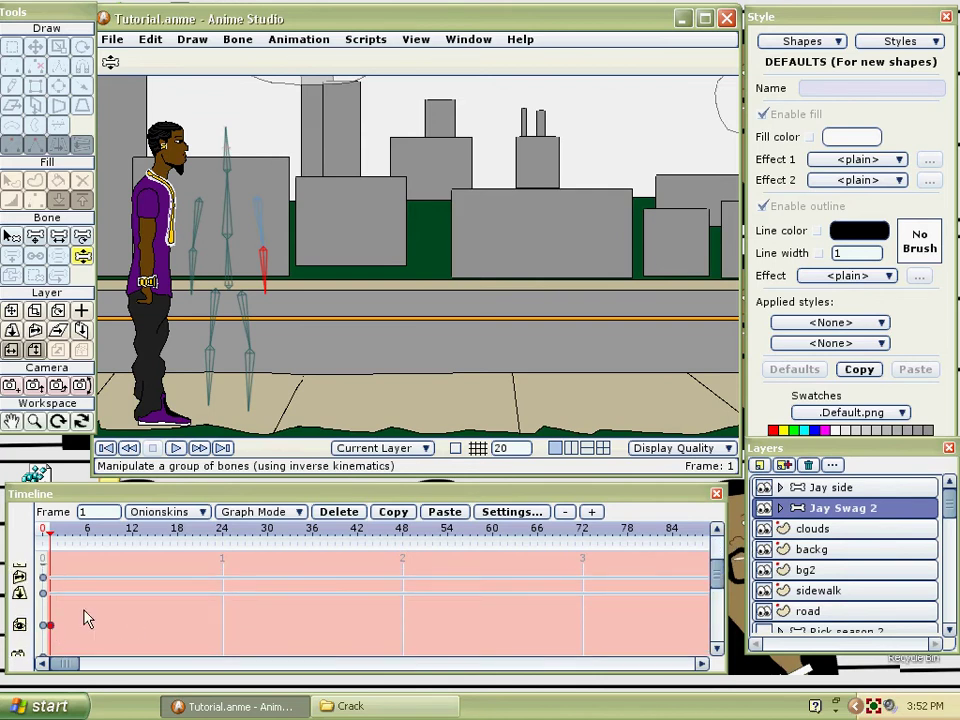
click(338, 512)
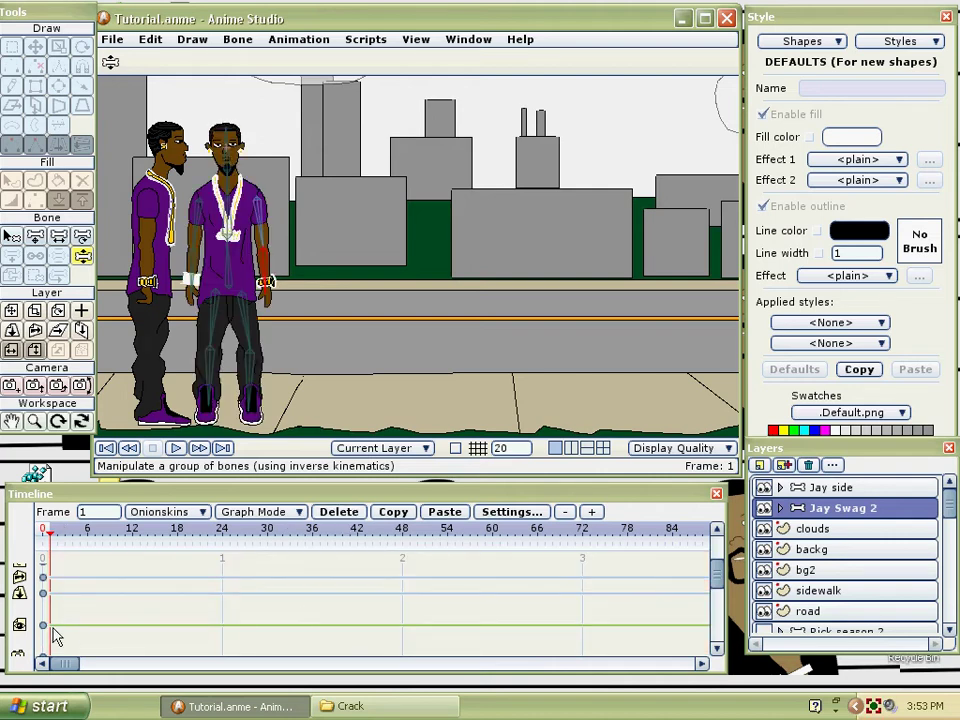
Move the Jay Swag 2 layer out of the camera frame at frame 1, then delete that movement keyframe.
click(11, 310)
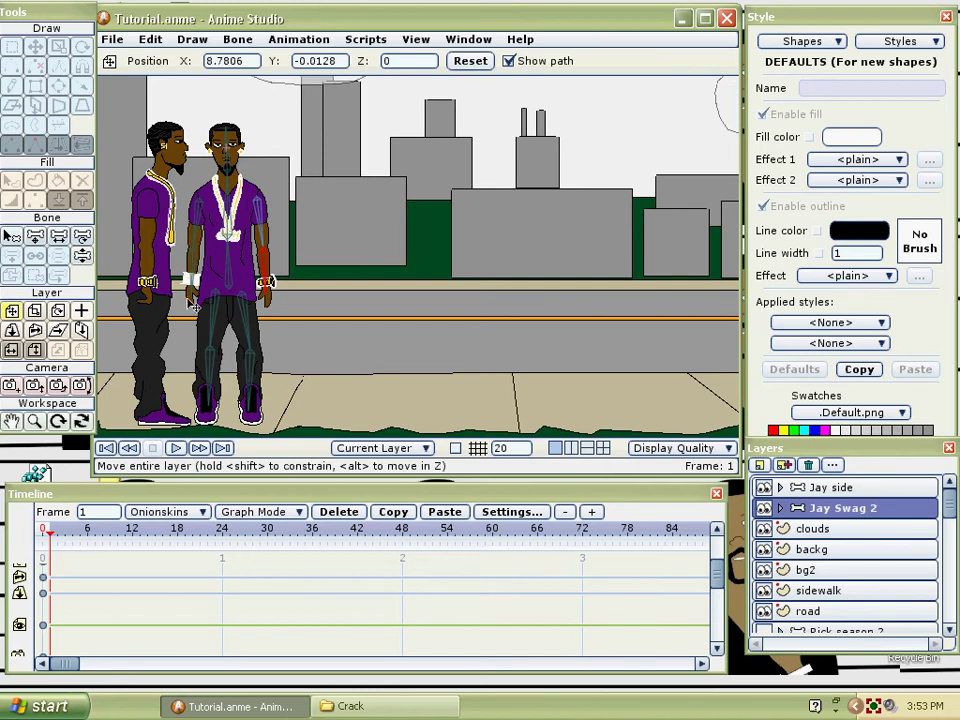
drag(222, 300, 57, 307)
scroll(164, 305, down, 3)
drag(207, 293, 190, 292)
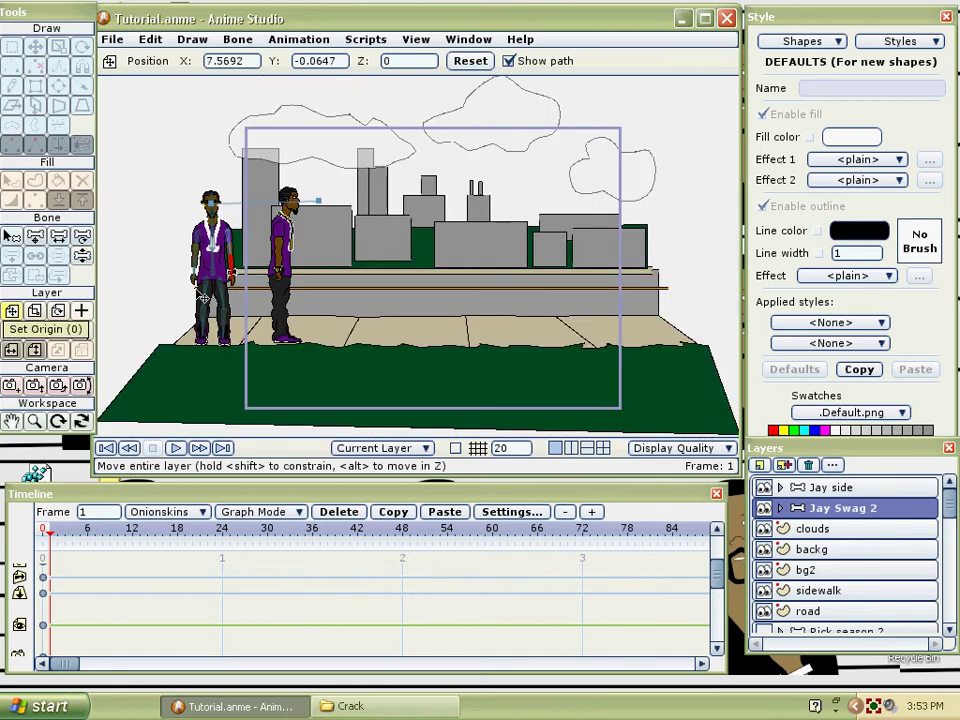
drag(717, 573, 715, 548)
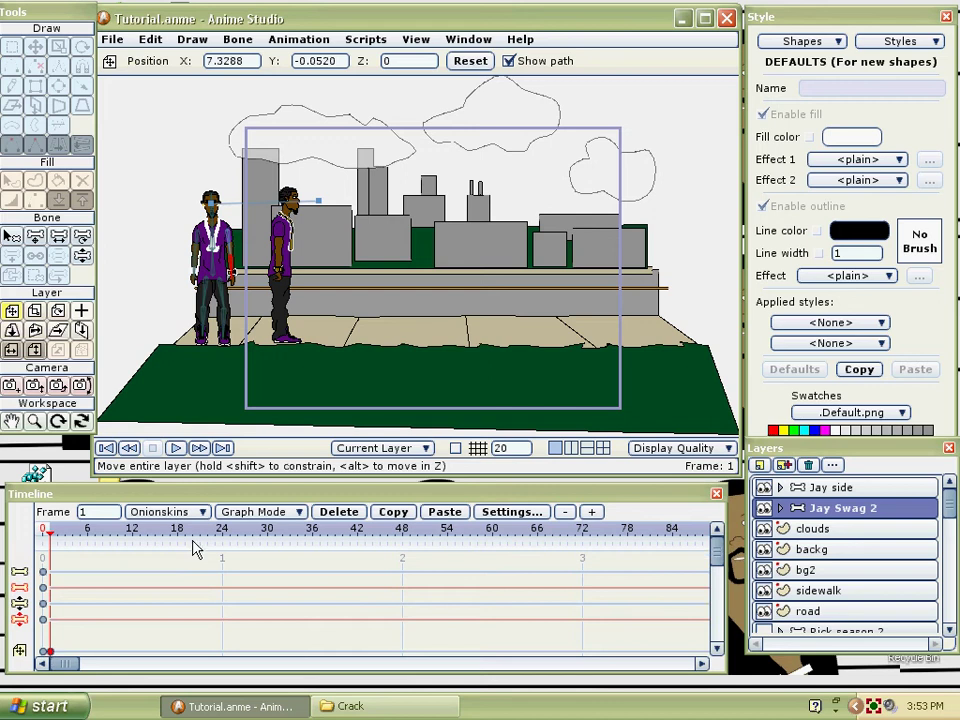
click(338, 512)
At frame 0, move the Jay Swag 2 layer outside the camera frame, to about X 6.64, Y -0.03.
click(45, 532)
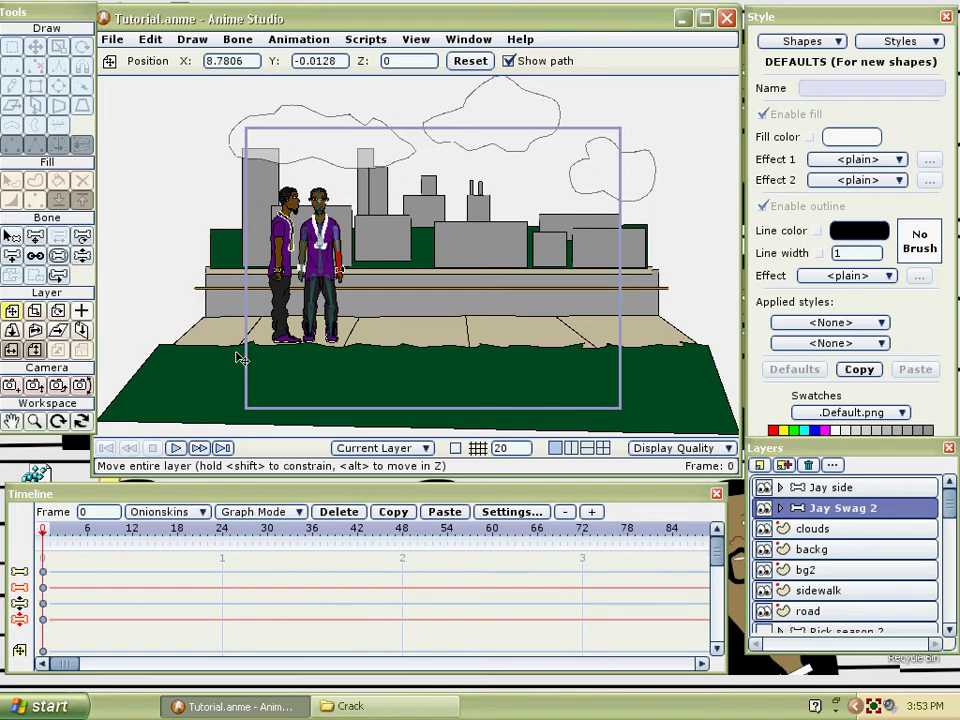
drag(240, 326, 74, 330)
scroll(217, 372, up, 1)
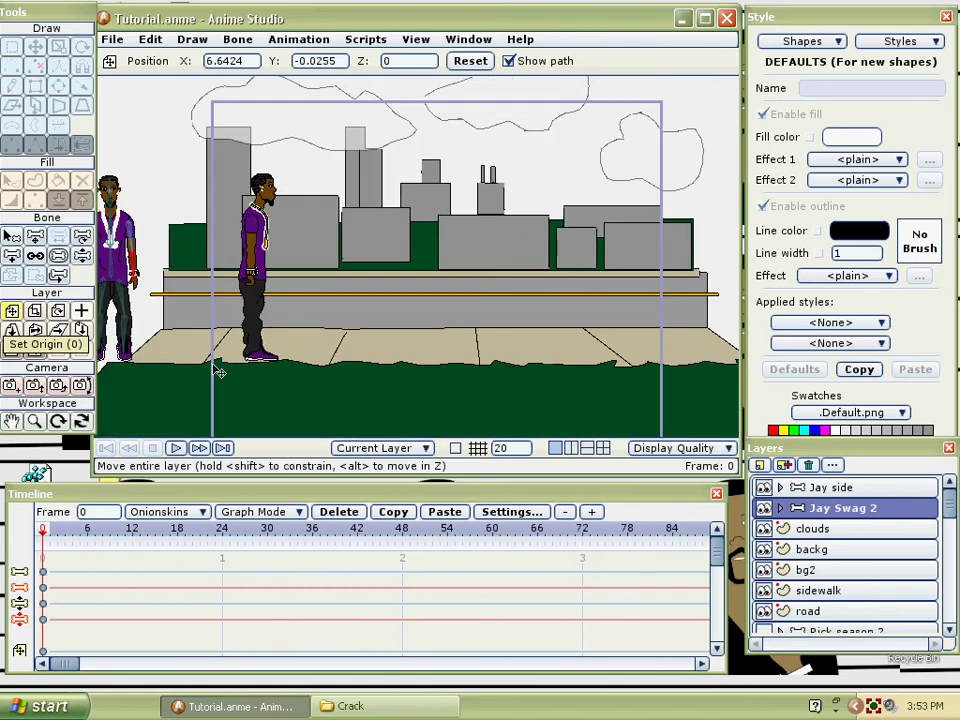
scroll(217, 372, up, 1)
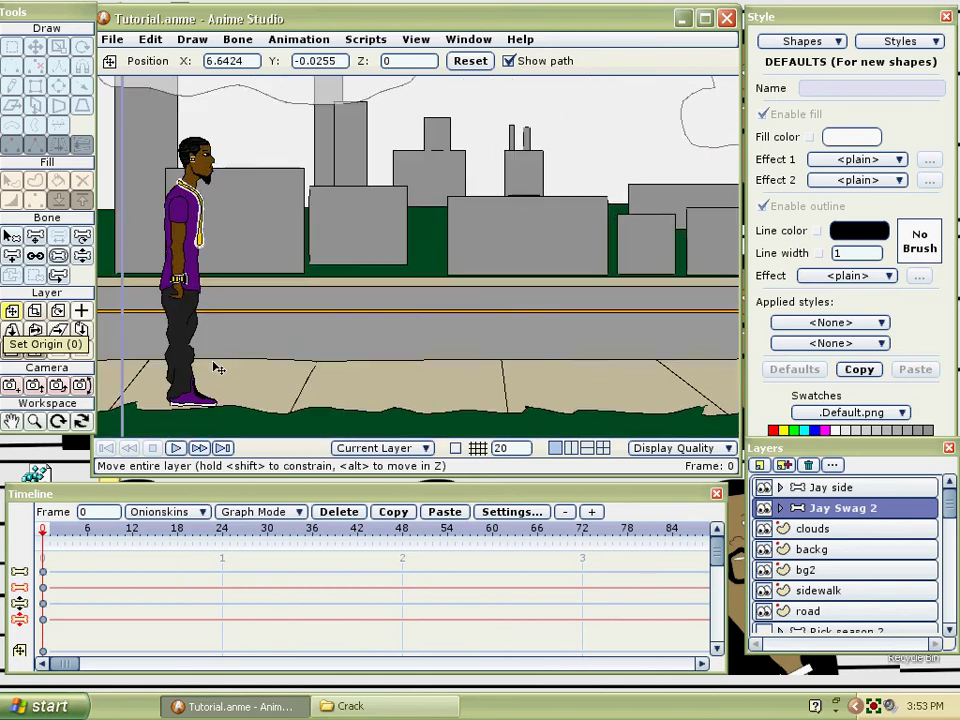
At frame 6 on the Jay side layer, manipulate the bones to part the legs slightly and swing the arm back, and play the motion.
click(845, 489)
click(89, 532)
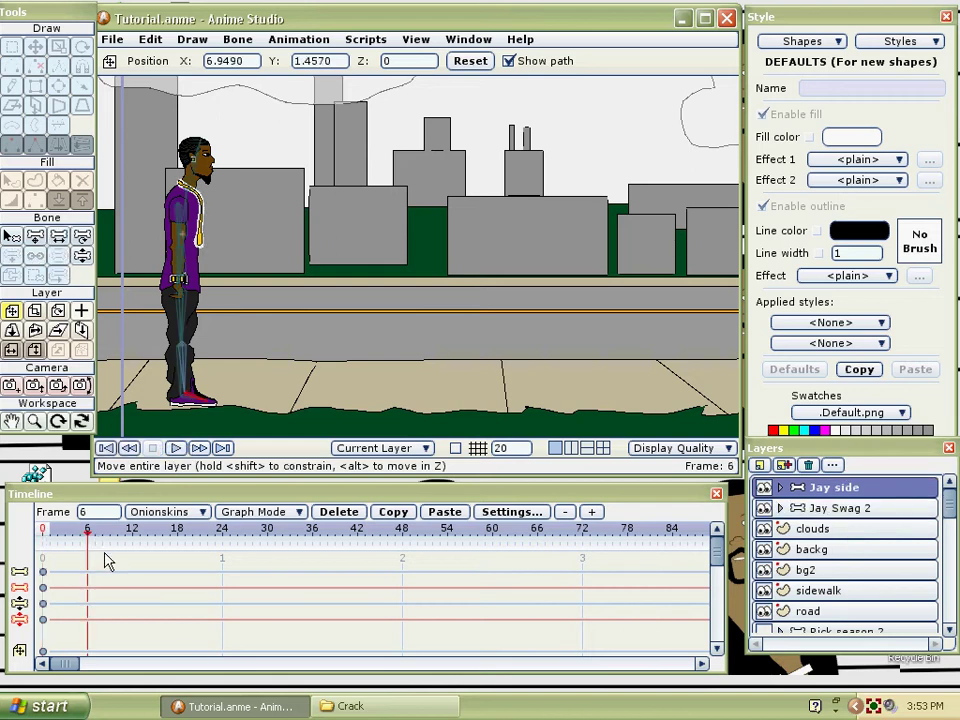
click(82, 256)
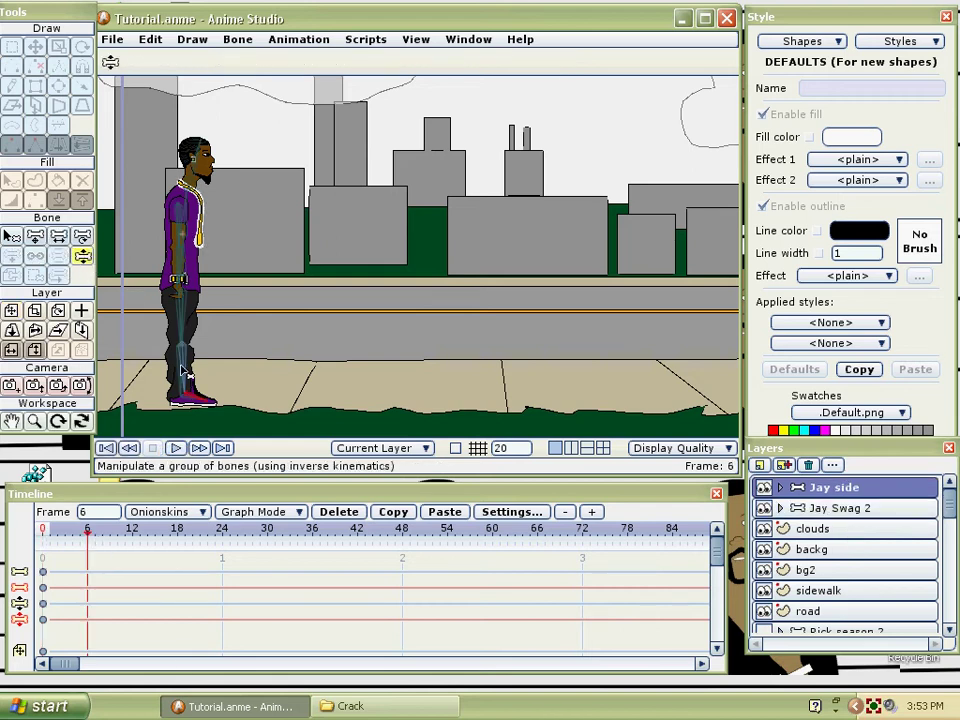
mouse_move(184, 372)
mouse_down()
mouse_move(203, 368)
mouse_move(178, 367)
mouse_up()
click(211, 402)
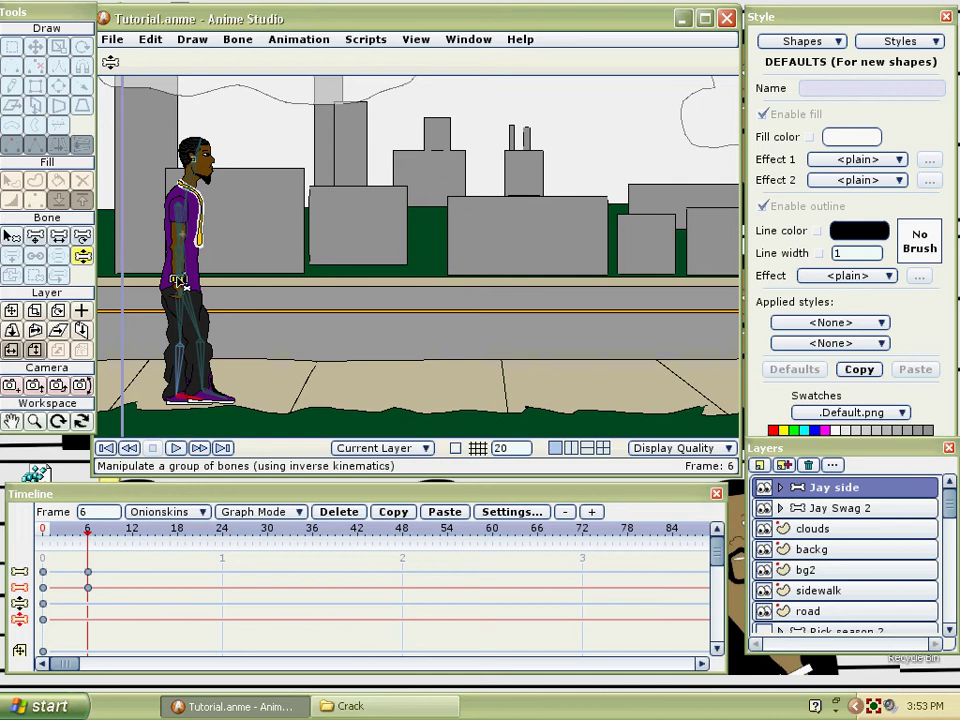
mouse_move(183, 286)
mouse_down()
mouse_move(208, 305)
mouse_move(158, 283)
mouse_move(174, 286)
mouse_move(166, 286)
mouse_up()
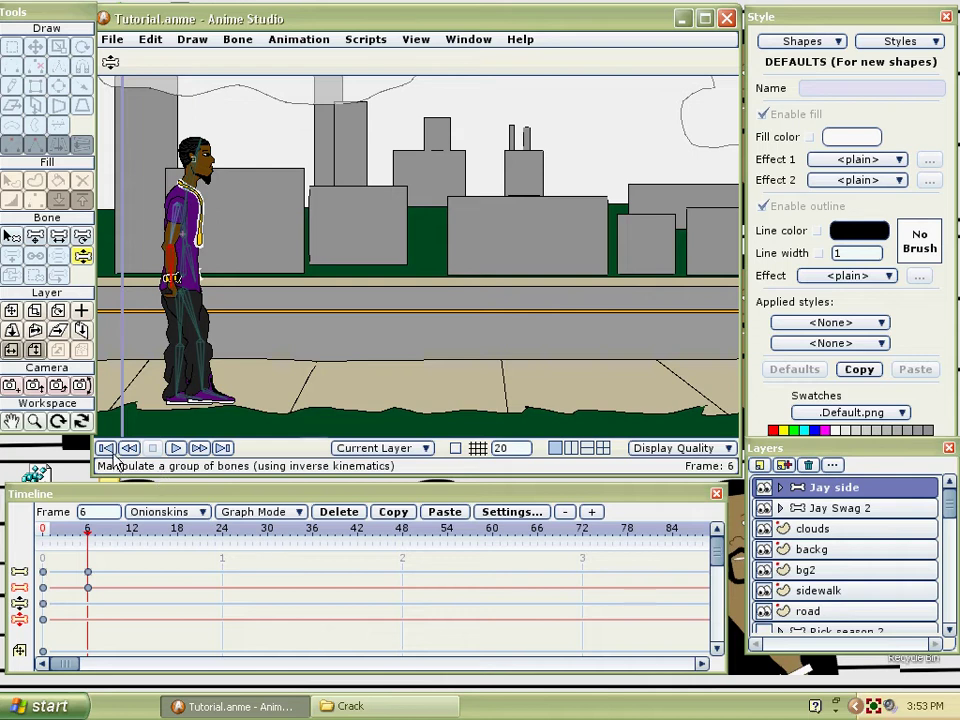
click(175, 448)
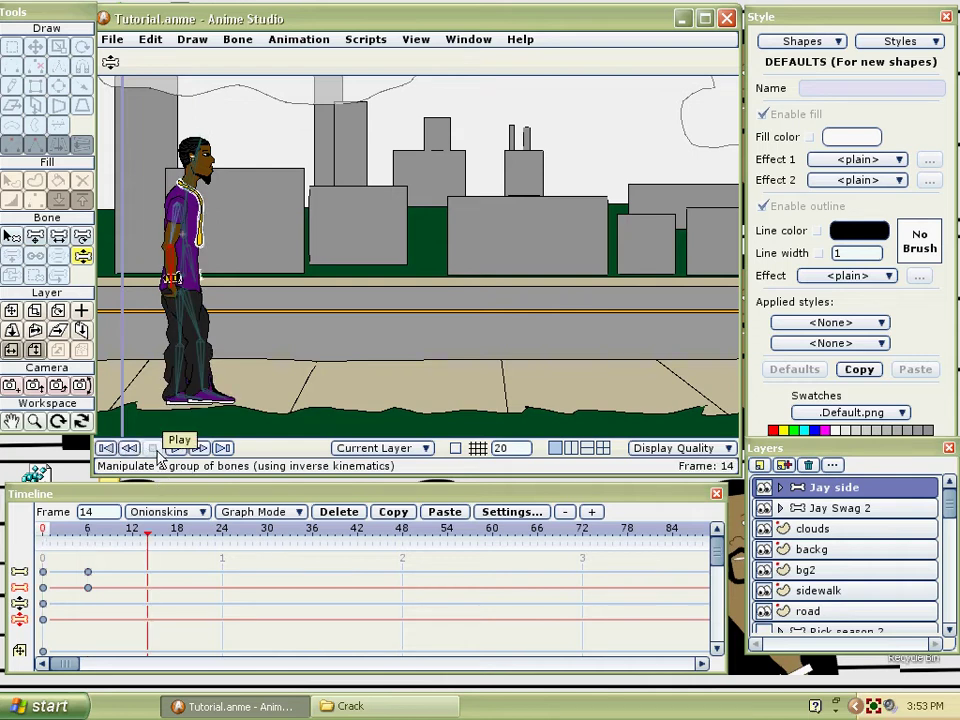
At frame 12, pose a full stride with the front leg reaching forward and the rear leg bent back, and preview the animation.
click(132, 536)
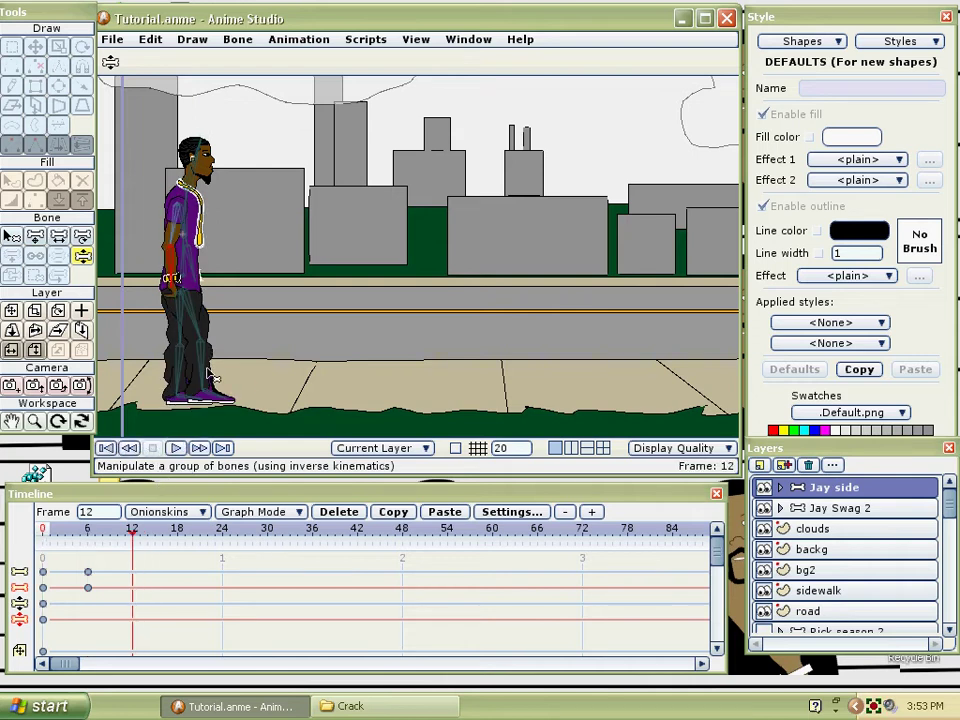
drag(210, 374, 236, 376)
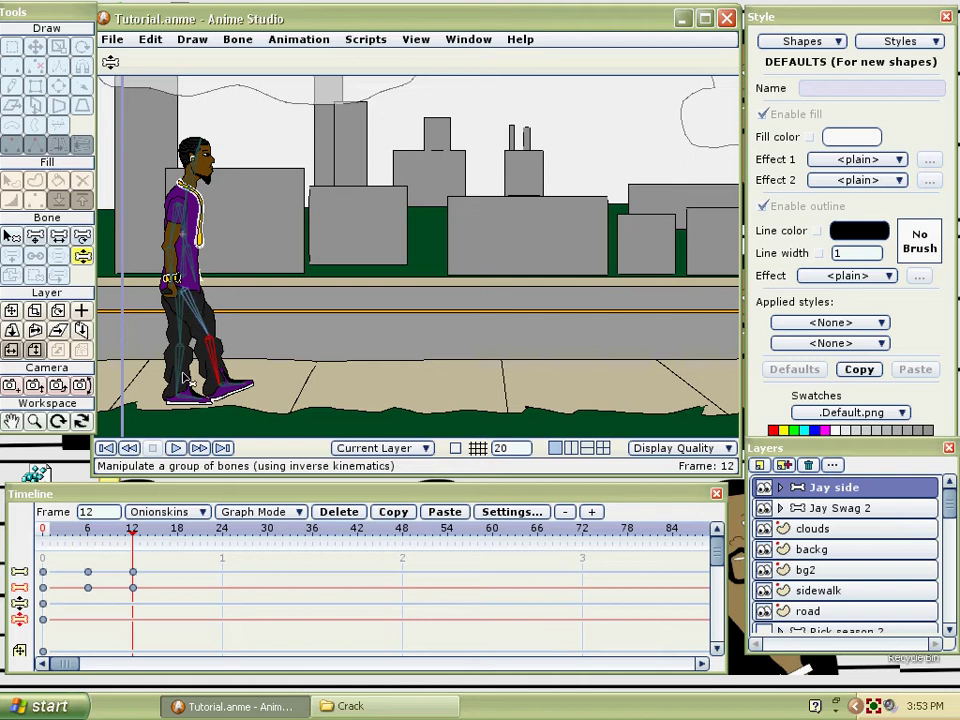
click(183, 382)
drag(183, 382, 156, 380)
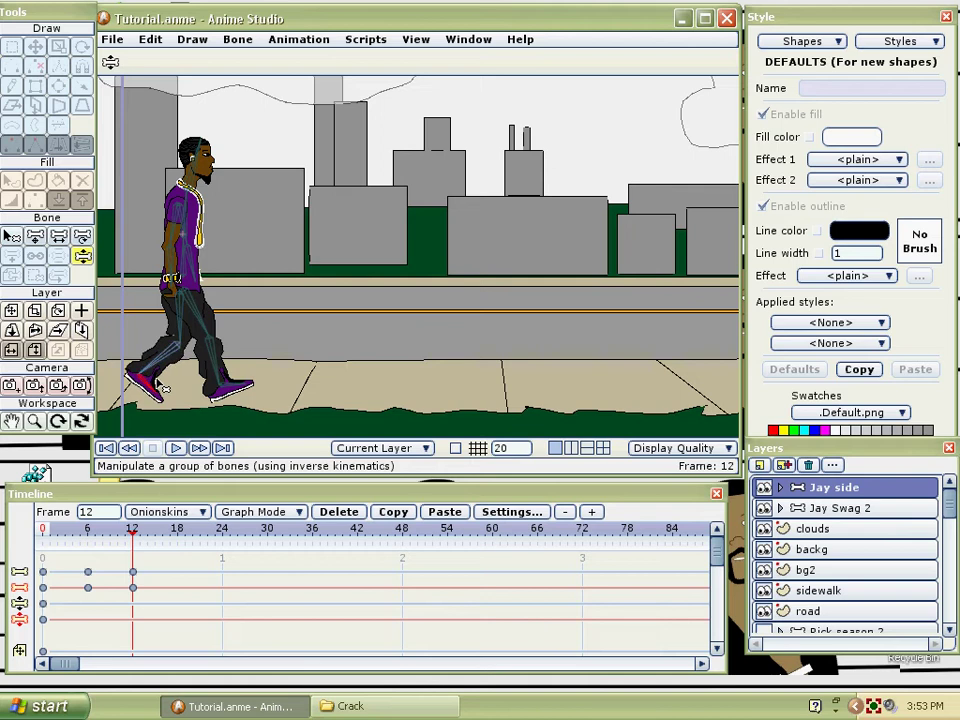
click(153, 448)
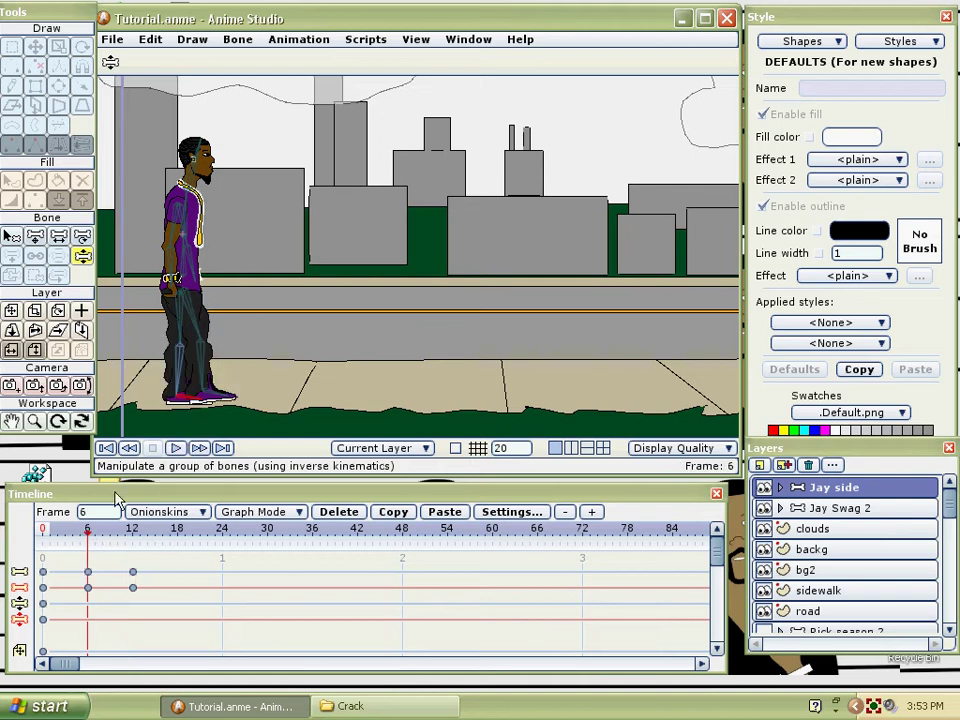
click(175, 448)
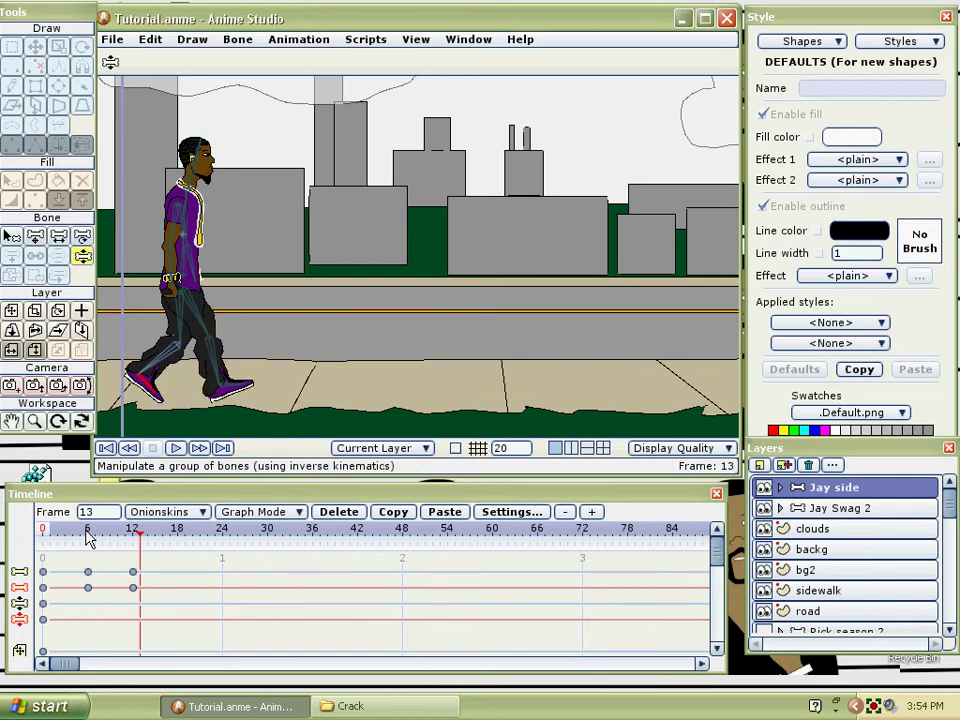
At frame 18, plant the front leg under the body and bend the trailing leg with its knee forward, and replay the walk.
click(178, 533)
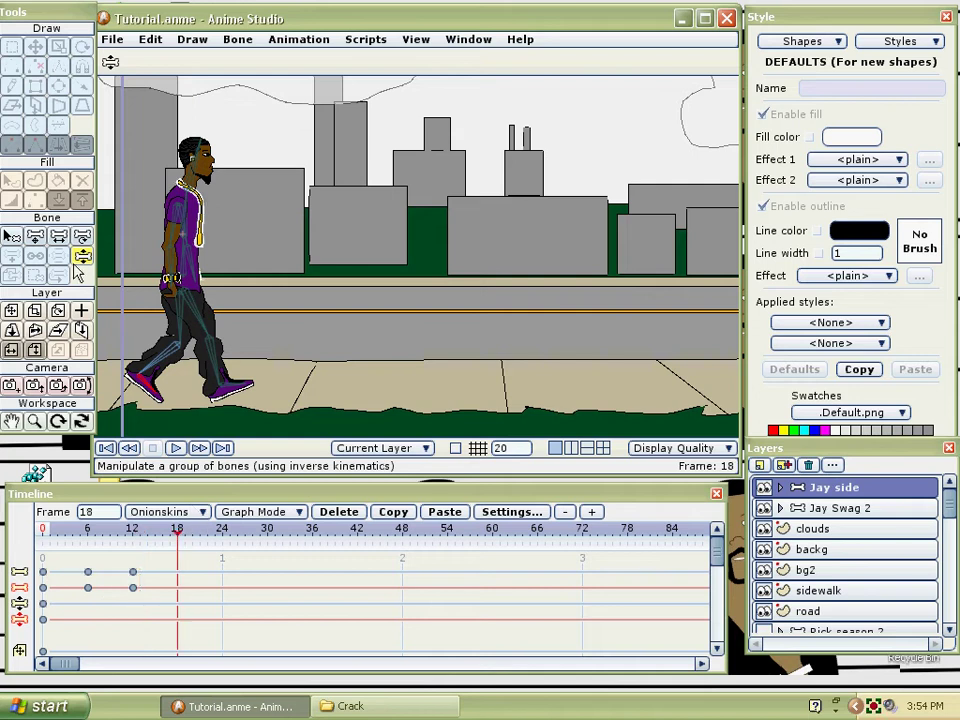
drag(205, 350, 187, 398)
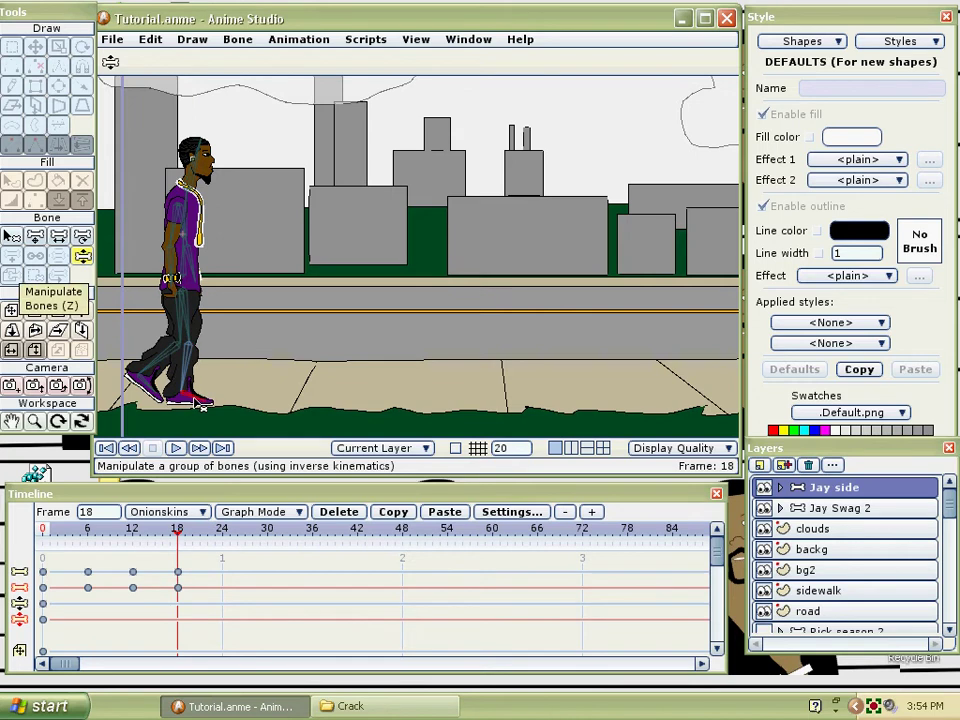
drag(165, 368, 183, 367)
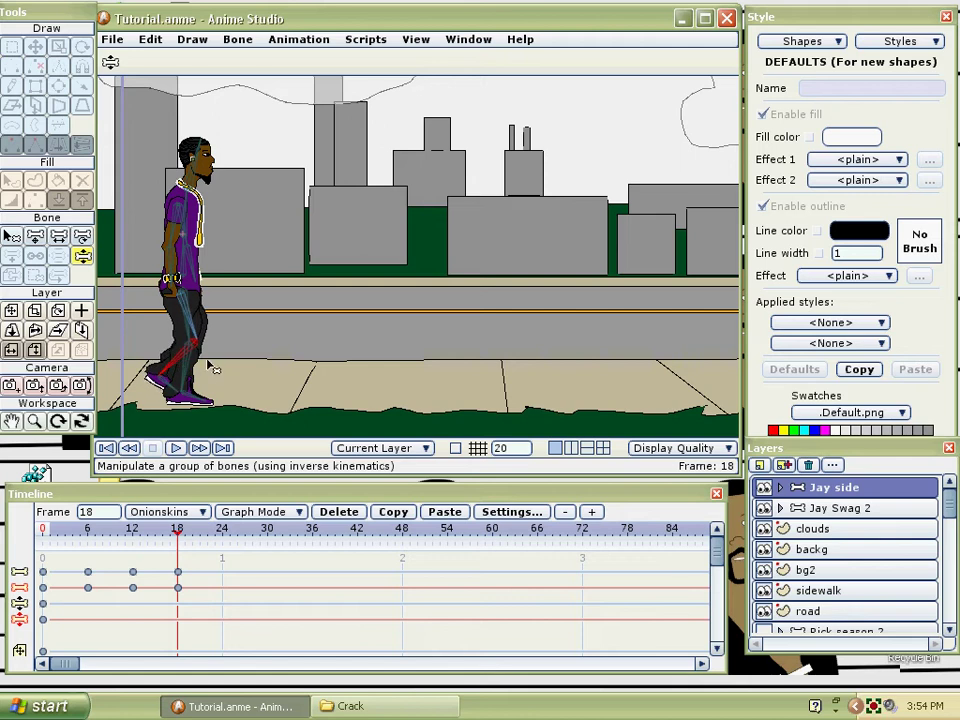
click(106, 448)
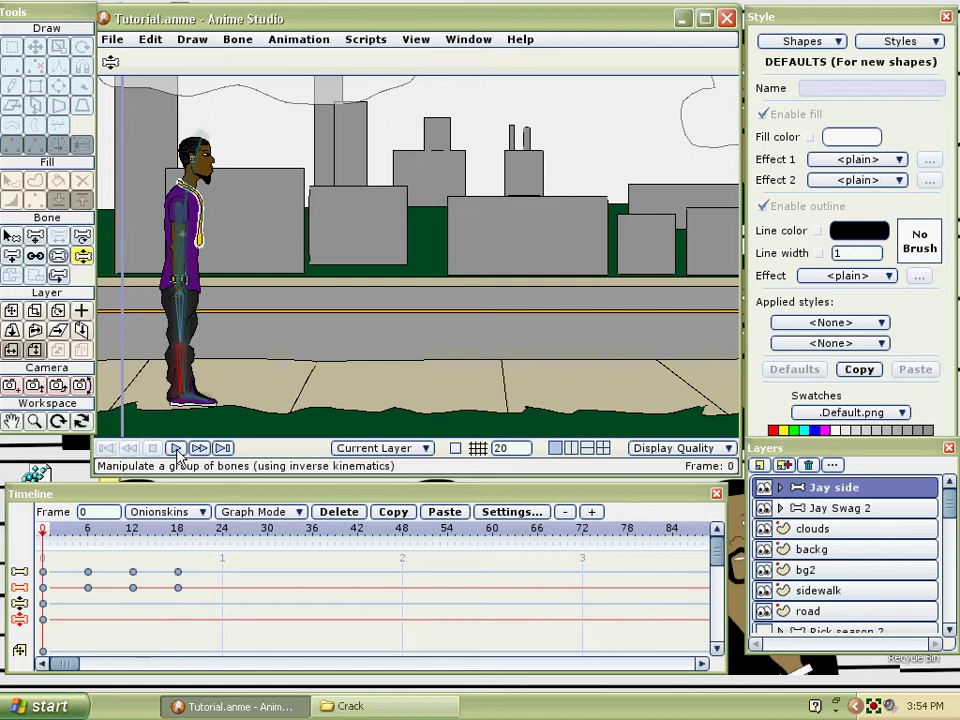
click(176, 448)
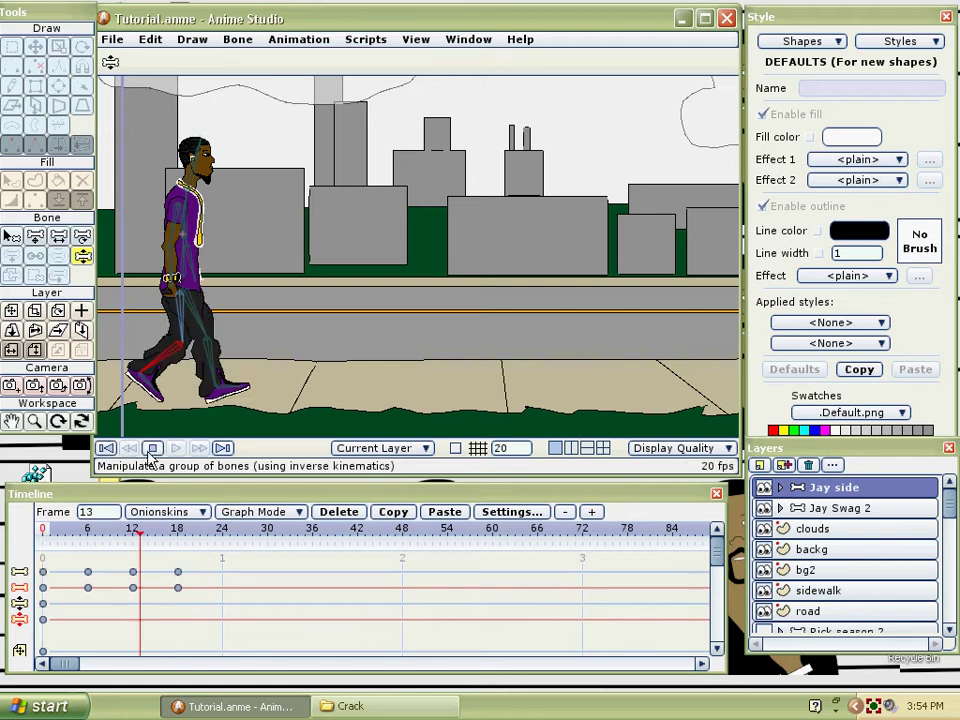
At frame 24, bend the planted leg so its knee points forward and its foot trails behind.
click(222, 537)
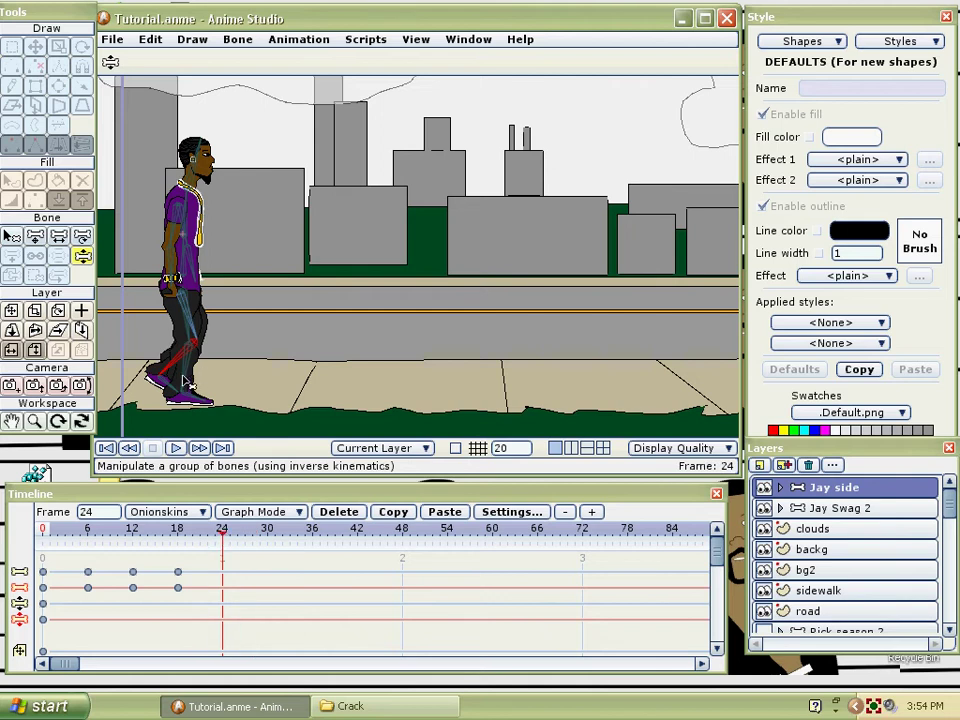
drag(185, 378, 172, 366)
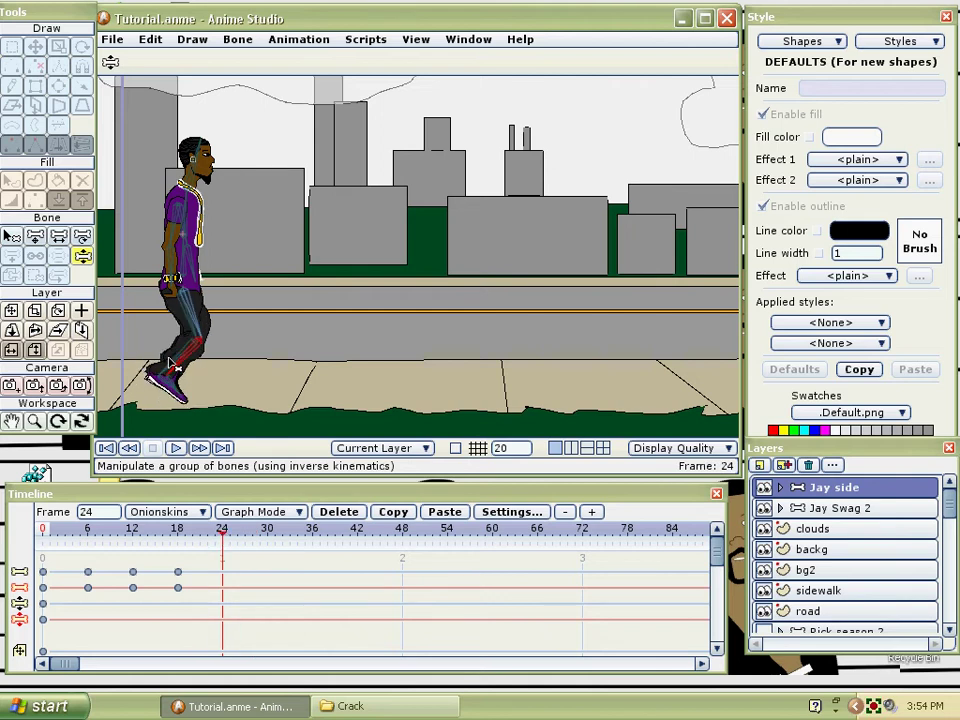
drag(172, 366, 178, 395)
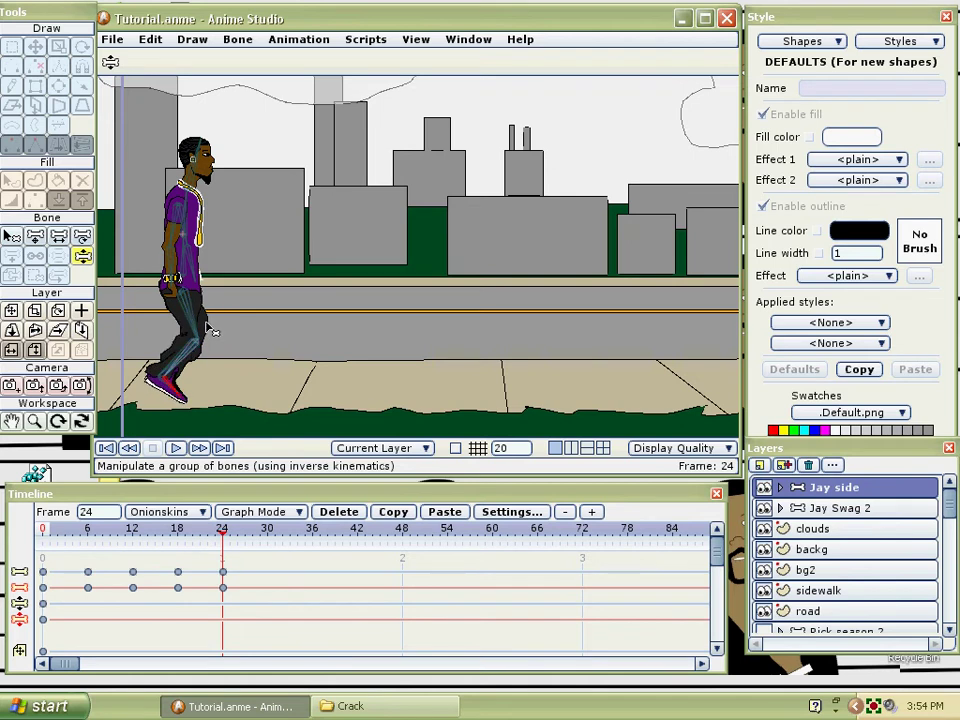
Try to swing one thigh forward at frame 24, compare it with frame 18, and undo the move.
drag(201, 319, 207, 319)
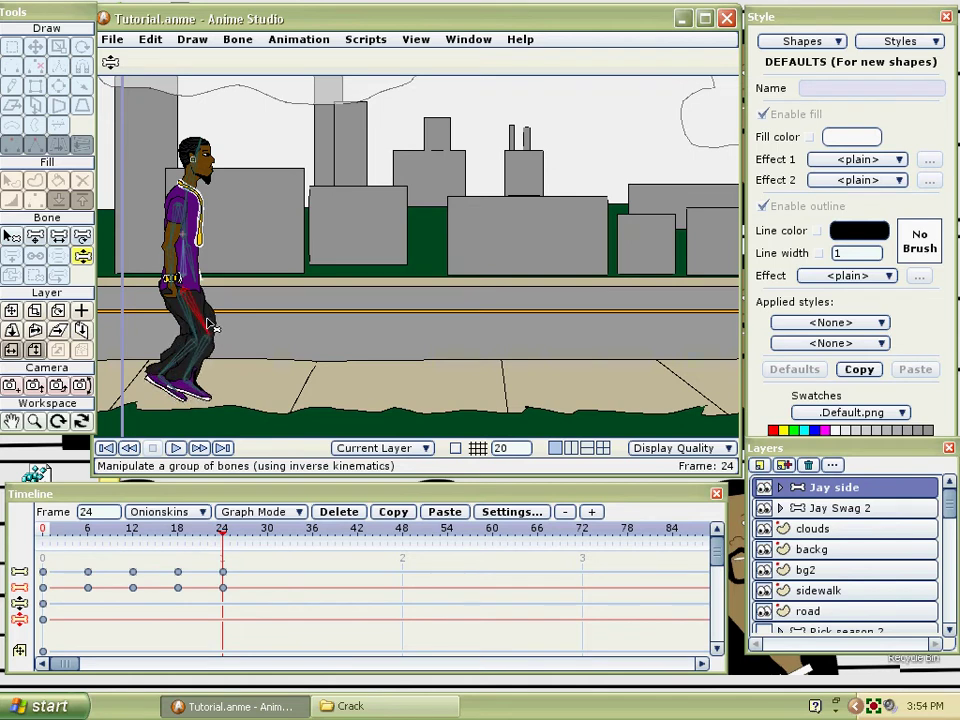
scroll(206, 338, up, 2)
click(12, 421)
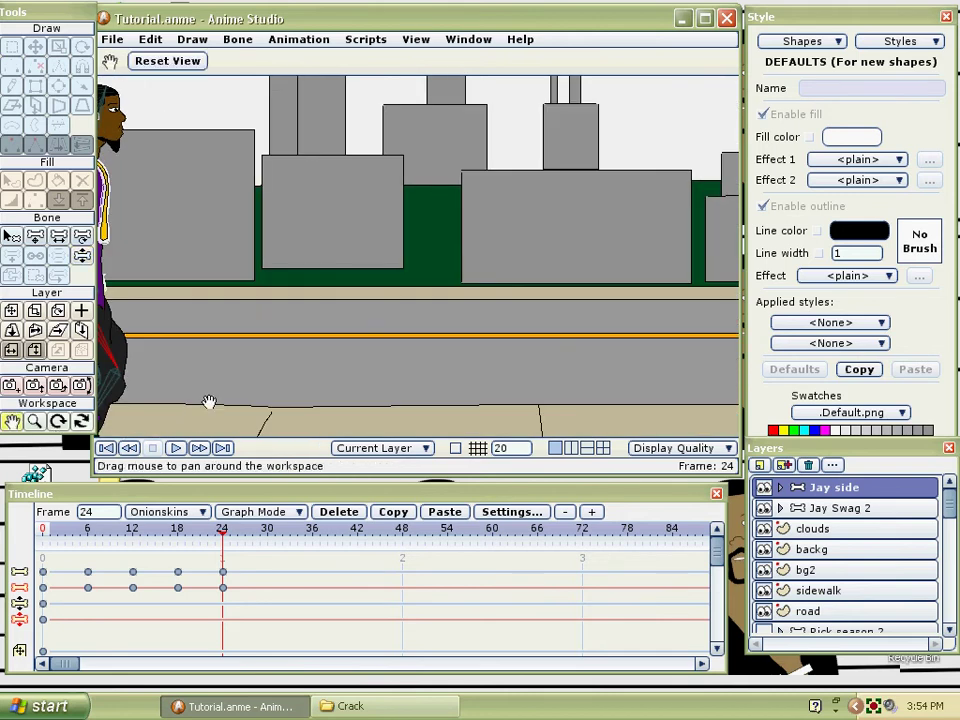
drag(210, 401, 366, 363)
drag(174, 531, 223, 533)
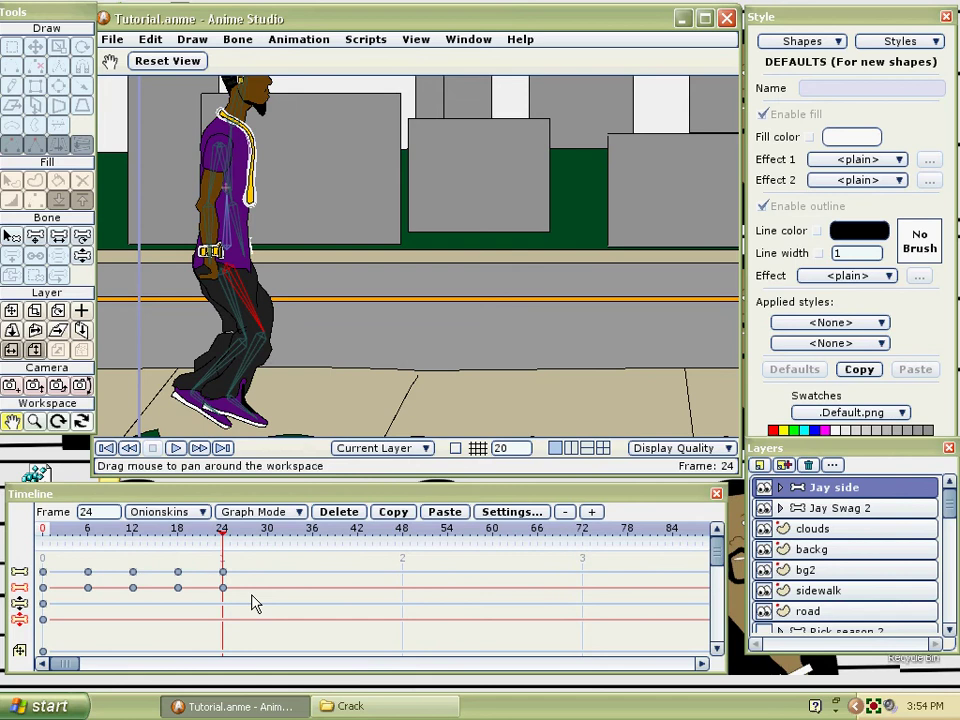
click(150, 39)
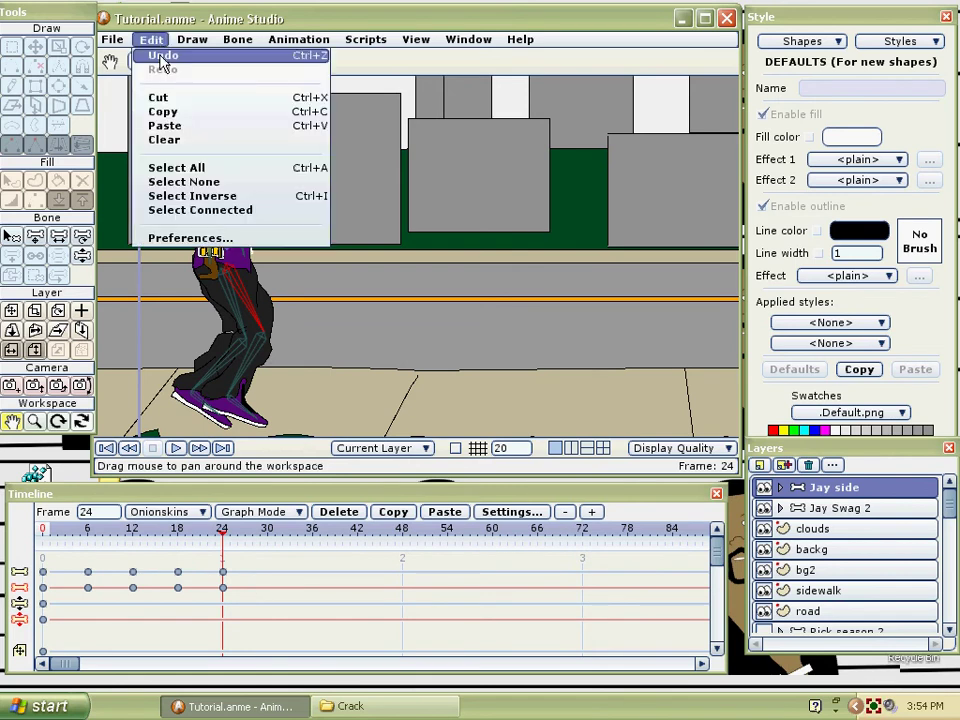
click(161, 56)
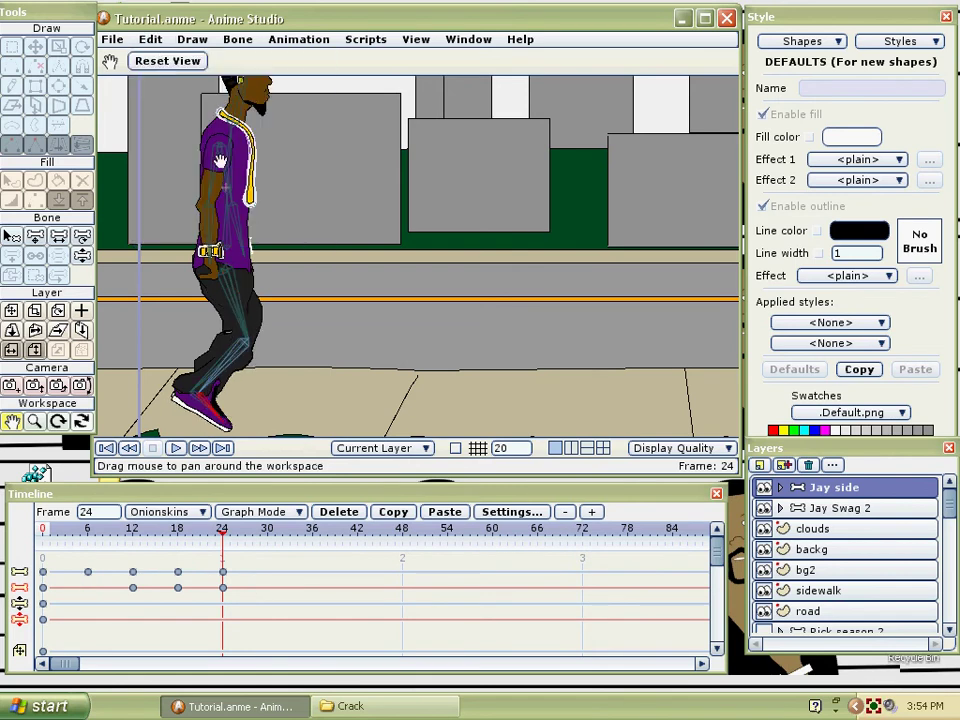
Try twice to rotate a thigh bone at frame 24 to spread the legs, undoing each attempt.
click(82, 260)
mouse_move(230, 299)
mouse_down()
mouse_move(248, 298)
mouse_move(236, 310)
mouse_up()
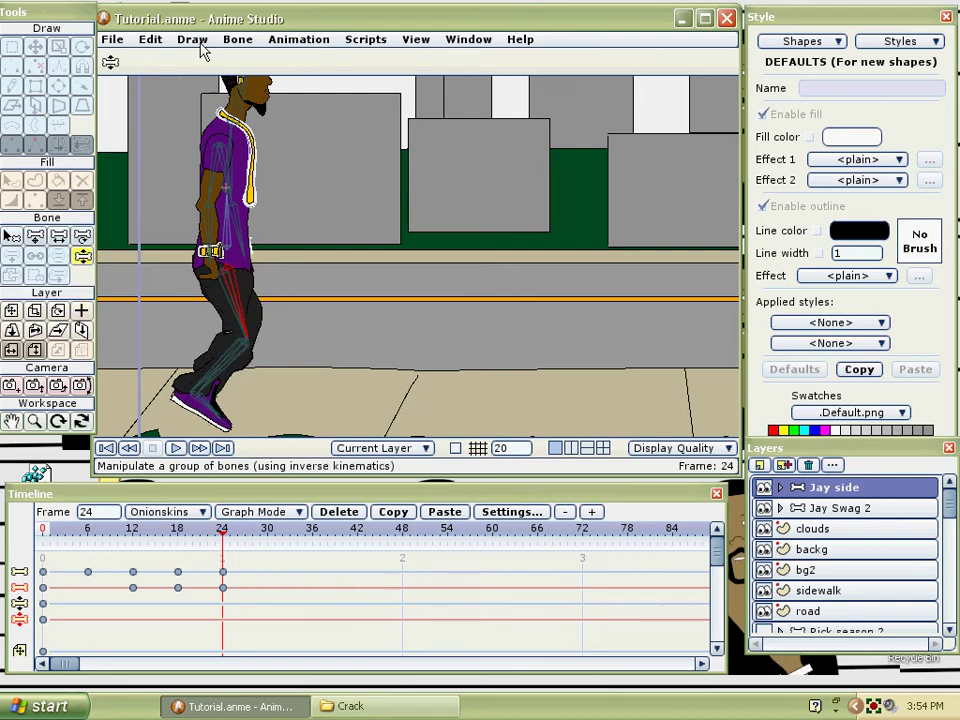
click(150, 39)
click(162, 58)
scroll(197, 317, up, 2)
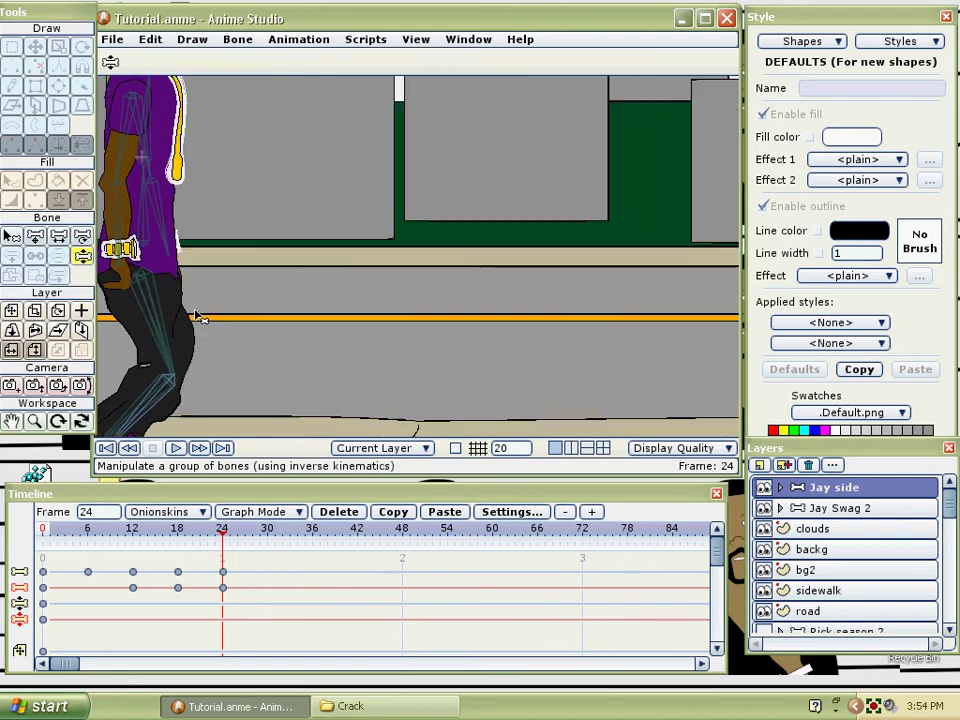
drag(155, 288, 169, 289)
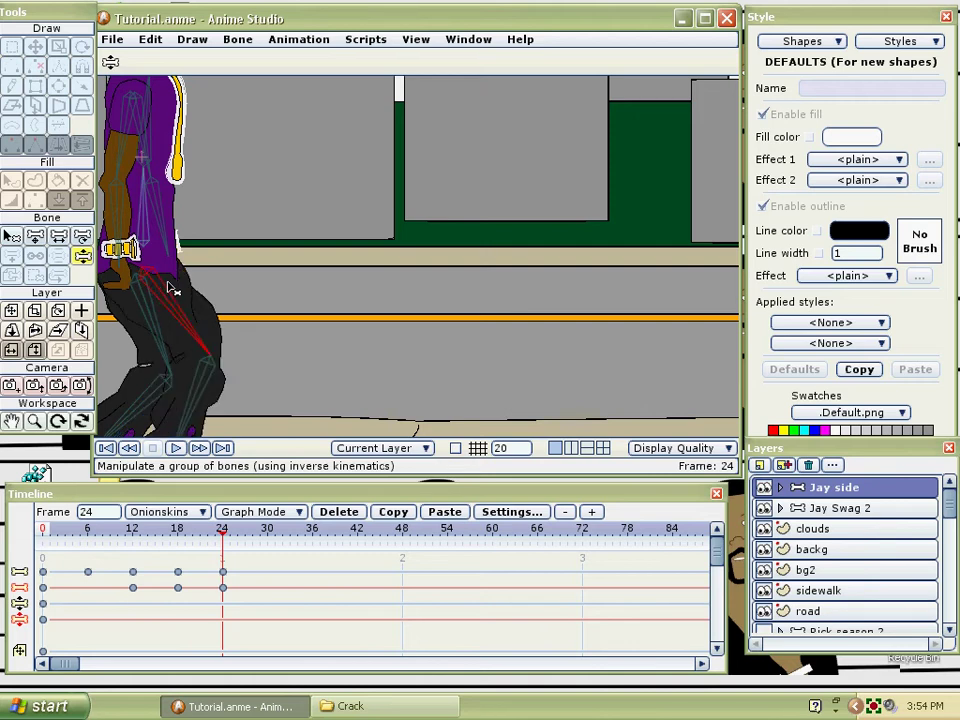
click(150, 39)
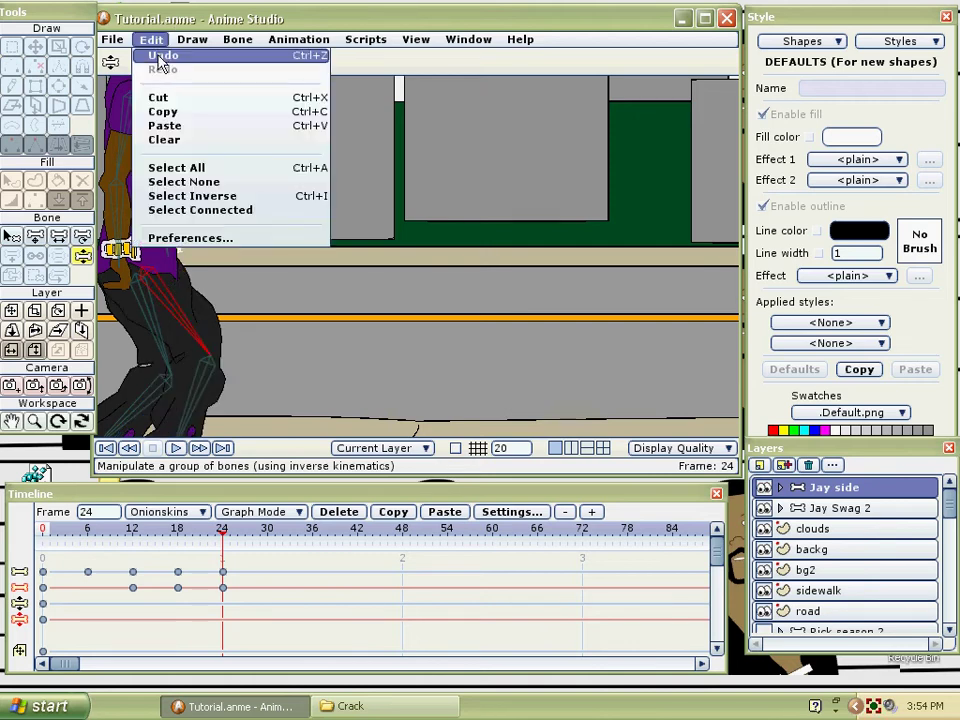
click(161, 55)
At frame 24, swing the front thigh forward and extend its shin ahead of the body, stepping through the surrounding frames to compare.
drag(141, 294, 156, 297)
scroll(248, 325, down, 3)
drag(281, 342, 251, 388)
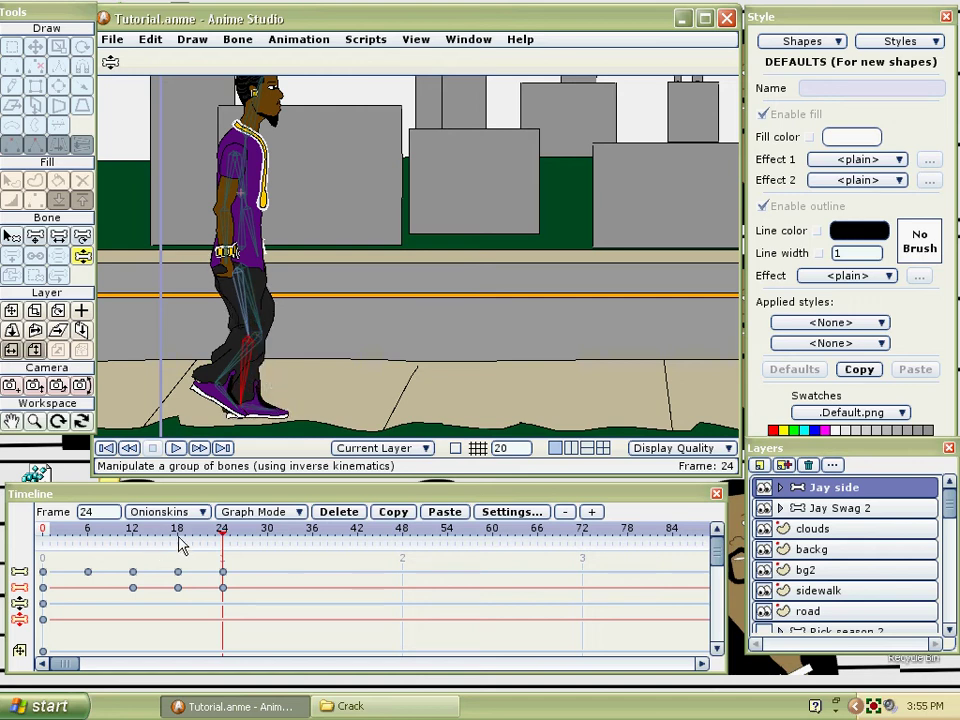
drag(178, 536, 184, 540)
key(Right)
key(Right)
key(Right)
key(Right)
key(Right)
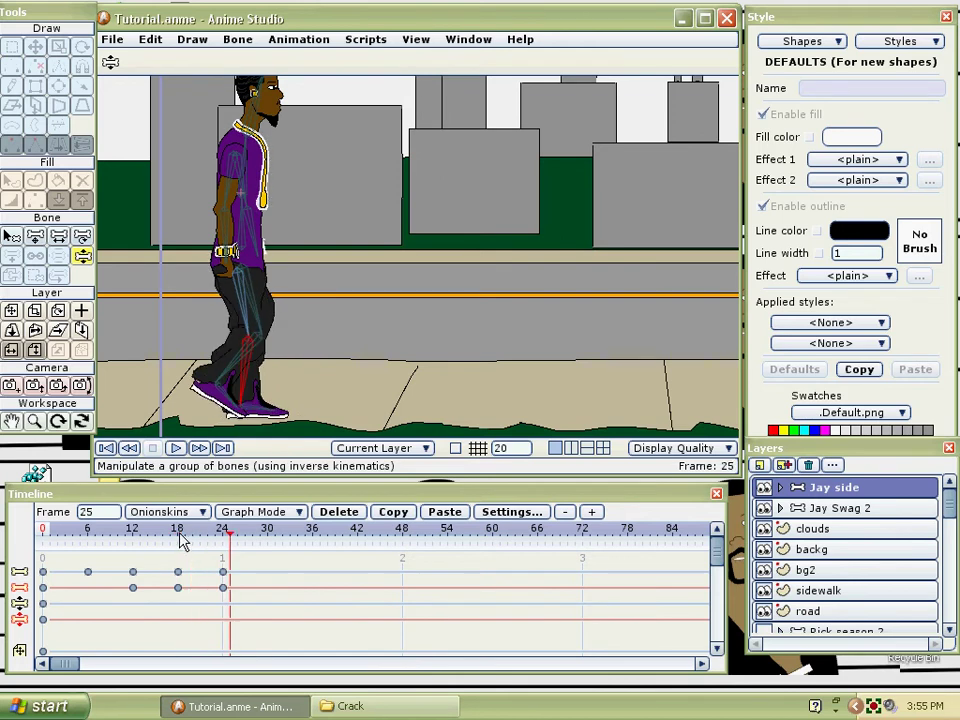
key(Left)
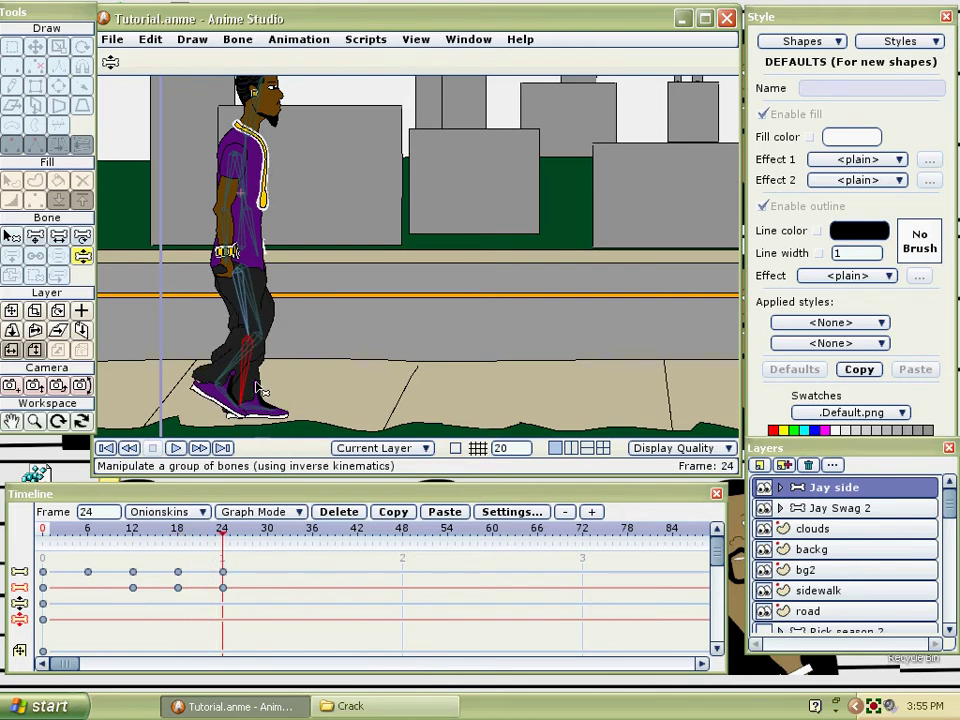
drag(257, 388, 290, 386)
Compare with frame 18, bend the rear shin back at frame 24 to complete the full stride, and replay the walk.
click(178, 533)
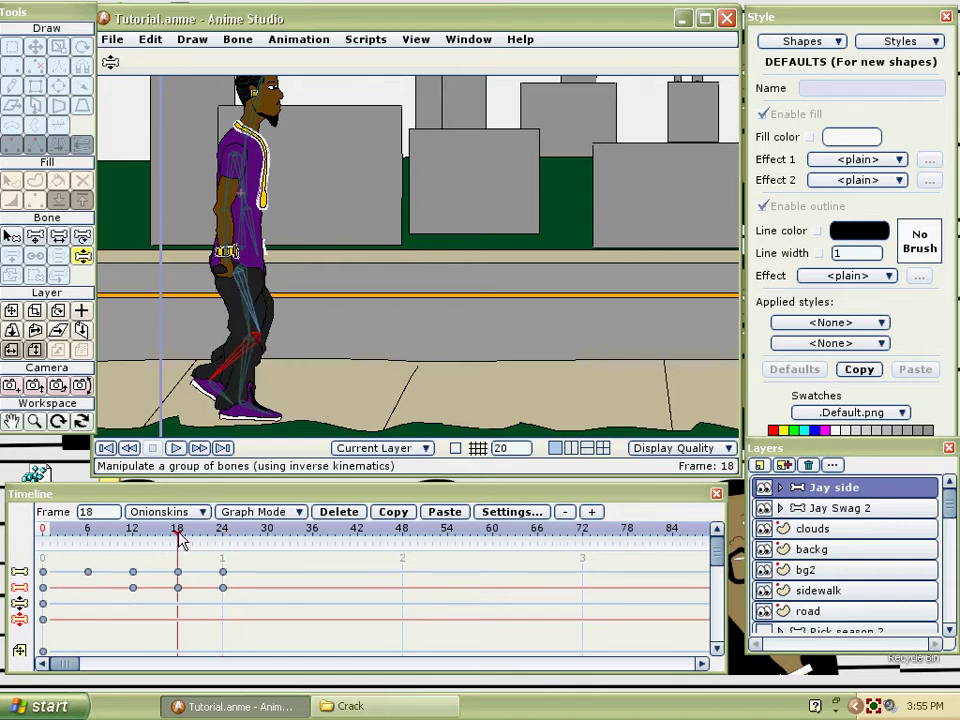
key(Right)
key(Right)
key(Right)
key(Right)
key(Right)
key(Right)
key(Right)
key(Left)
drag(222, 375, 188, 378)
click(106, 448)
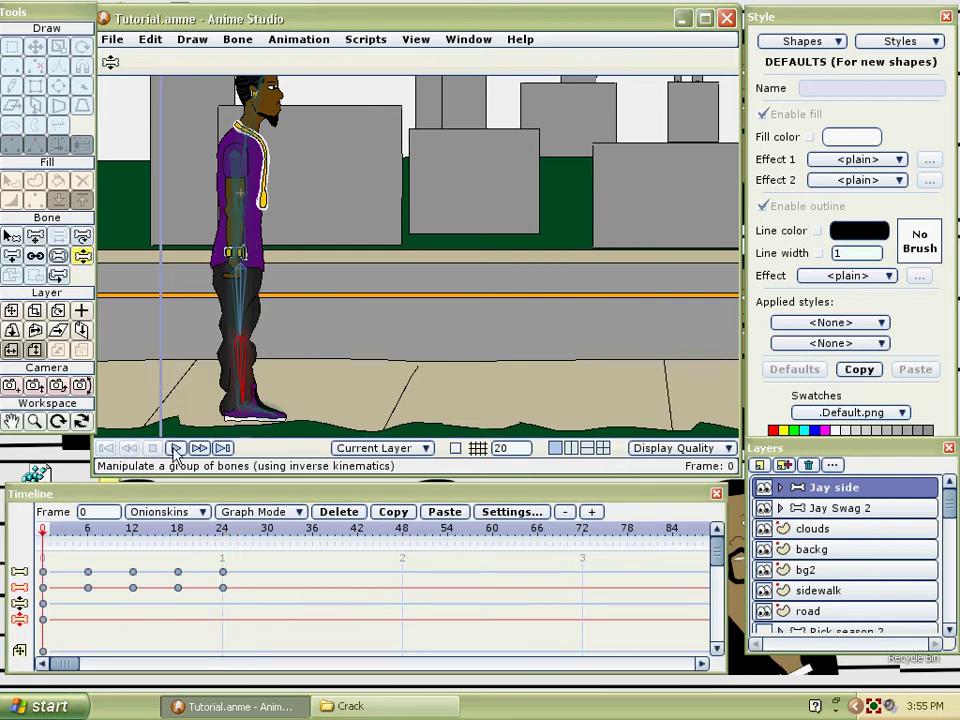
click(175, 448)
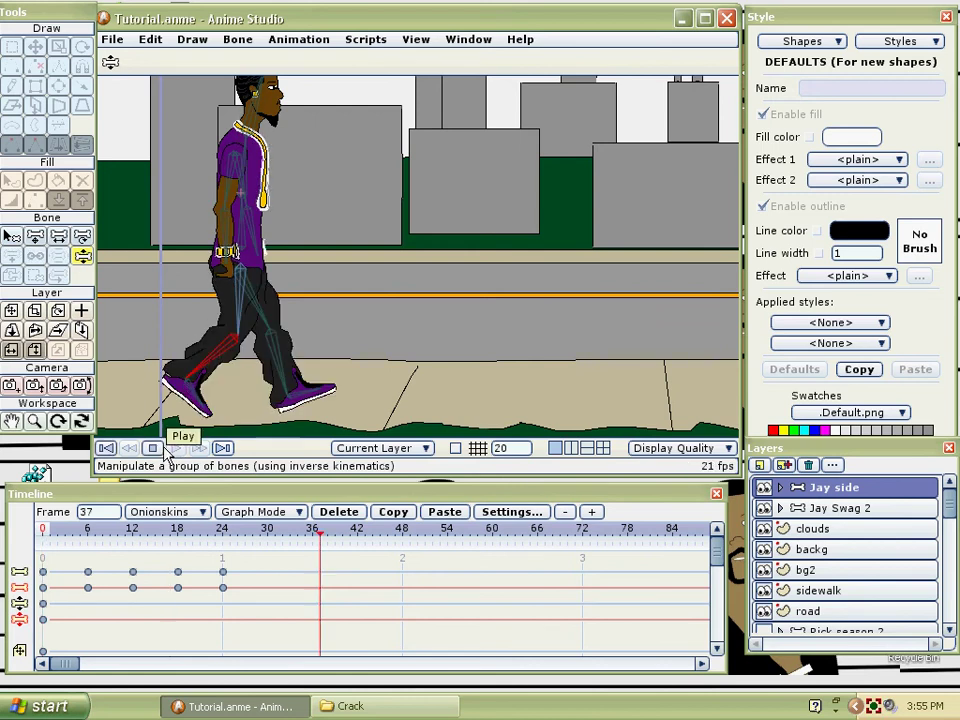
click(157, 448)
Copy the bone keyframes from frames 6 to 24, paste them at frames 30 and 54, and replay the animation.
drag(263, 601, 84, 549)
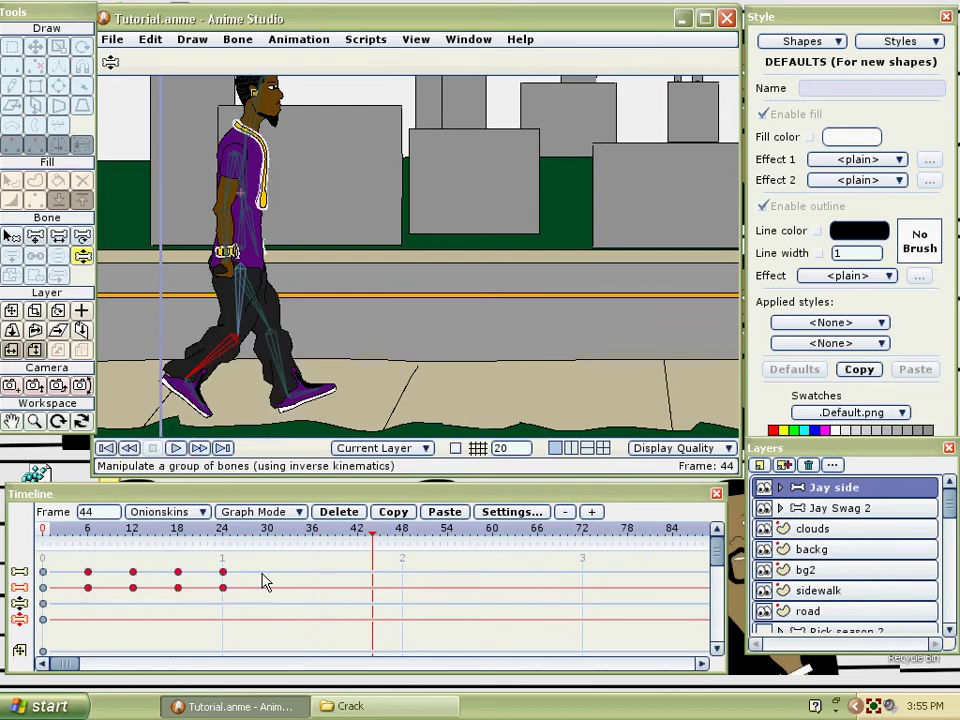
click(388, 514)
click(390, 515)
click(266, 528)
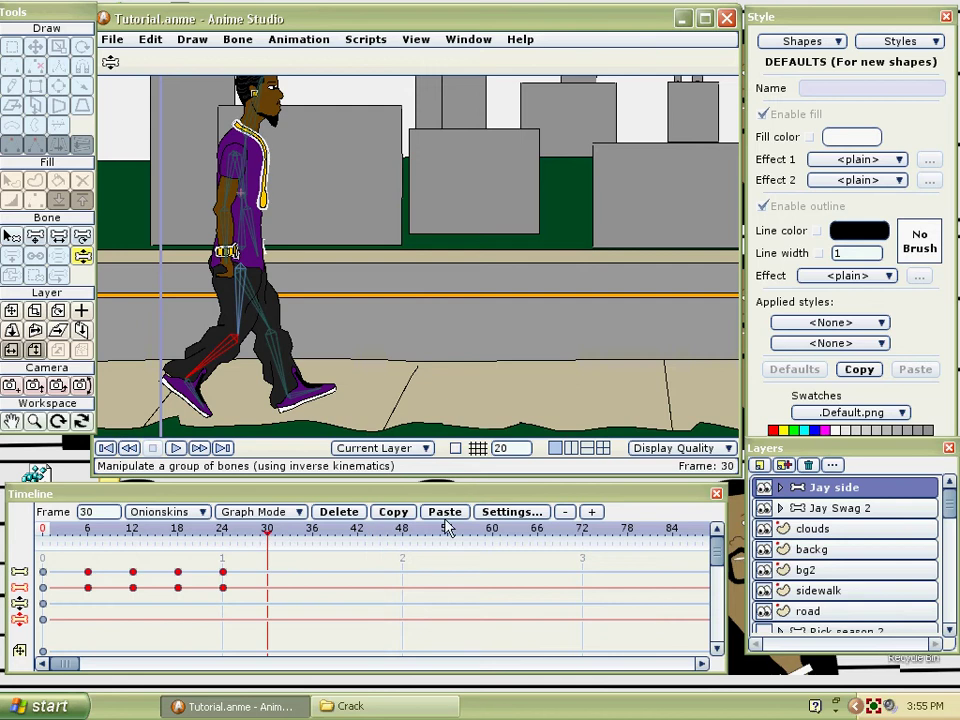
click(444, 511)
click(448, 530)
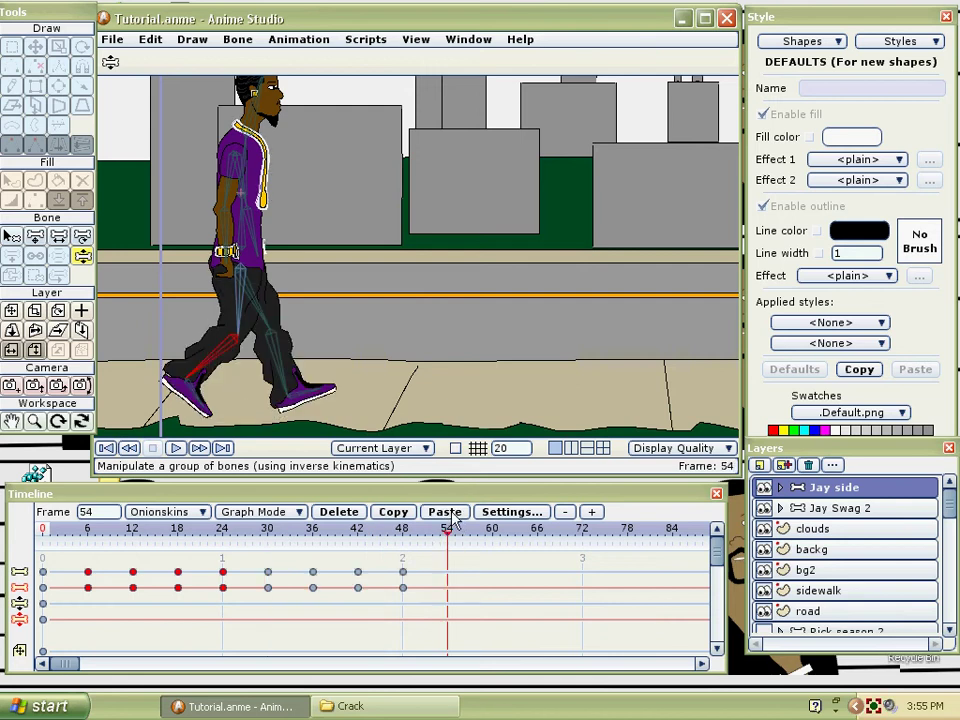
click(444, 511)
click(82, 530)
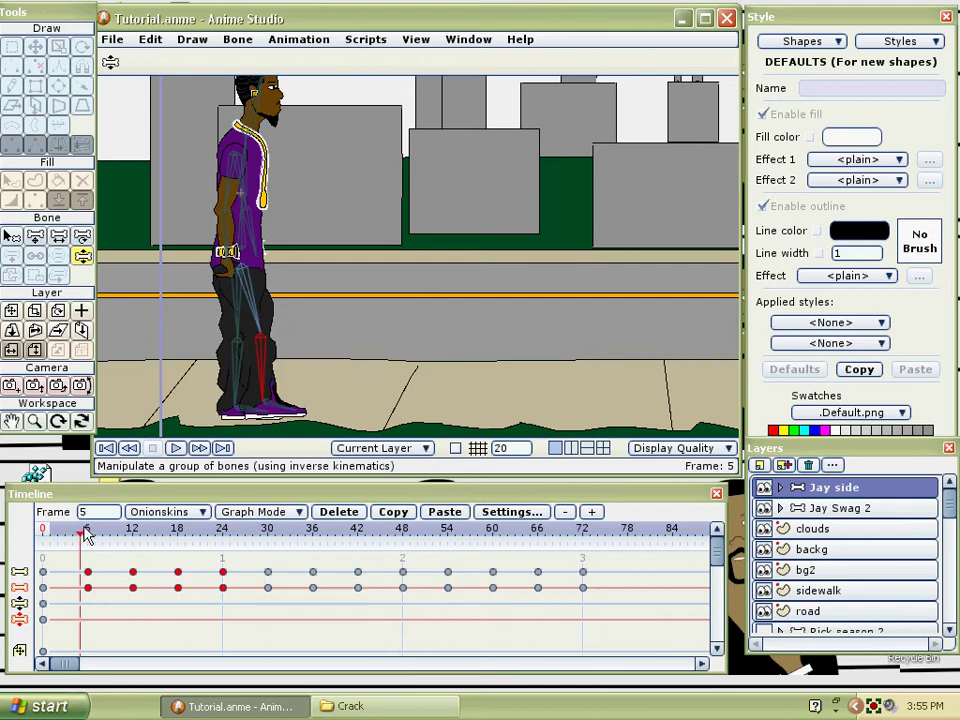
click(175, 449)
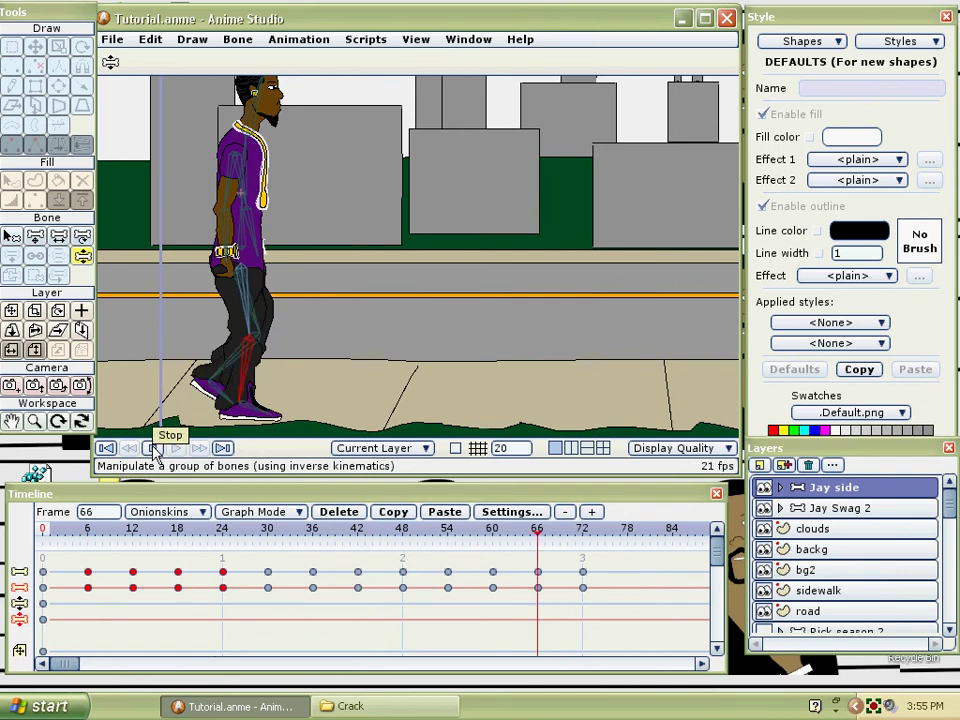
click(153, 448)
Step through the walk to frame 27, bend the trailing shin back to lift its foot, and replay the animation.
click(89, 531)
key(Right)
key(Right)
key(Right)
key(Right)
key(Right)
key(Right)
key(Right)
key(Right)
key(Right)
key(Right)
key(Right)
key(Right)
key(Right)
key(Right)
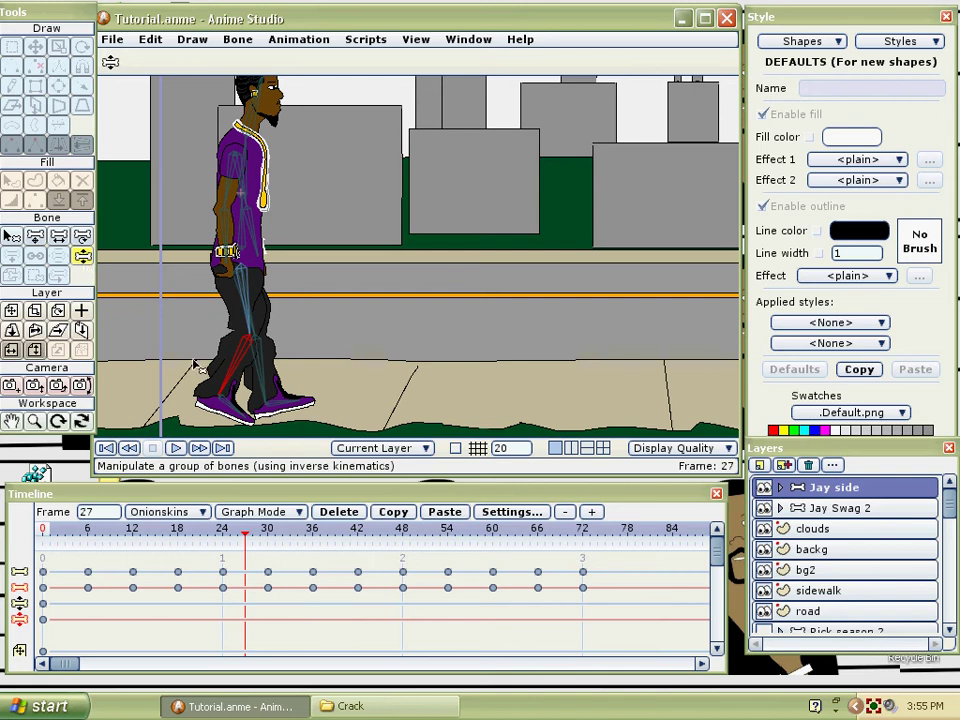
drag(208, 398, 195, 382)
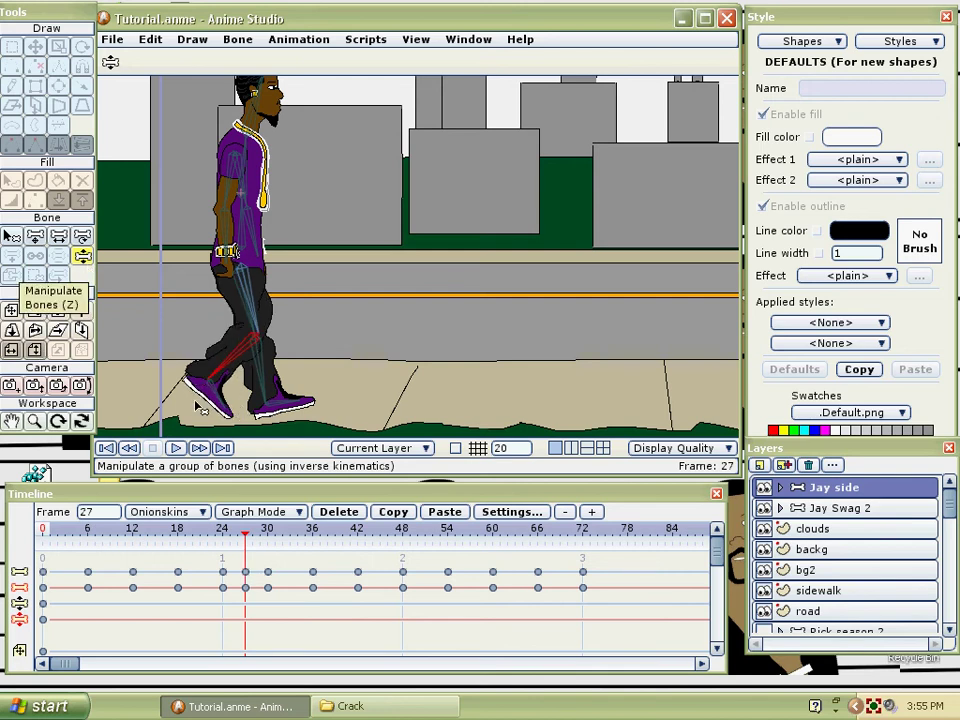
click(106, 448)
click(175, 449)
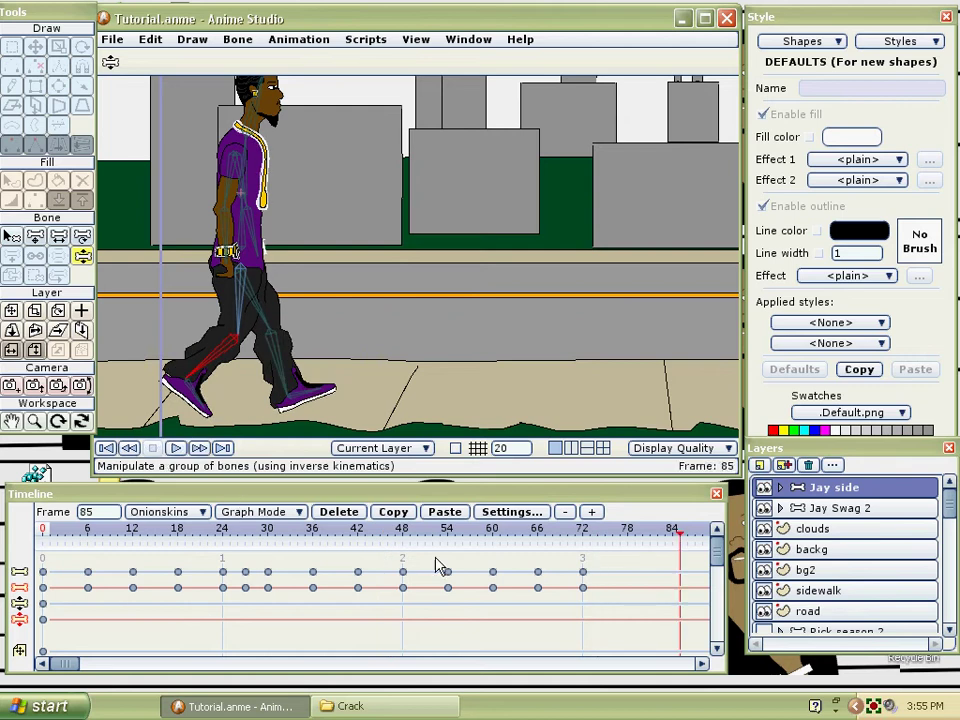
Copy the bone keyframes at frame 27 to frame 51 and replay the animation.
drag(265, 600, 237, 561)
click(426, 530)
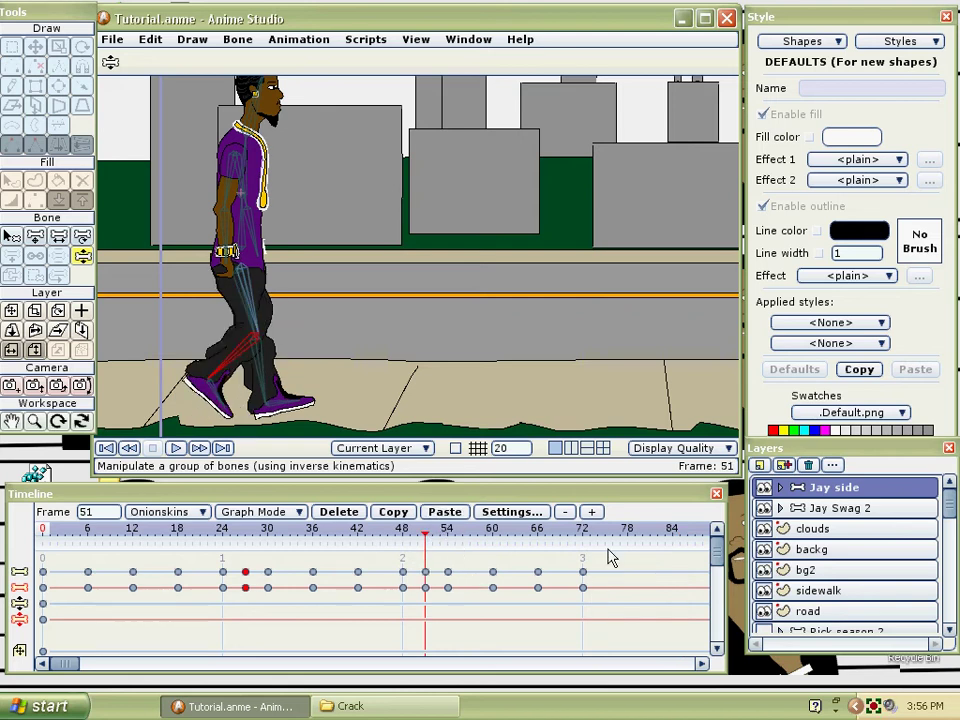
click(105, 448)
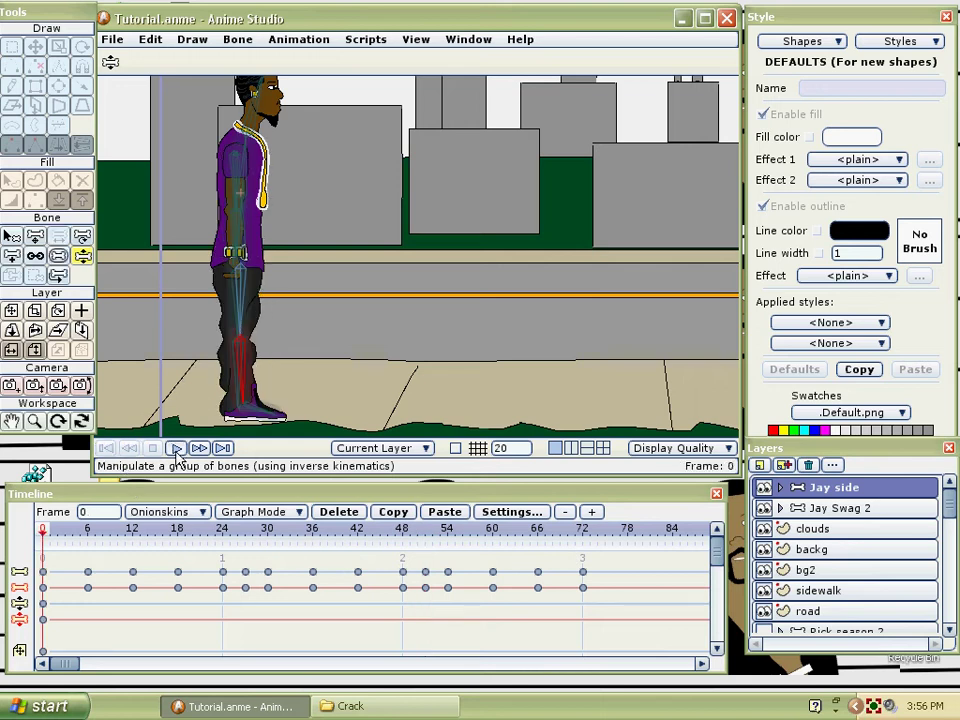
click(176, 449)
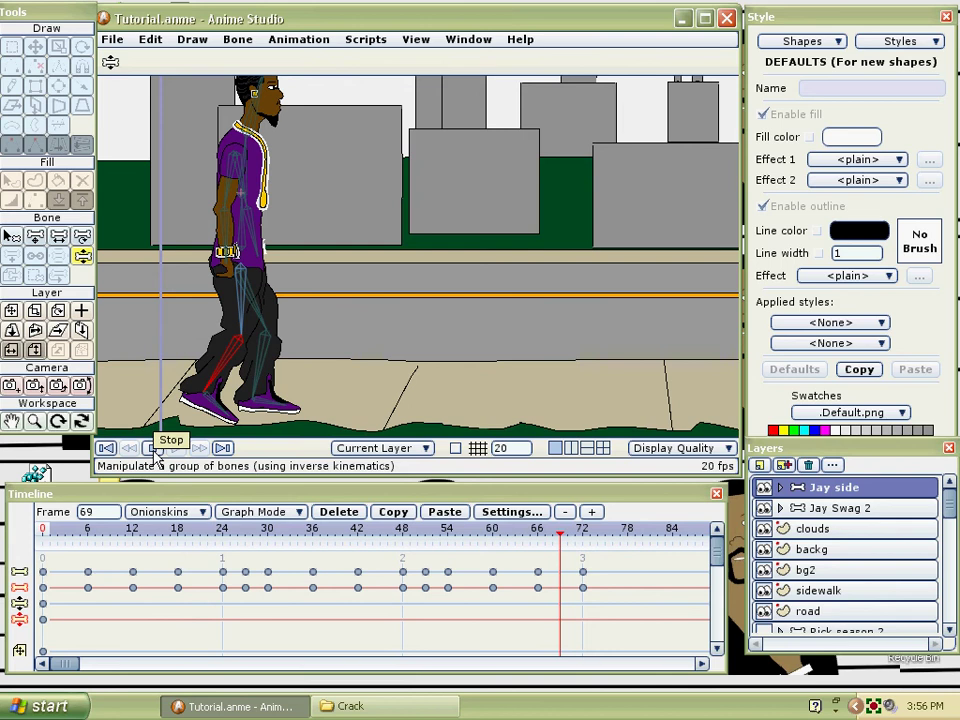
Move the whole character layer forward along the sidewalk at frames 12 and 18, reaching X 7.4345 at frame 18.
click(88, 534)
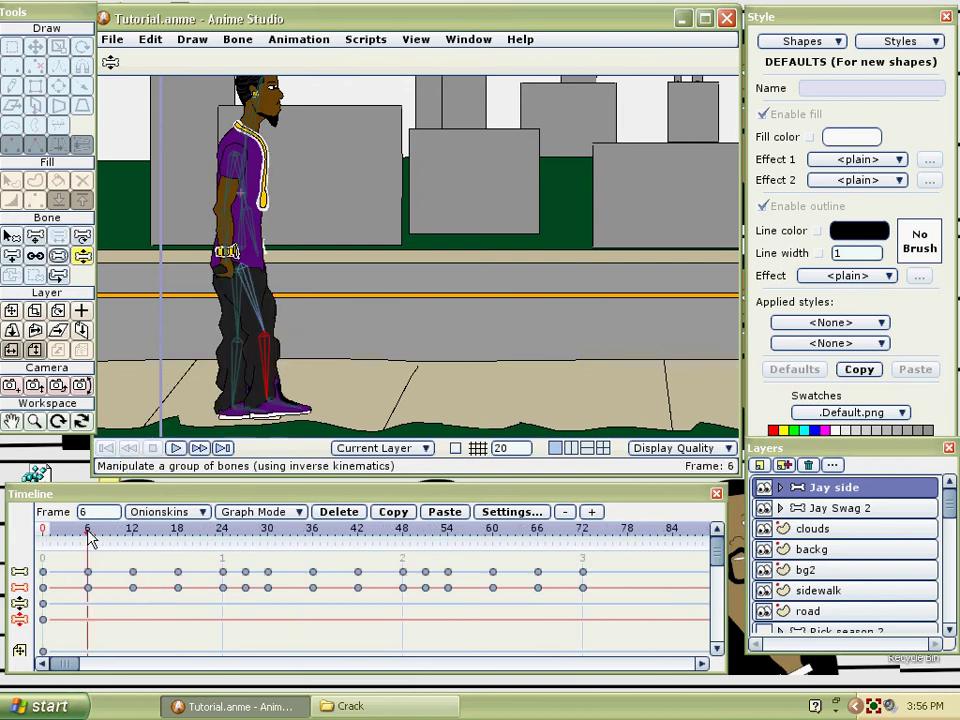
key(Right)
key(Right)
key(Right)
key(Right)
key(Right)
key(Right)
key(Right)
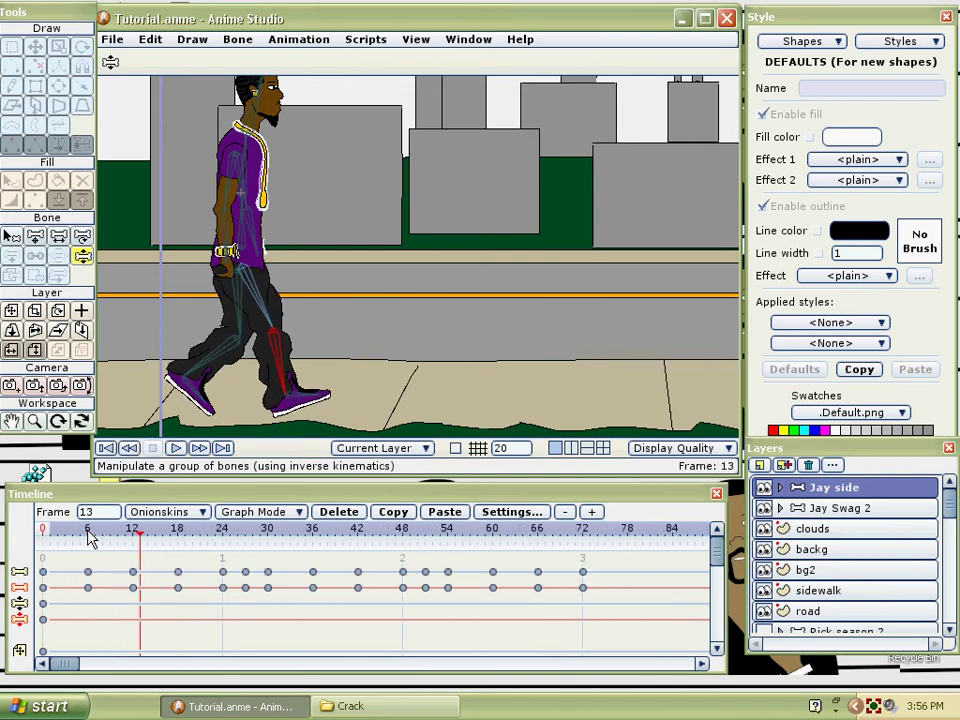
key(Left)
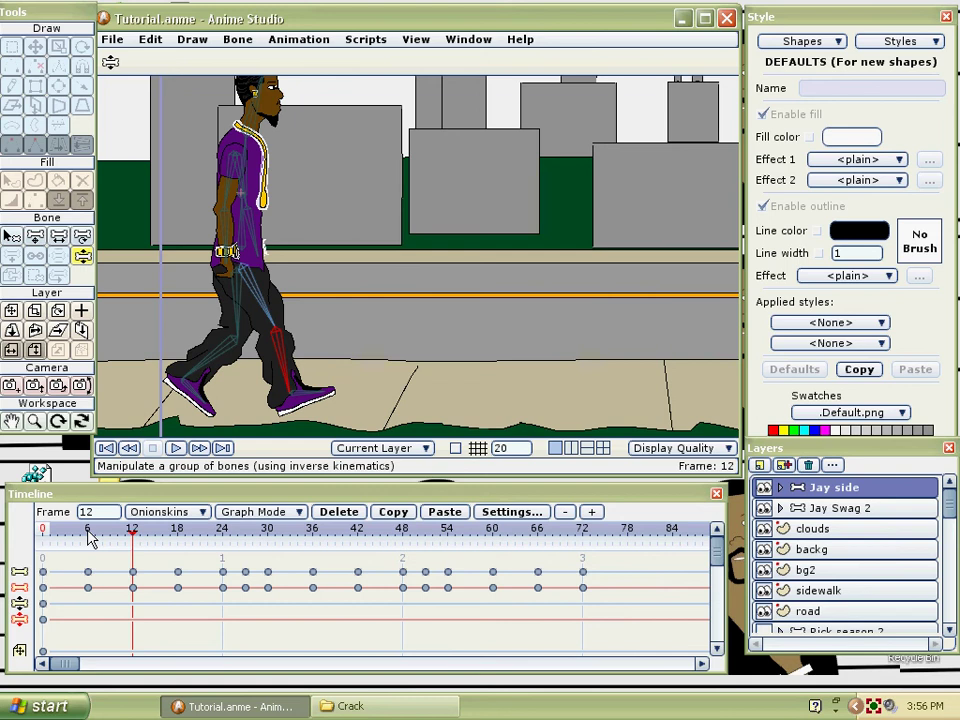
click(11, 312)
drag(199, 312, 312, 318)
click(181, 530)
Move the character layer forward to X 7.6772 at frame 24 and X 7.8979 at frame 30, and replay the animation.
click(224, 530)
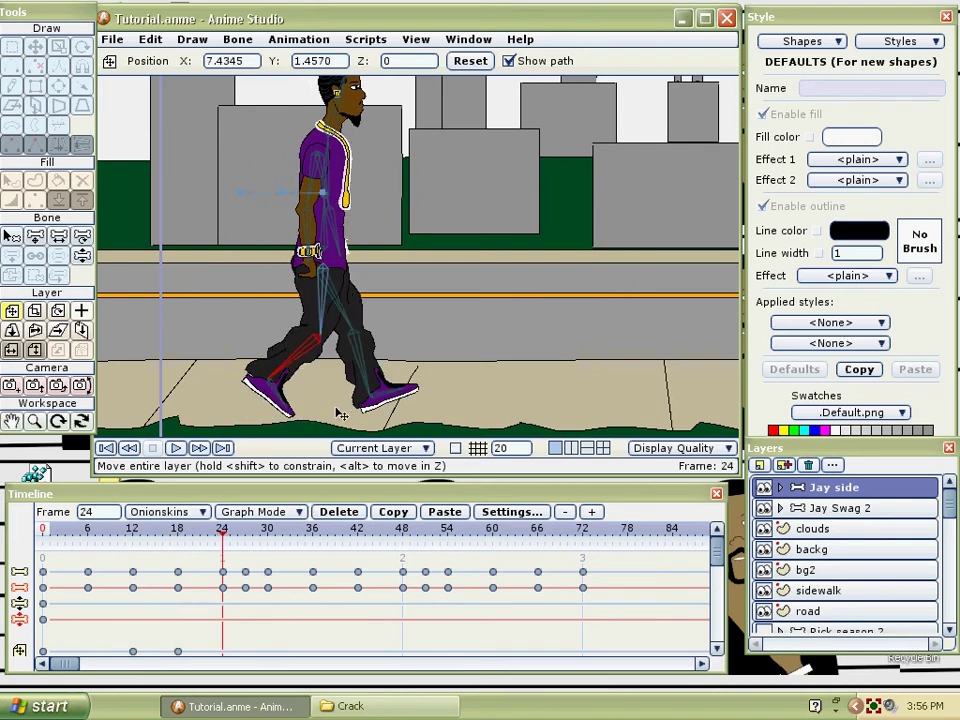
drag(340, 400, 380, 396)
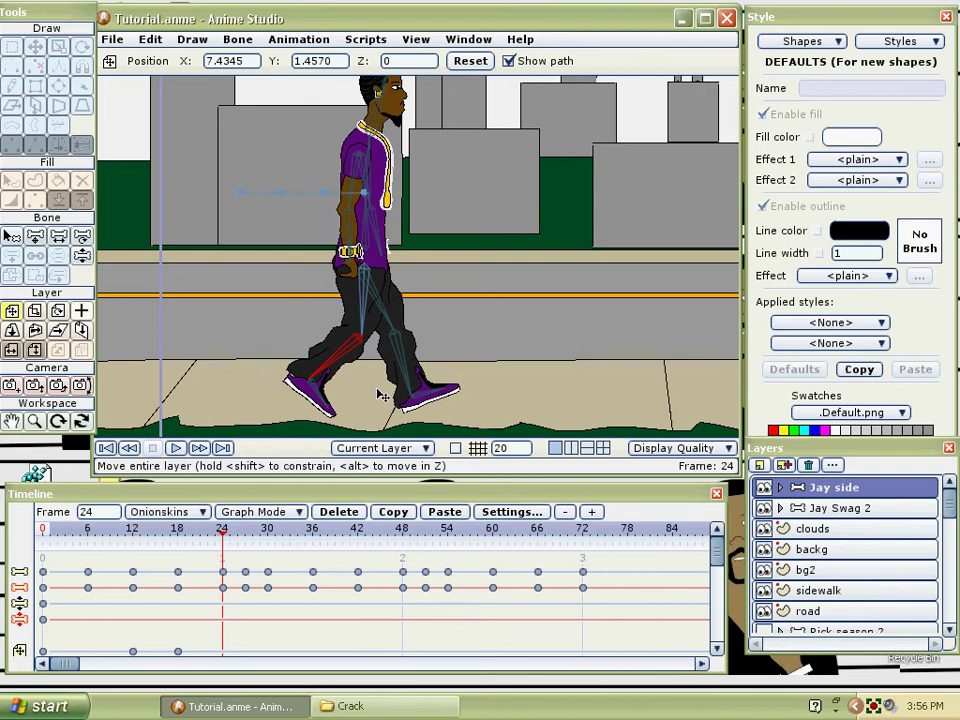
click(268, 536)
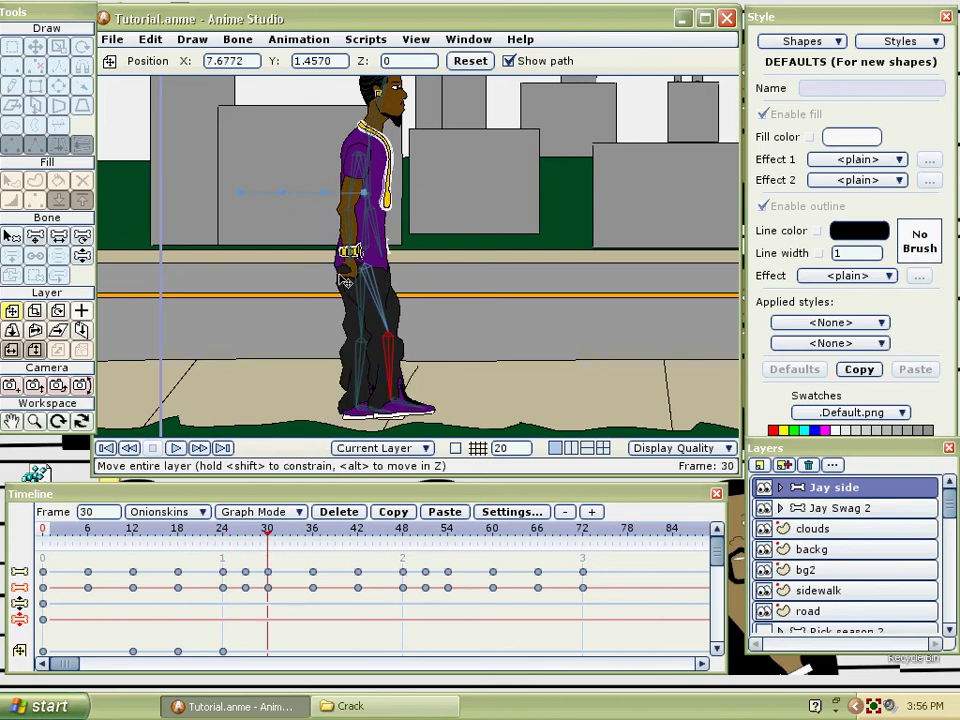
drag(343, 282, 381, 281)
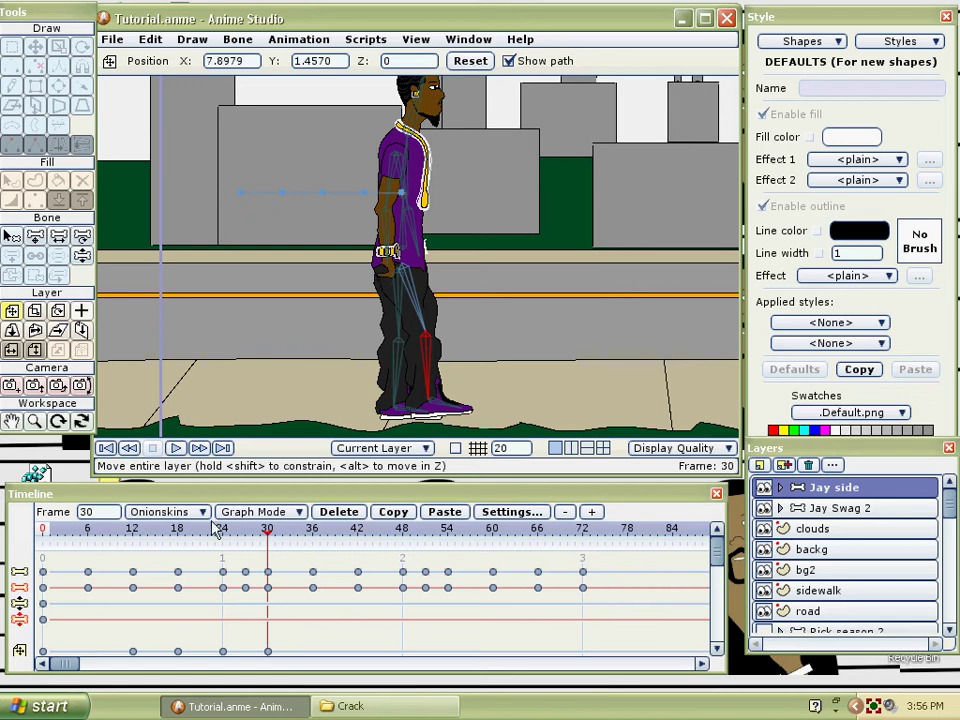
click(106, 447)
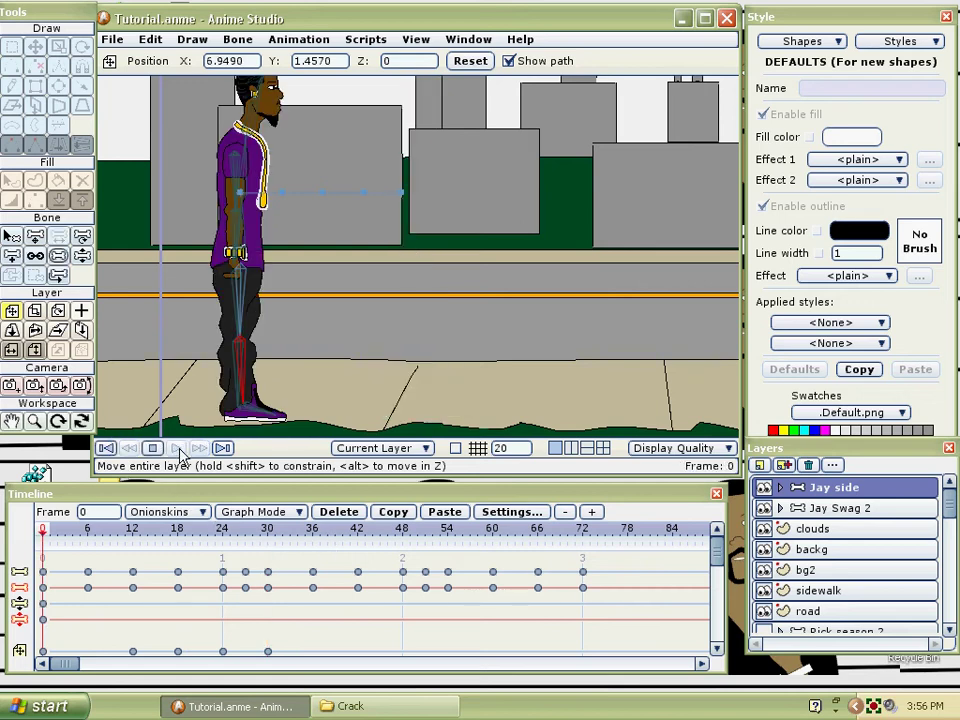
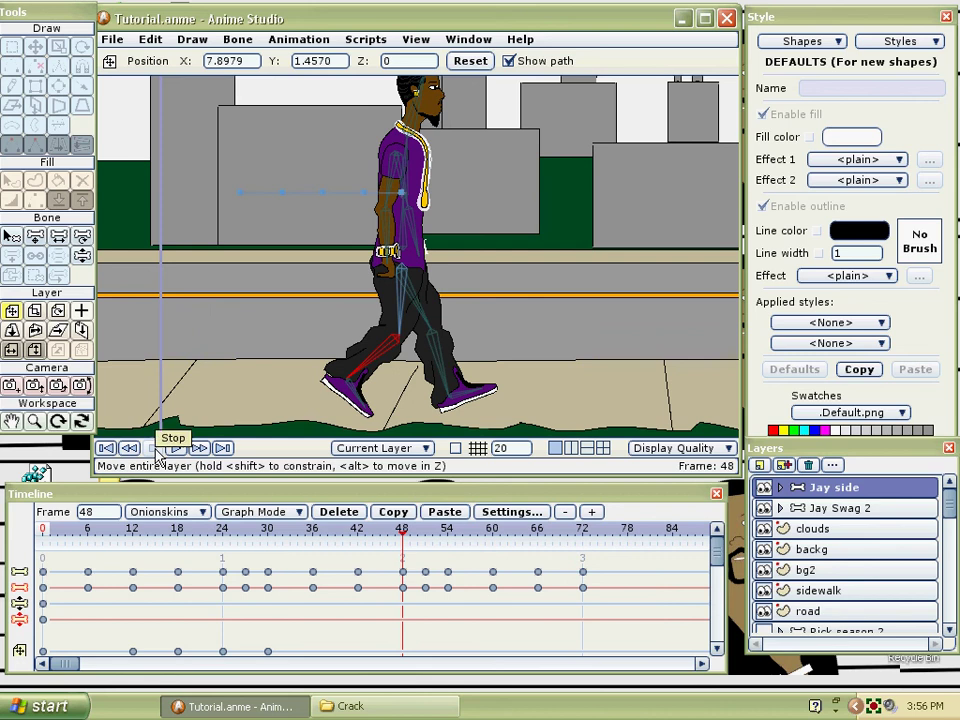
Delete the layer translation keyframes from frames 12 to 30 and all bone keyframes after frame 30.
drag(113, 645, 283, 671)
click(341, 511)
drag(626, 602, 302, 568)
key(Delete)
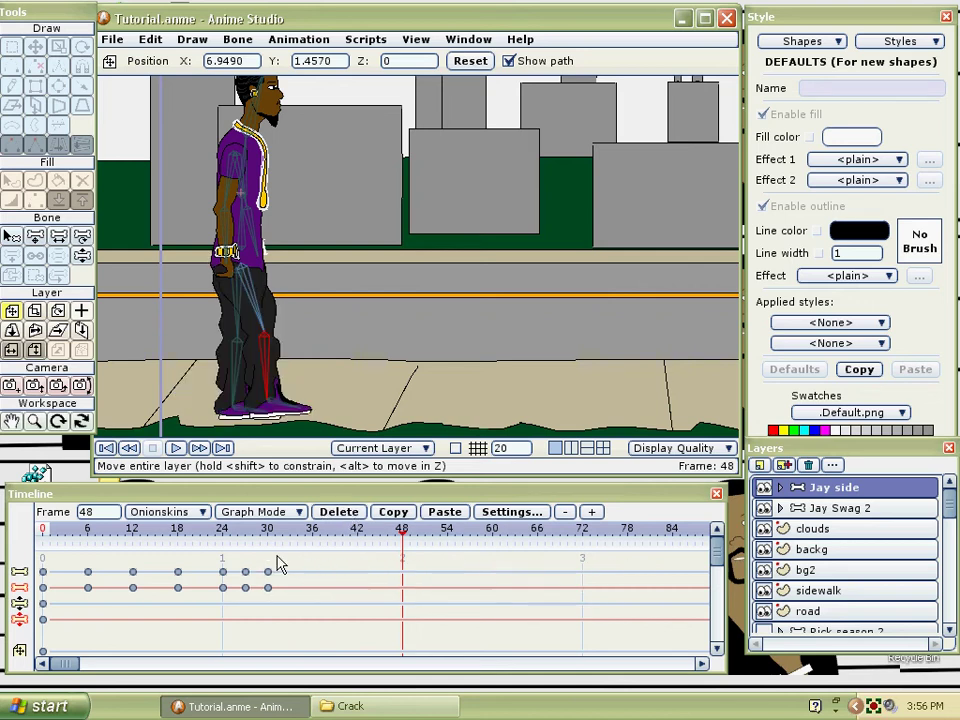
At frame 30, bend the rear leg with its knee forward and its foot trailing behind, and replay the walk.
click(223, 529)
key(Right)
key(Right)
key(Right)
key(Right)
key(Right)
key(Right)
key(Right)
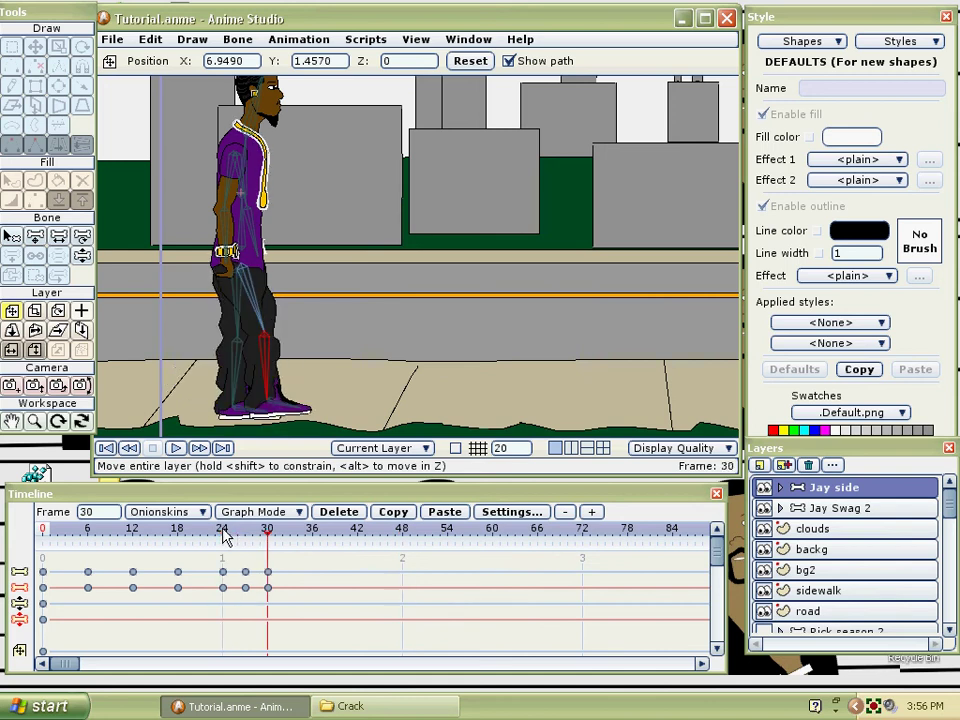
click(82, 256)
drag(240, 393, 252, 398)
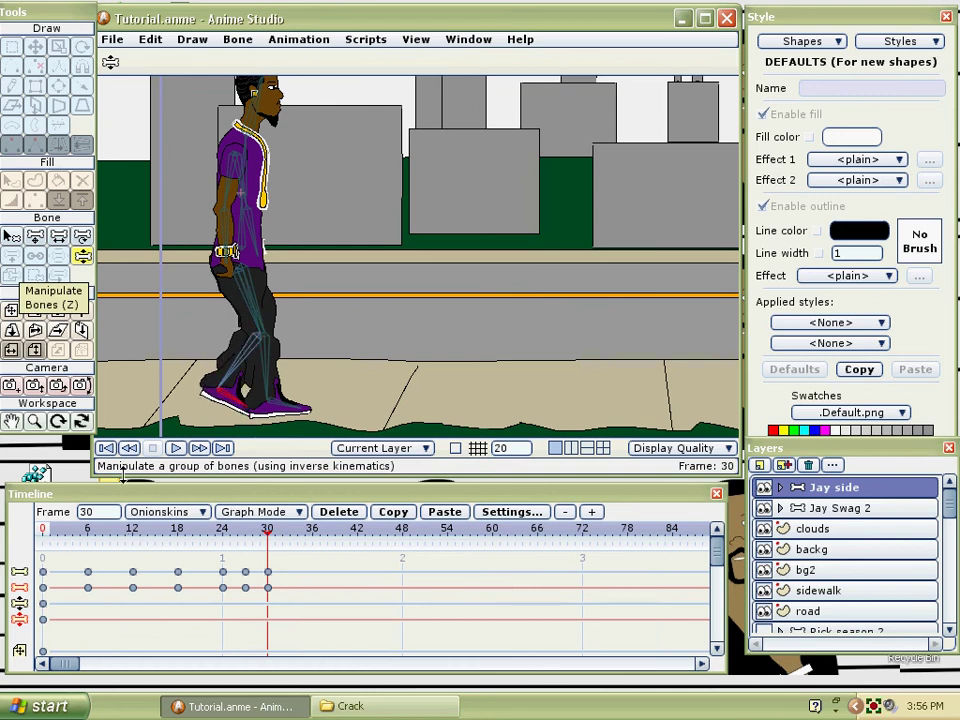
click(175, 448)
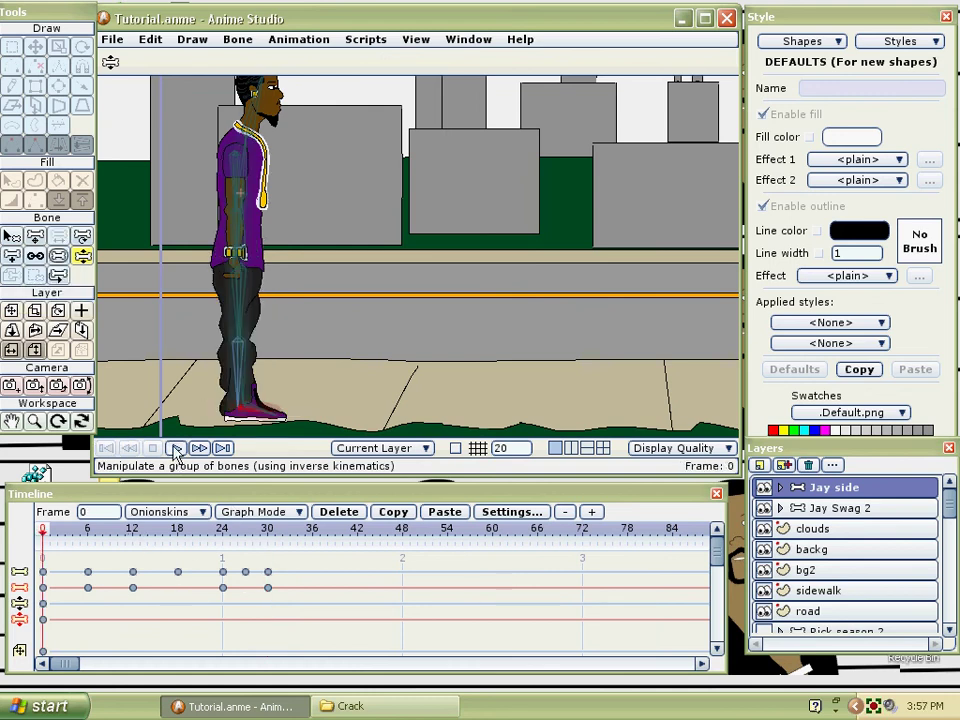
click(156, 449)
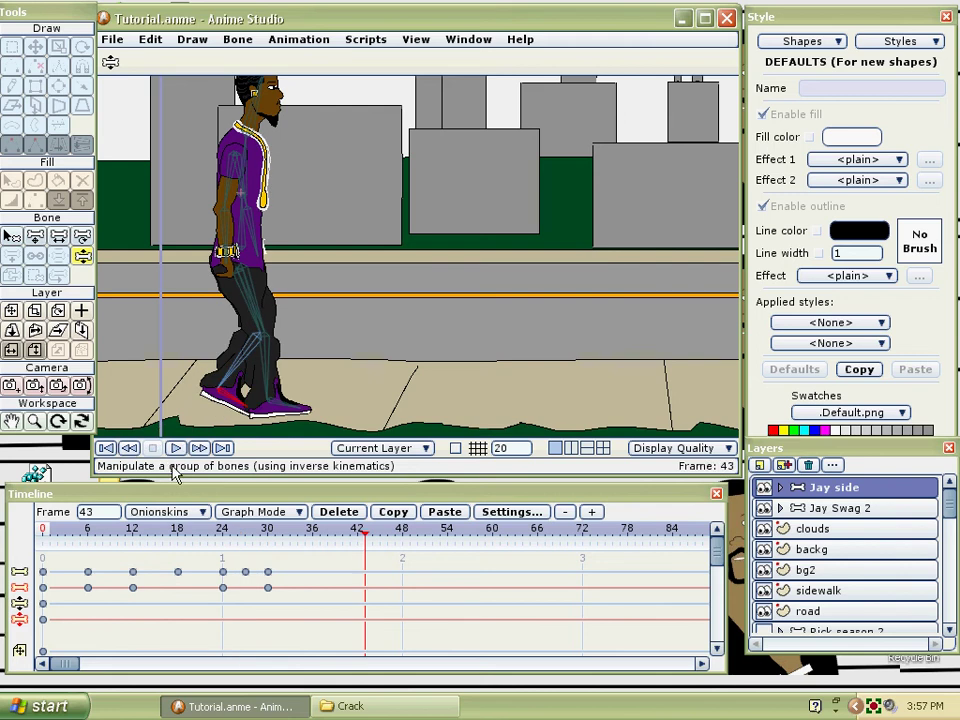
Step frame by frame through the walk's early poses up to frame 12 to examine the leg motion.
click(270, 538)
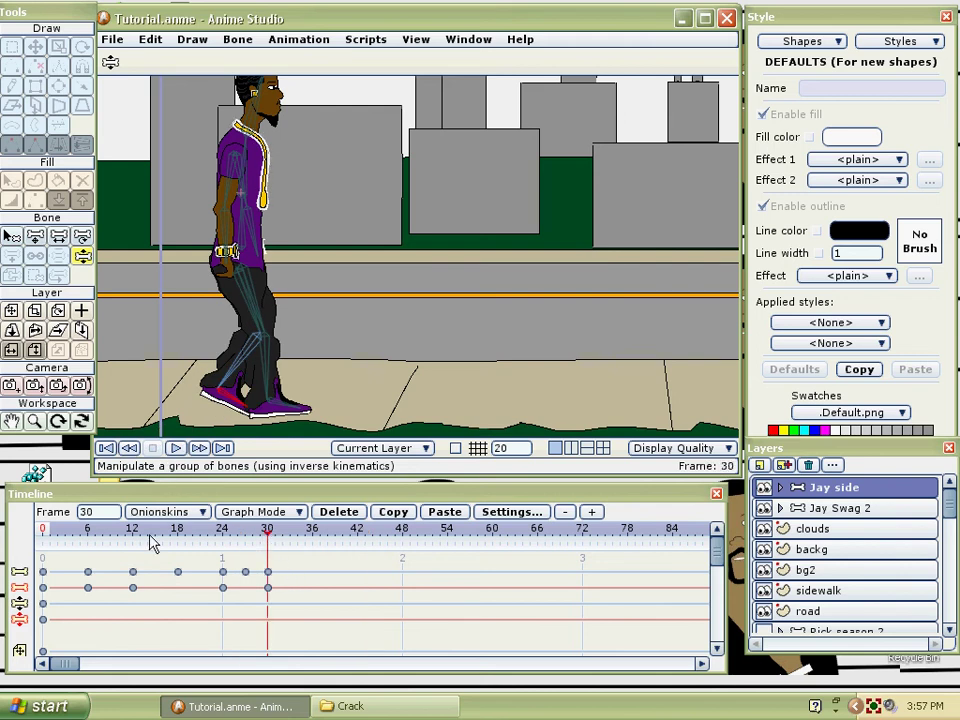
click(91, 540)
key(Right)
key(Right)
key(Right)
key(Right)
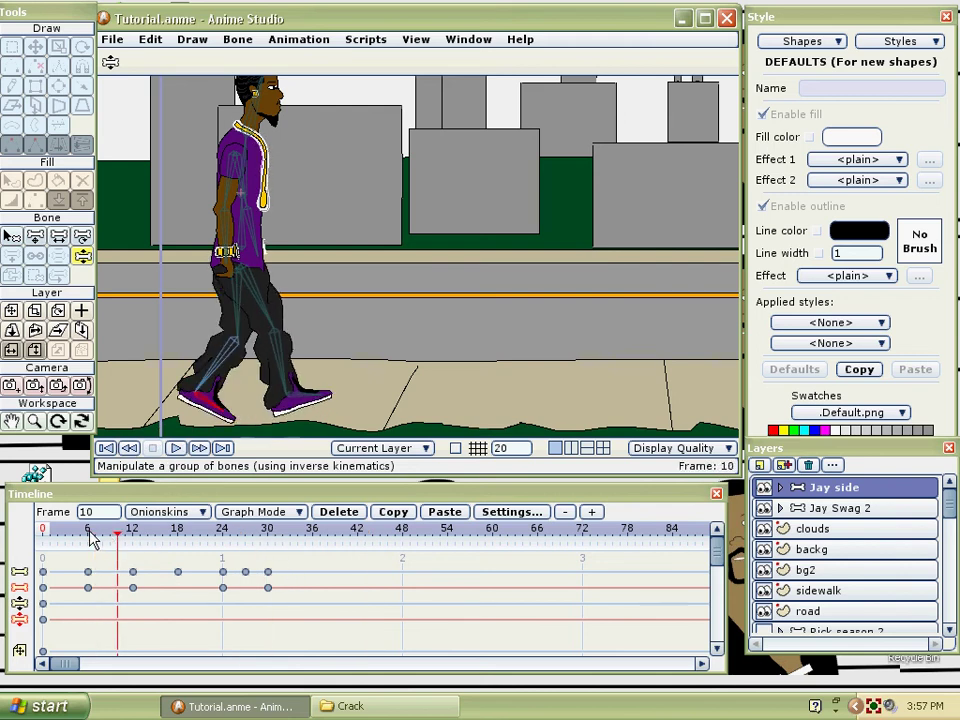
key(Left)
key(Left)
key(Left)
key(Left)
key(Left)
key(Left)
key(Left)
key(Right)
key(Right)
key(Right)
key(Right)
key(Right)
key(Right)
key(Right)
key(Right)
key(Right)
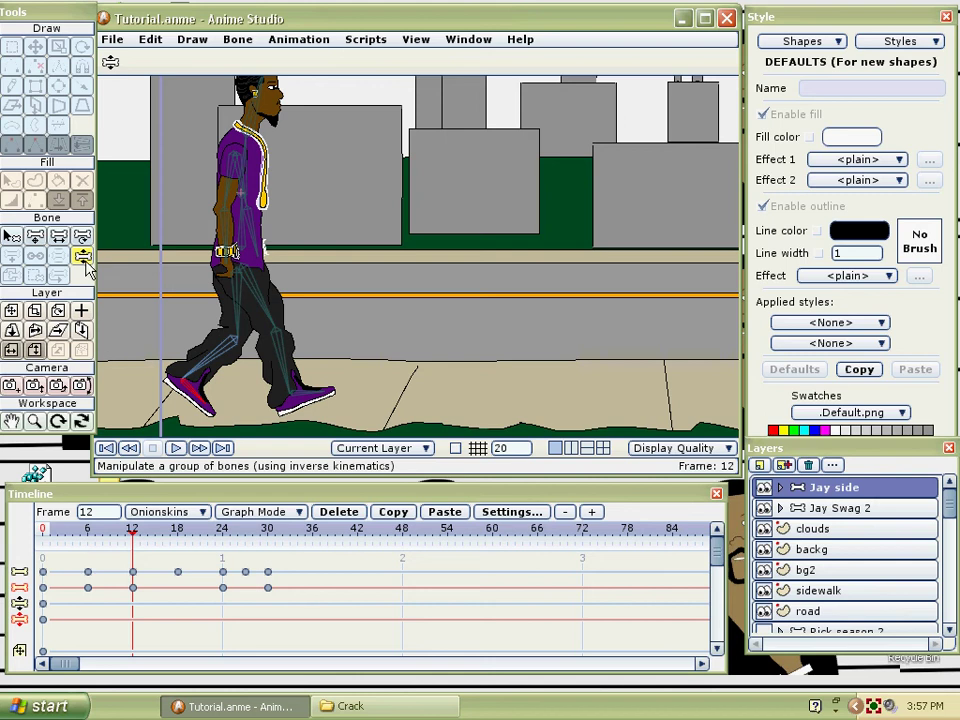
Swing the watch arm back and the far arm forward at frame 12, and bring both arms down to the sides at frame 18.
drag(222, 243, 275, 253)
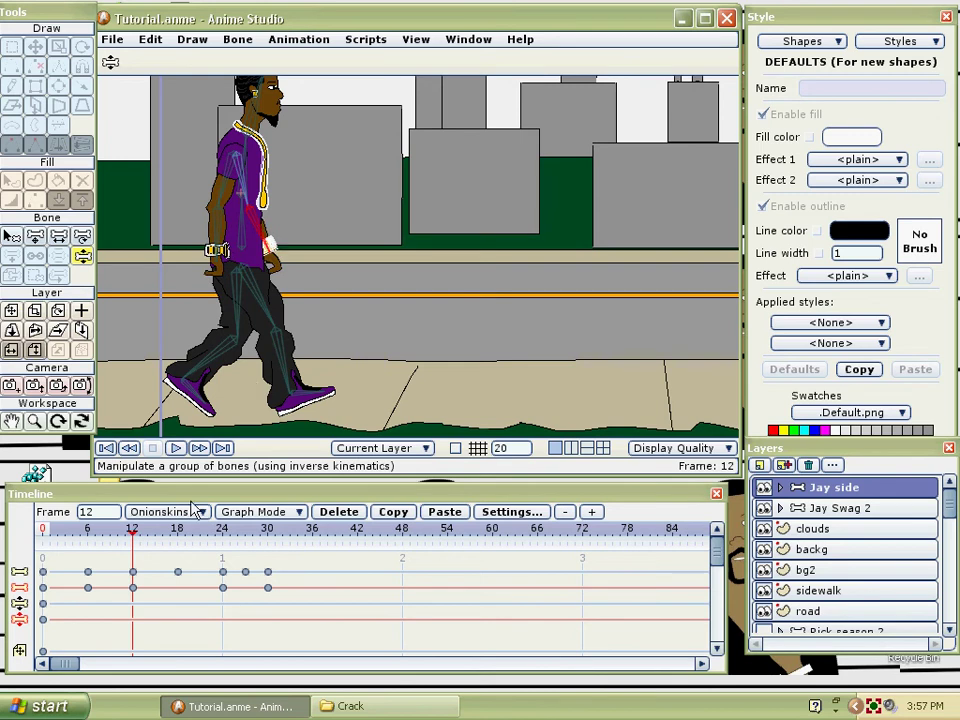
click(177, 533)
drag(215, 247, 235, 281)
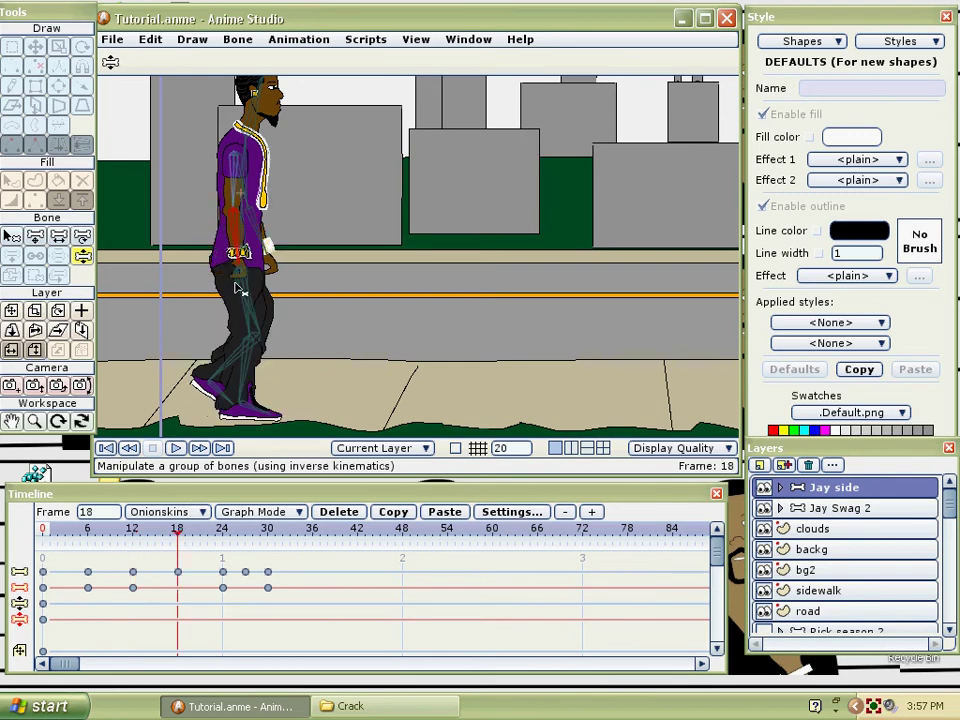
drag(264, 243, 236, 250)
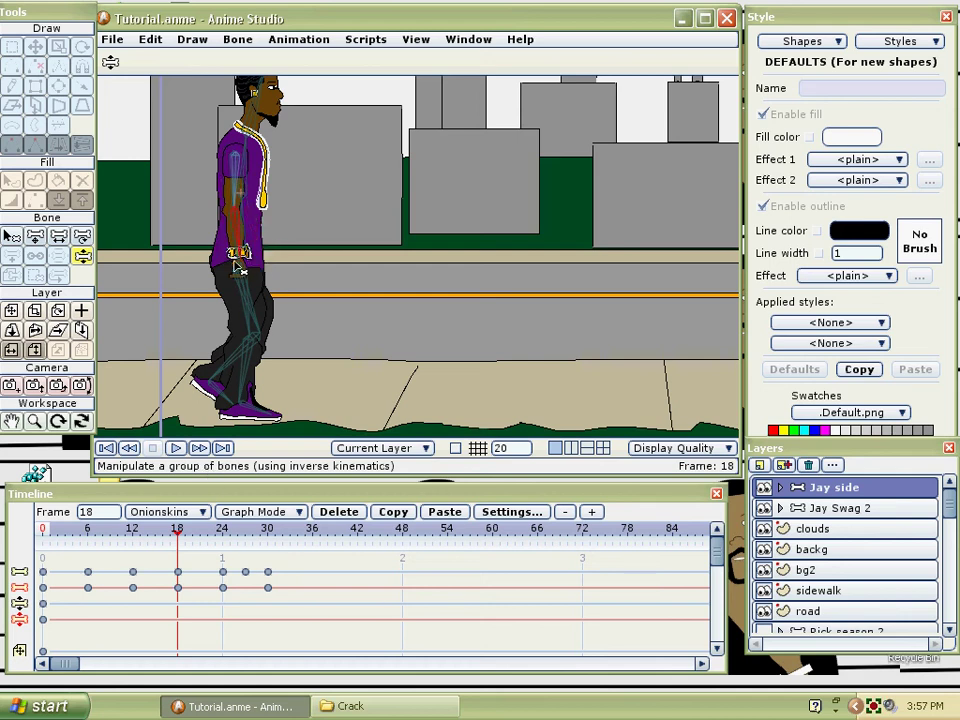
At frame 24, swing the watch arm forward and the far arm back, and check the arms at frames 27 and 30.
click(221, 545)
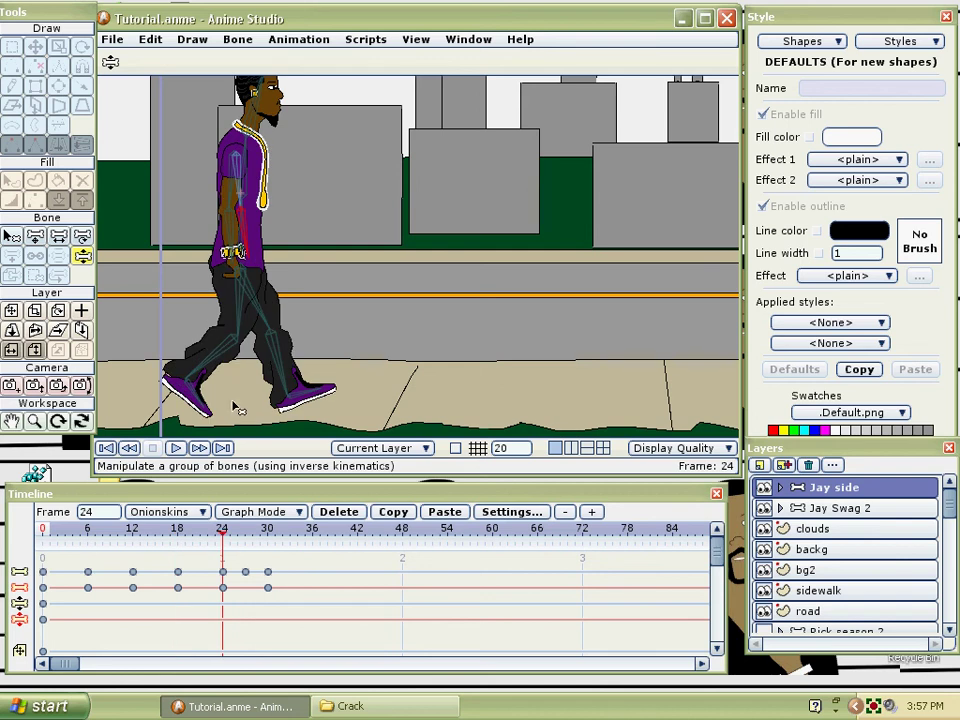
drag(230, 250, 217, 278)
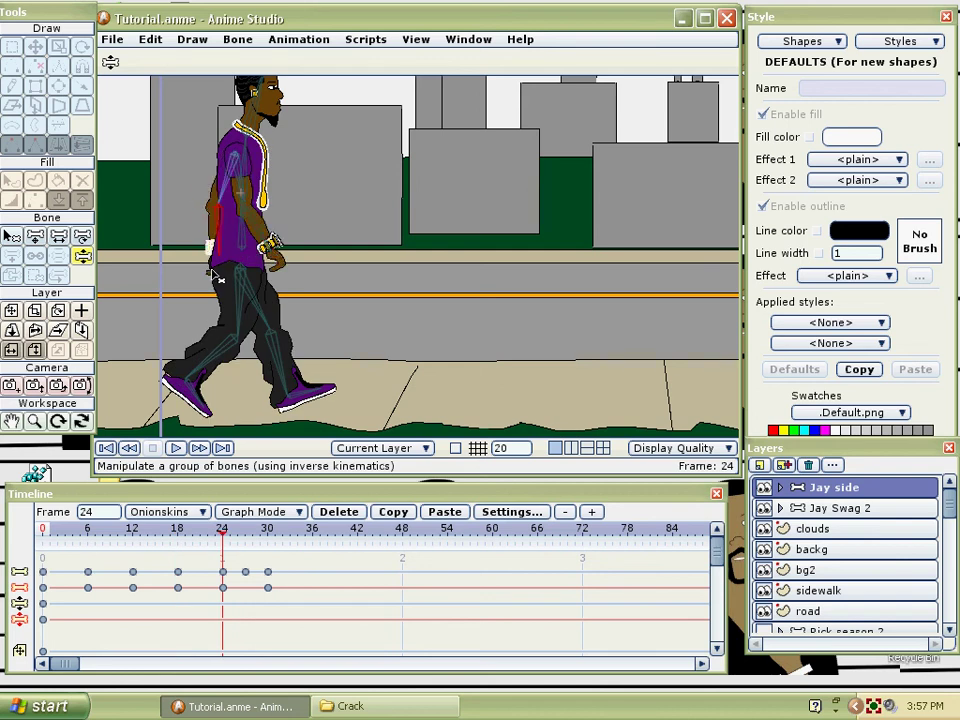
click(246, 541)
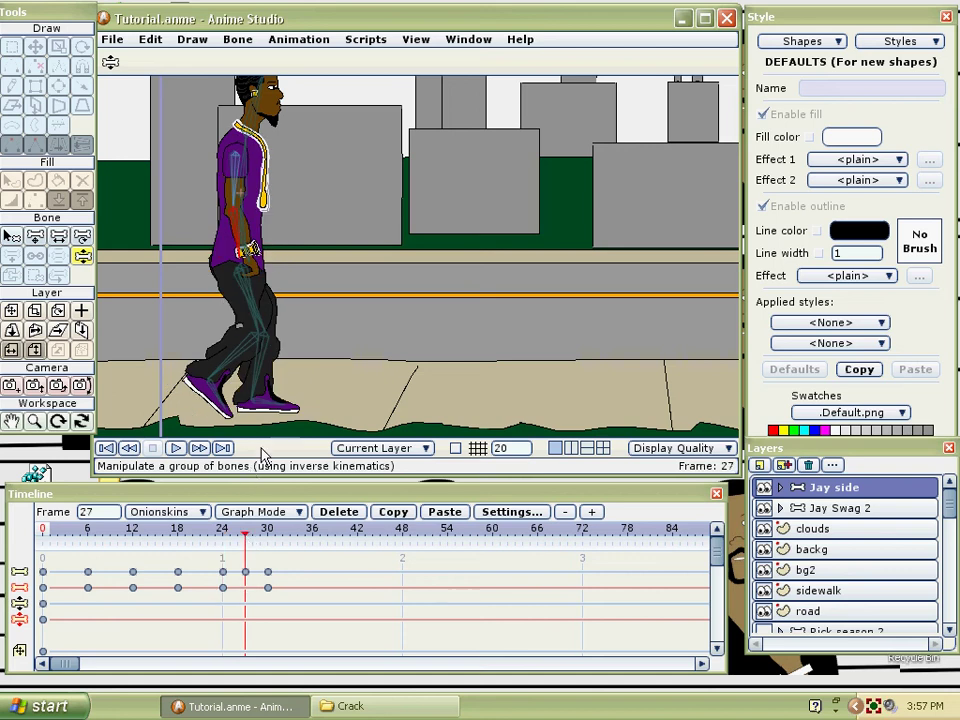
click(268, 541)
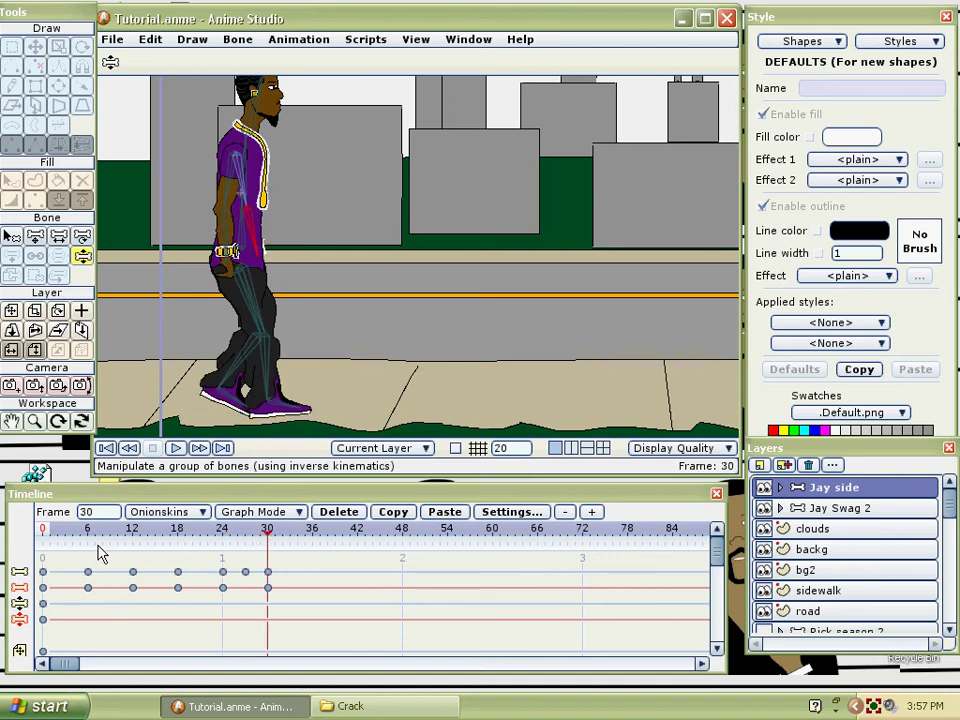
Compare the character's poses at frames 12, 30 and 6, and step through the walk up to frame 27.
click(132, 540)
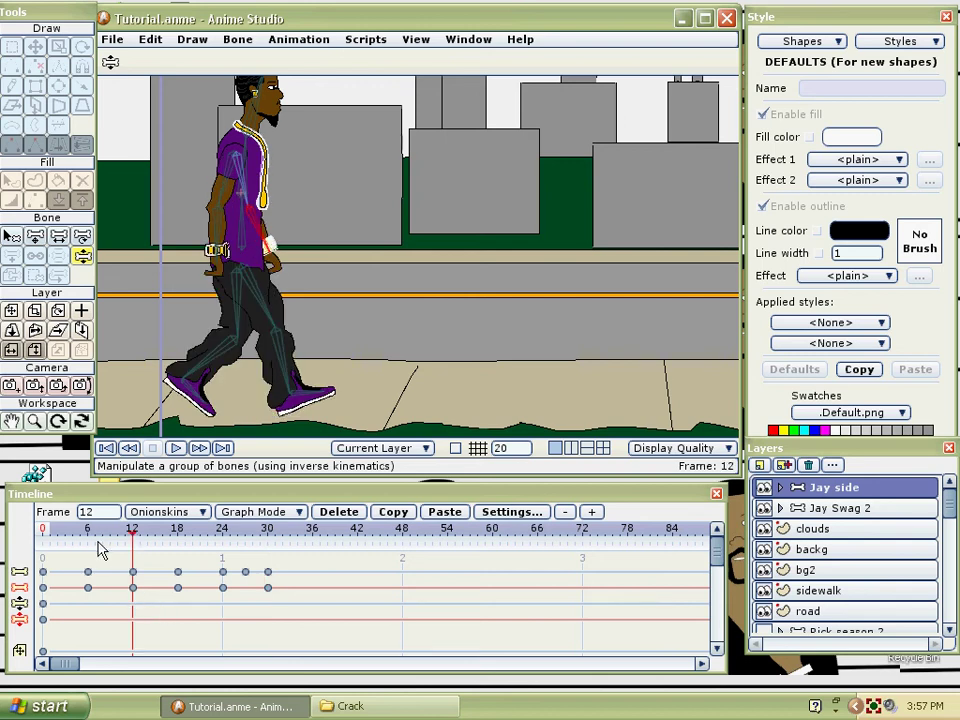
drag(310, 607, 65, 560)
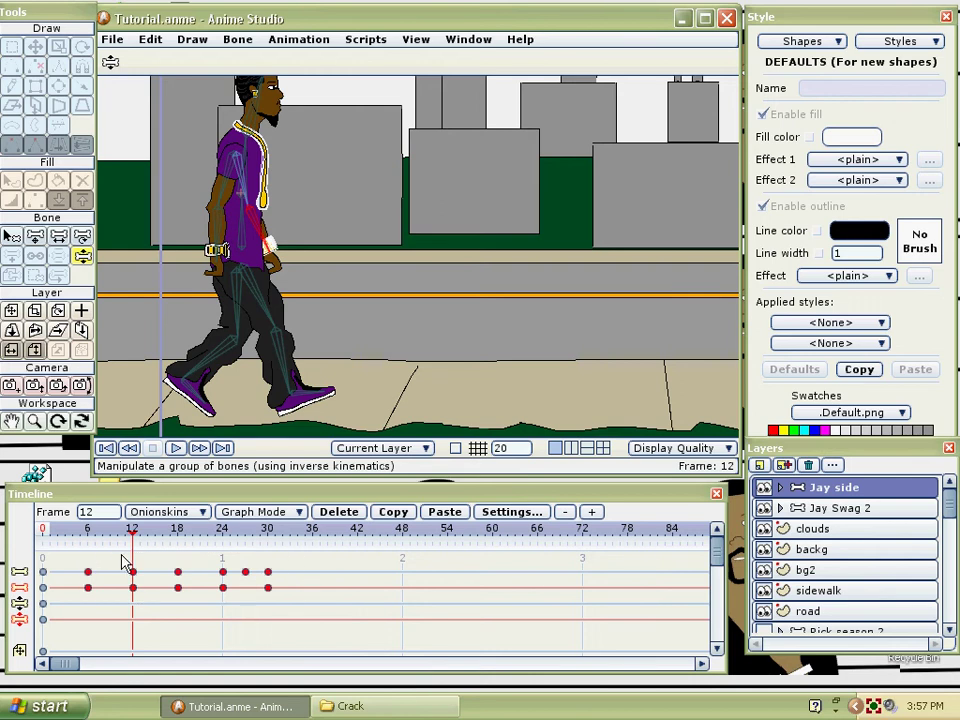
click(268, 540)
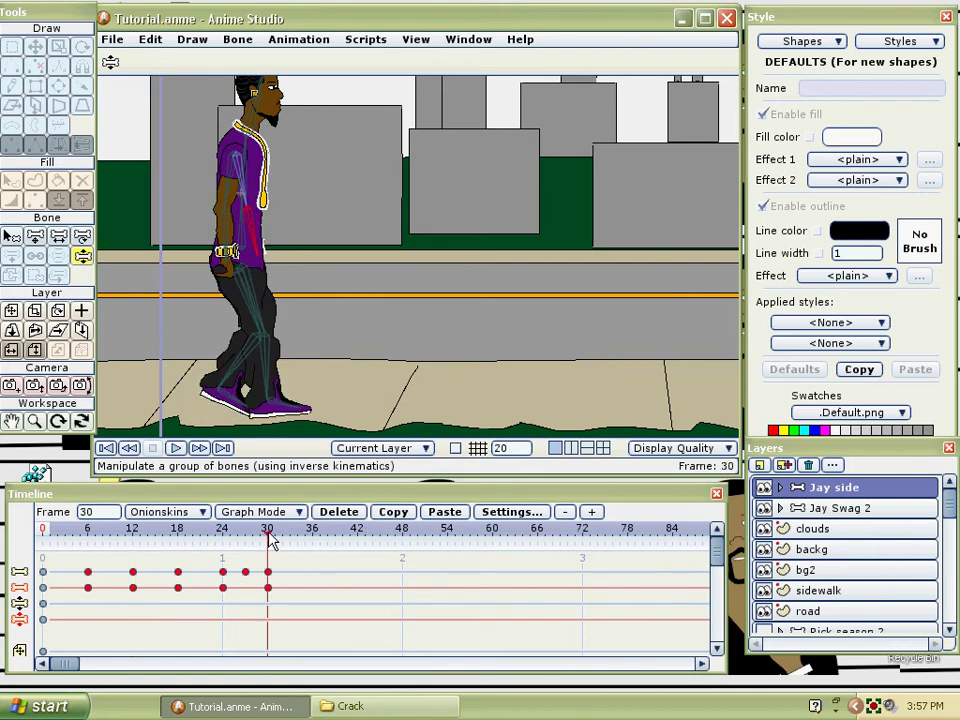
click(88, 539)
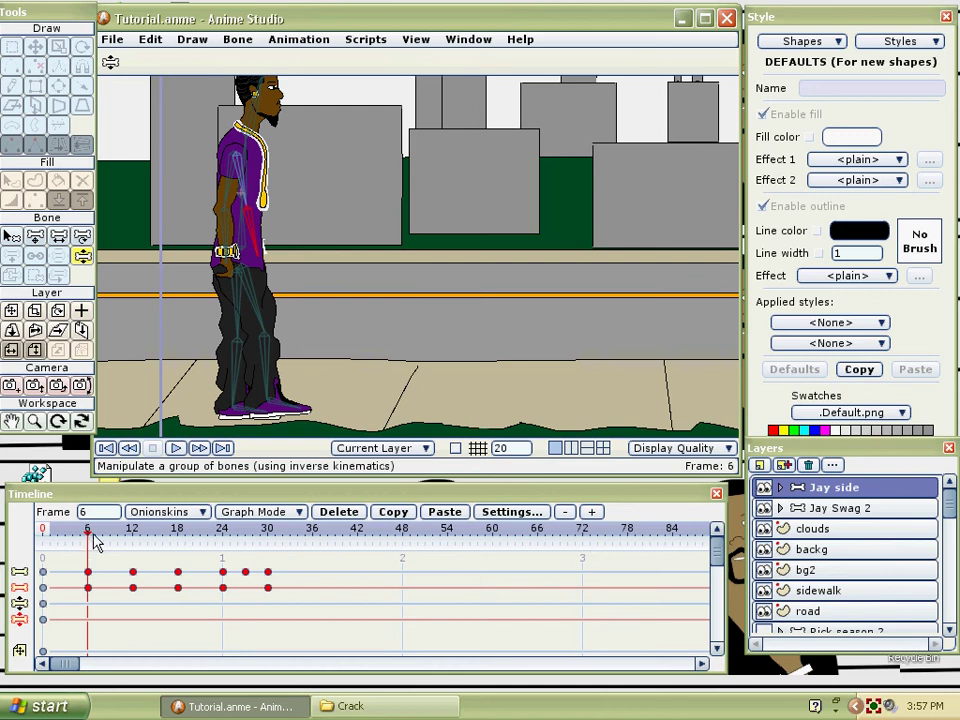
click(281, 612)
drag(285, 602, 264, 566)
click(43, 530)
key(Right)
key(Right)
key(Right)
key(Right)
key(Right)
key(Right)
key(Right)
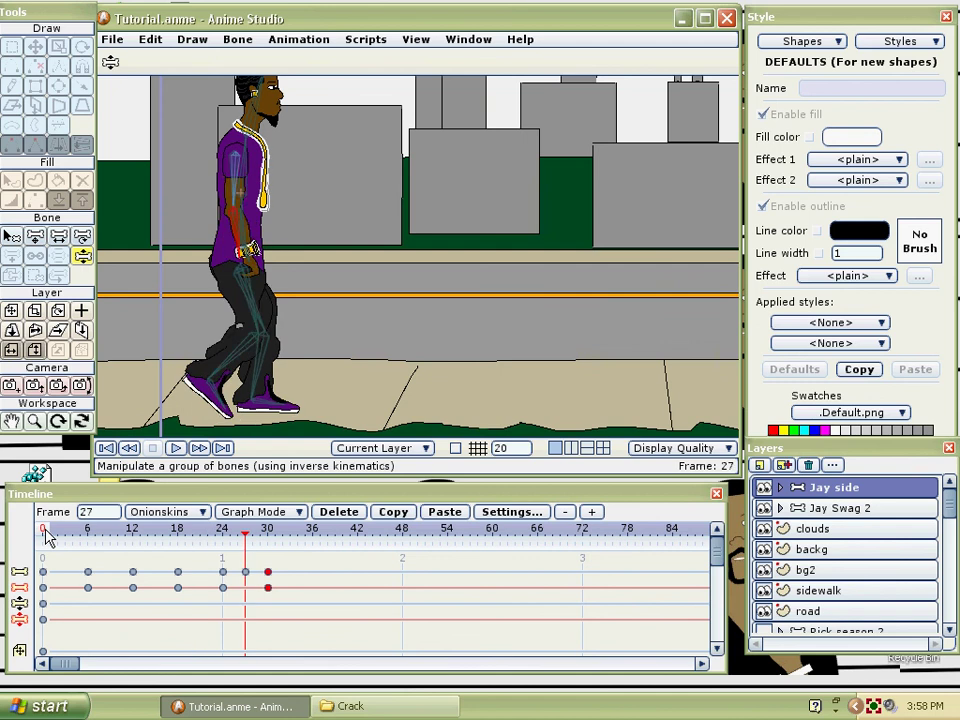
Delete the bone keyframes at frame 30 and paste a copy of the keyframes from frames 6 to 27 there.
drag(306, 618, 260, 550)
key(Delete)
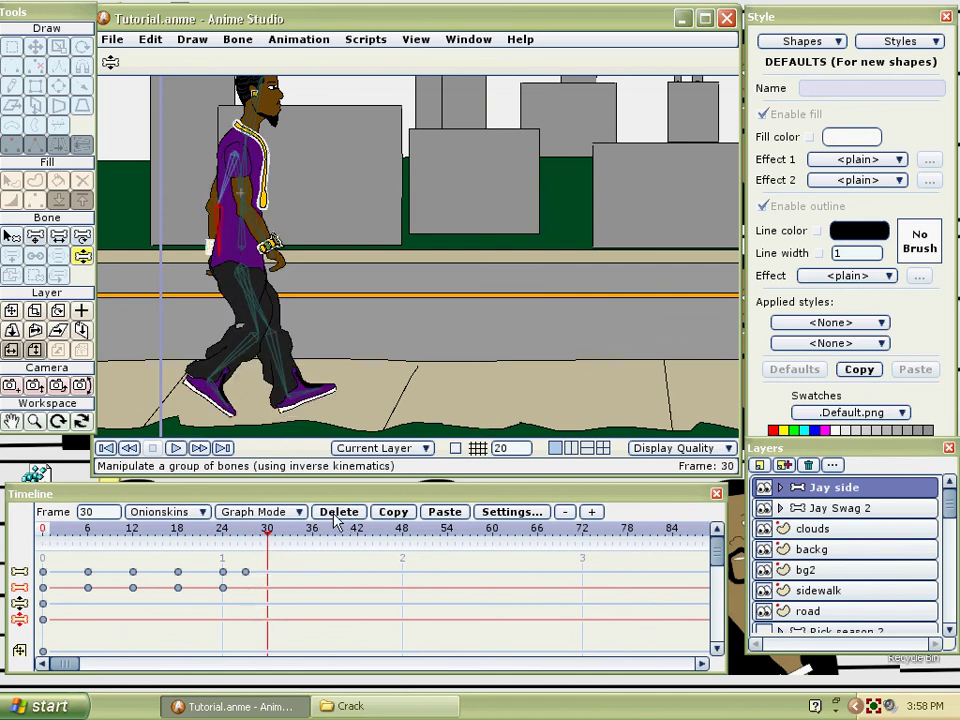
drag(262, 604, 76, 545)
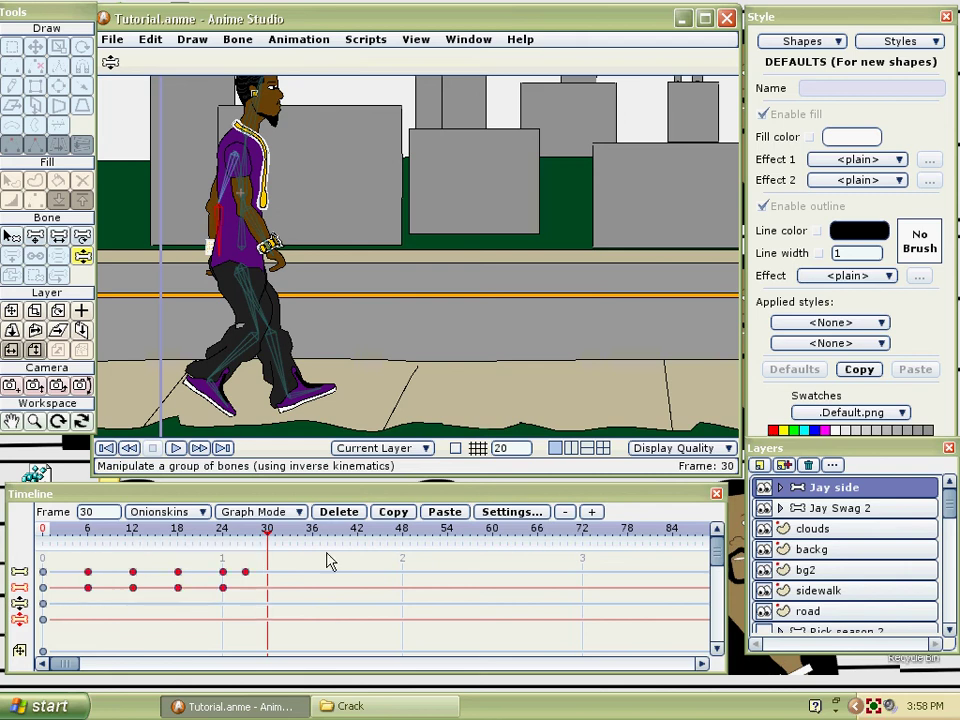
click(450, 516)
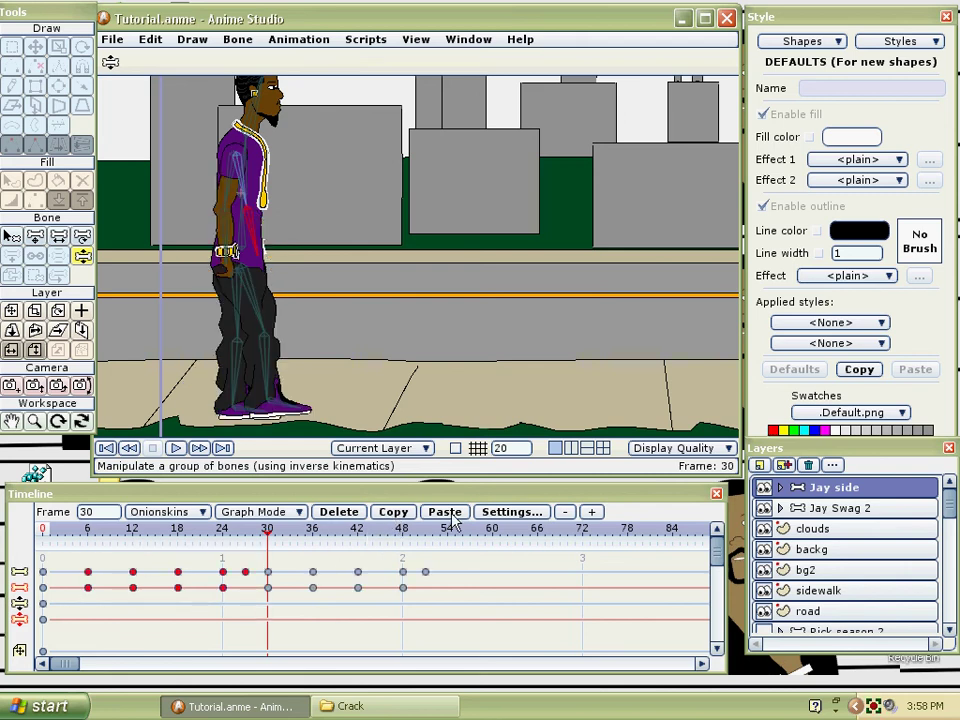
Replay the walk from the first frame to check the repeated cycle with the arm swing.
click(106, 448)
click(176, 449)
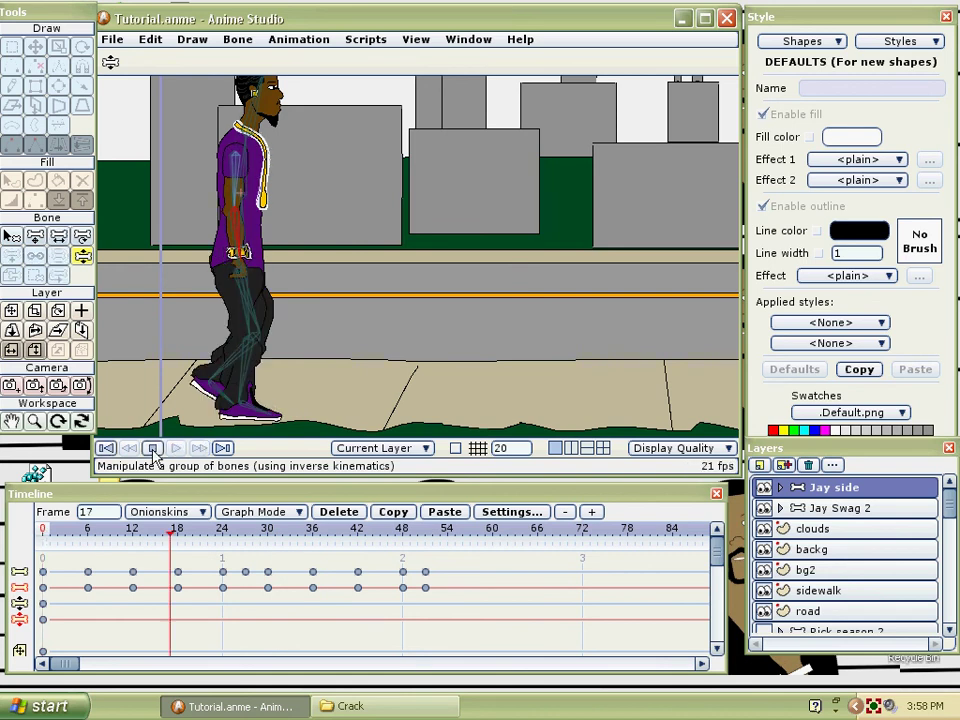
click(154, 449)
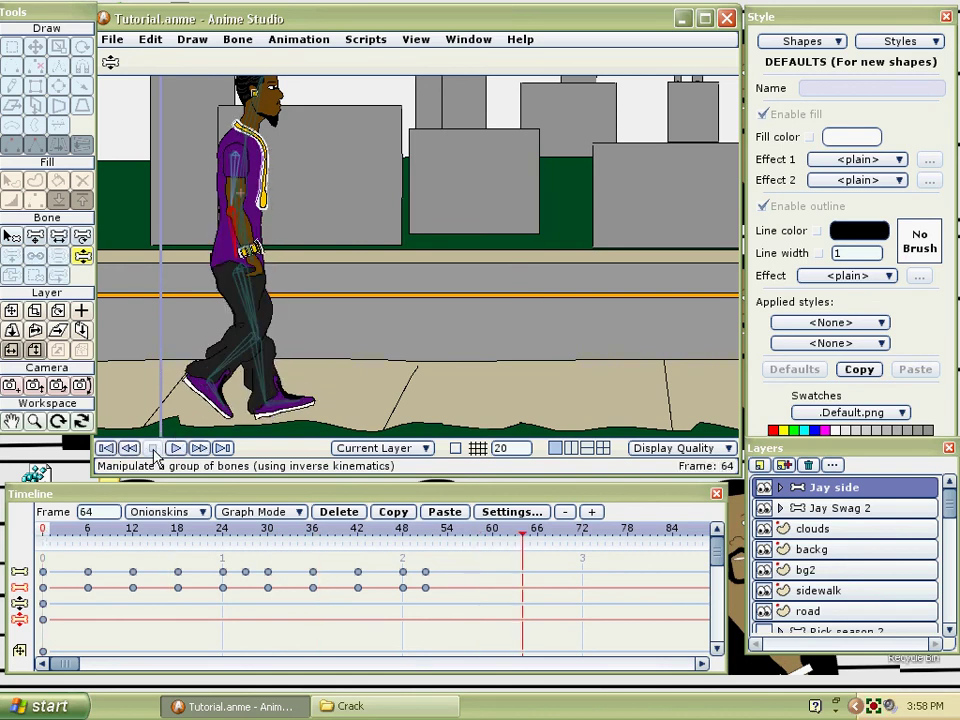
Copy all bone keyframes from frame 6 through frame 51 and paste them at frame 54.
drag(462, 600, 84, 566)
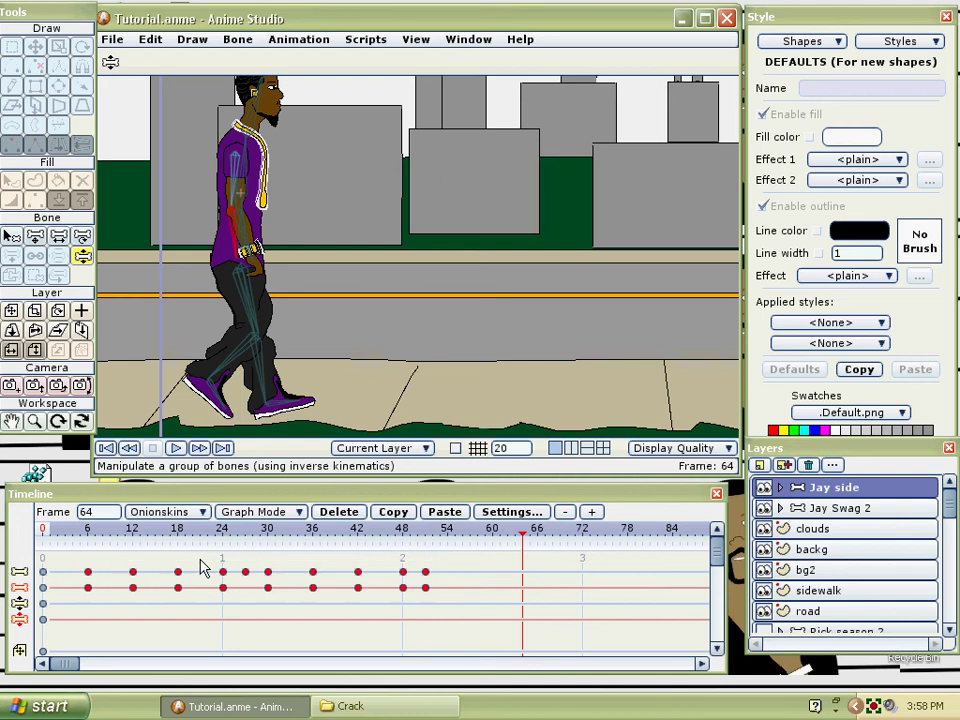
click(447, 530)
click(444, 511)
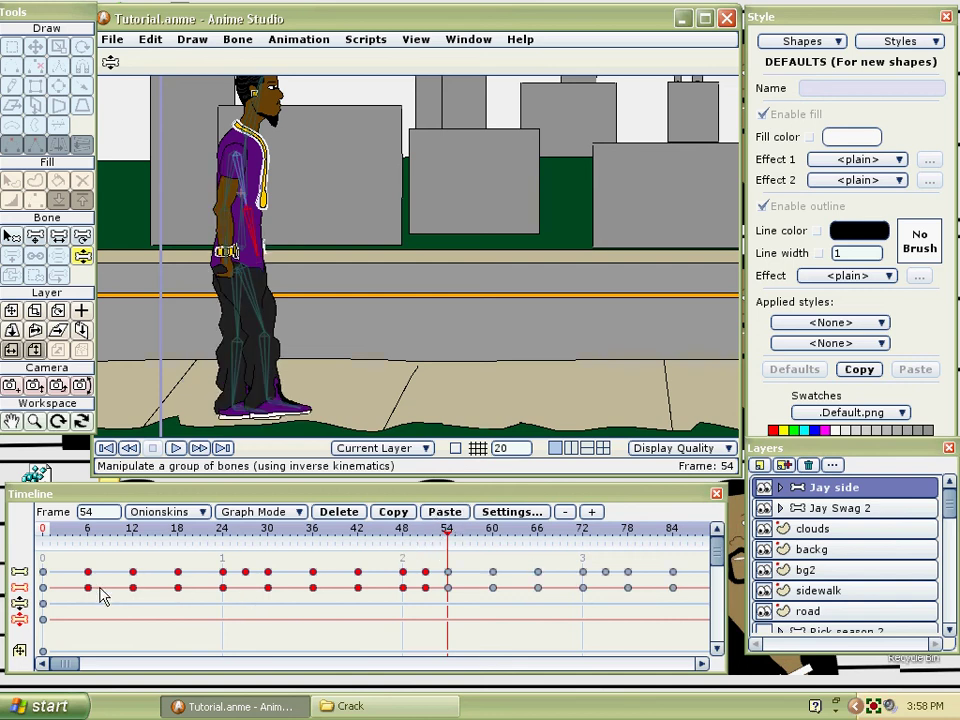
drag(62, 663, 98, 663)
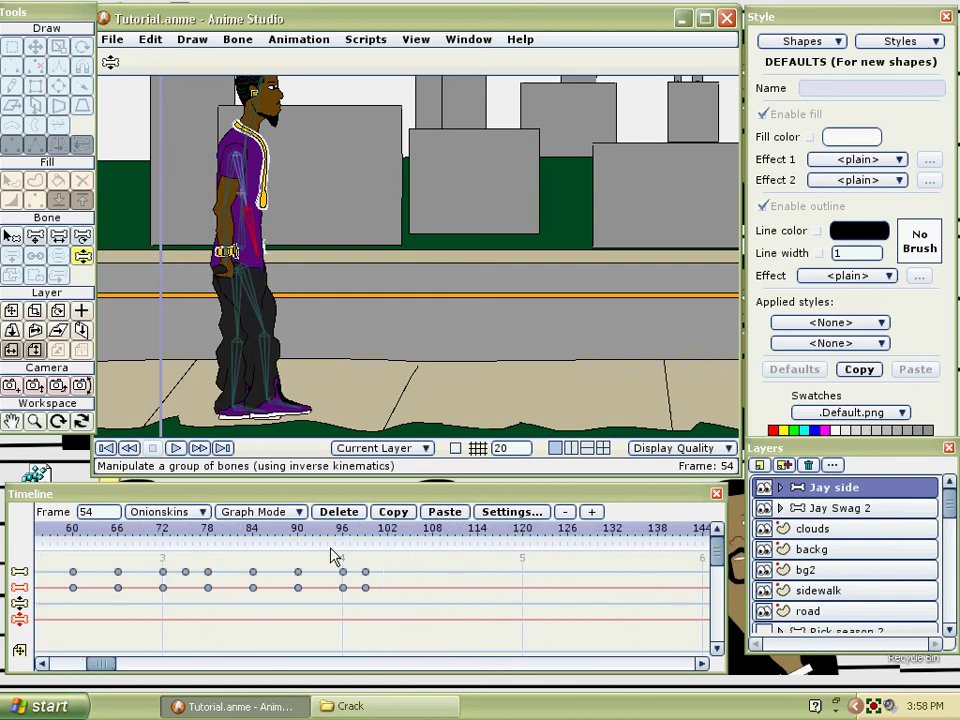
At frame 99, move the whole character layer along the sidewalk to just beyond the far edge of the camera frame.
click(365, 541)
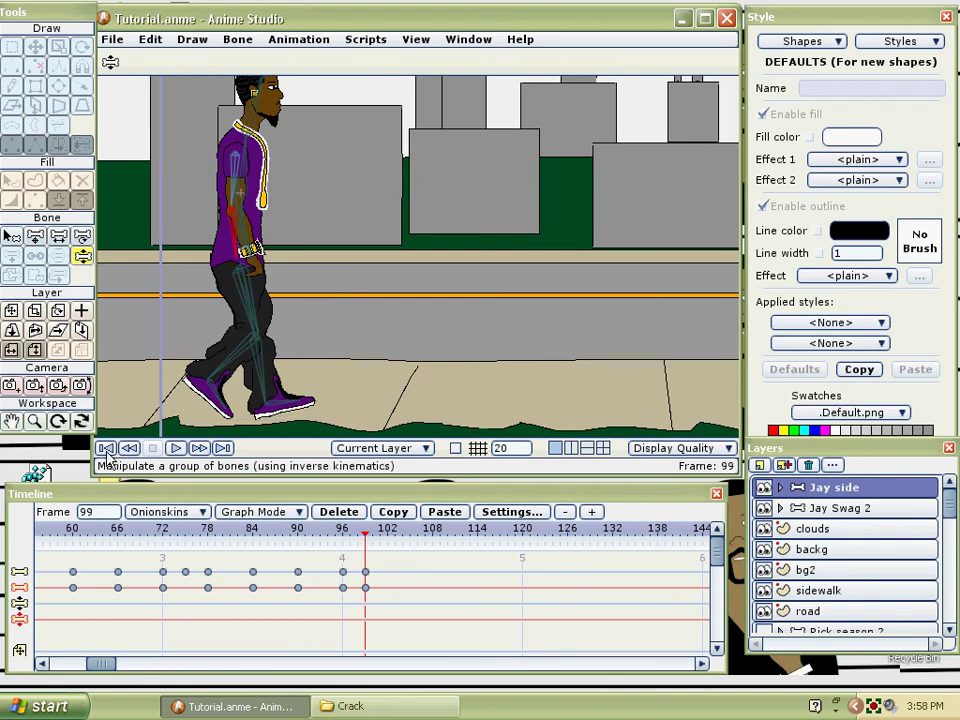
click(10, 421)
drag(467, 364, 390, 375)
scroll(390, 375, down, 2)
drag(463, 352, 399, 352)
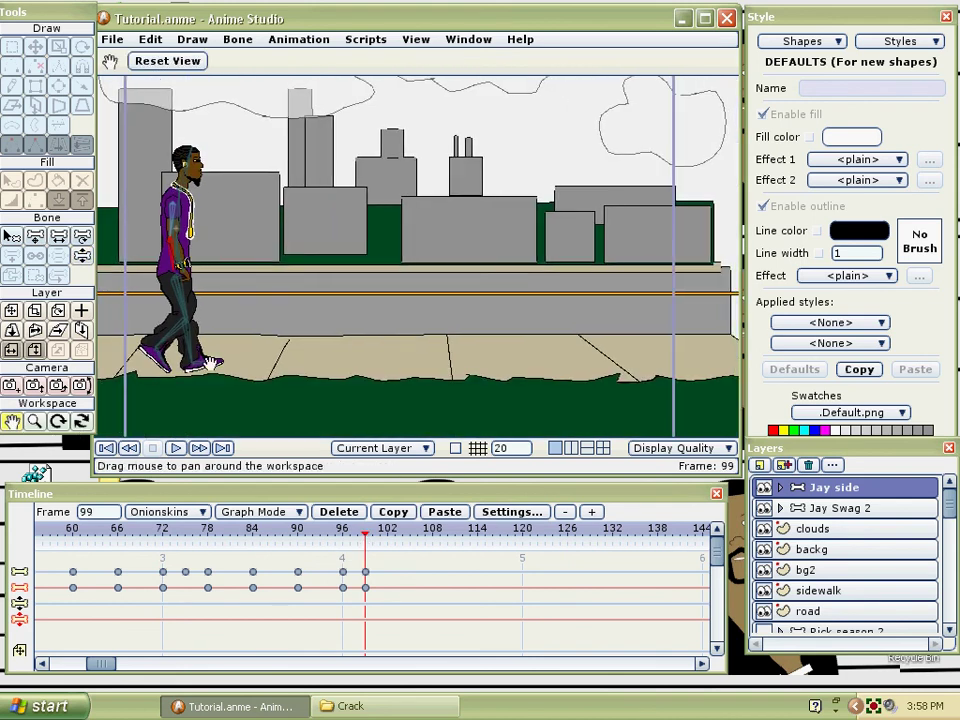
click(13, 313)
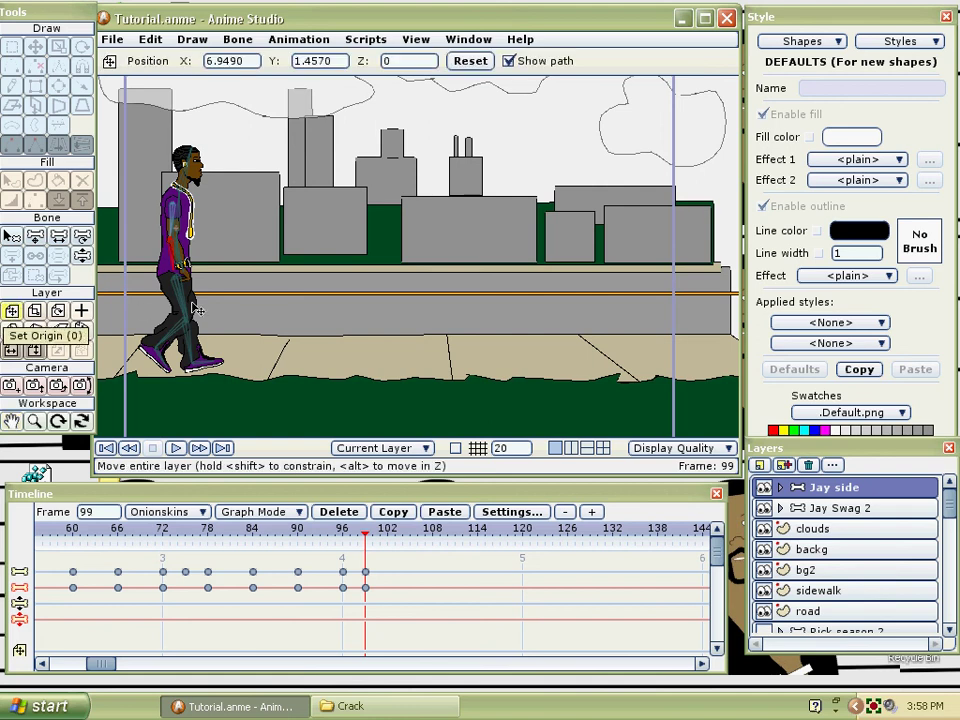
drag(186, 305, 727, 299)
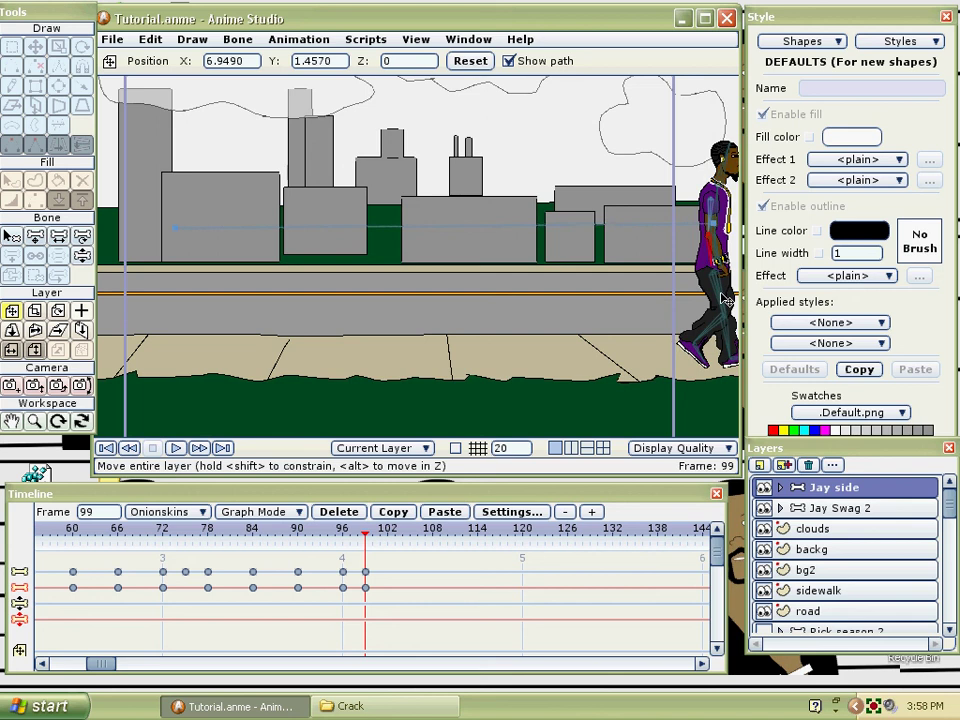
Replay the walk across the scene and shift the layer translation keyframe from frame 99 to frame 120.
click(175, 448)
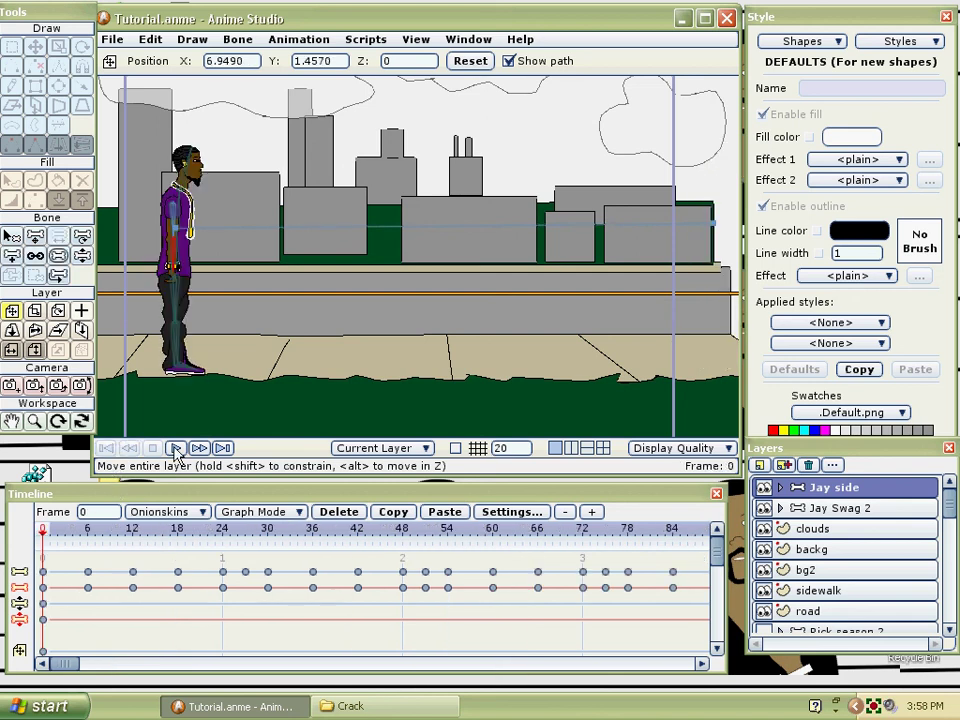
click(175, 450)
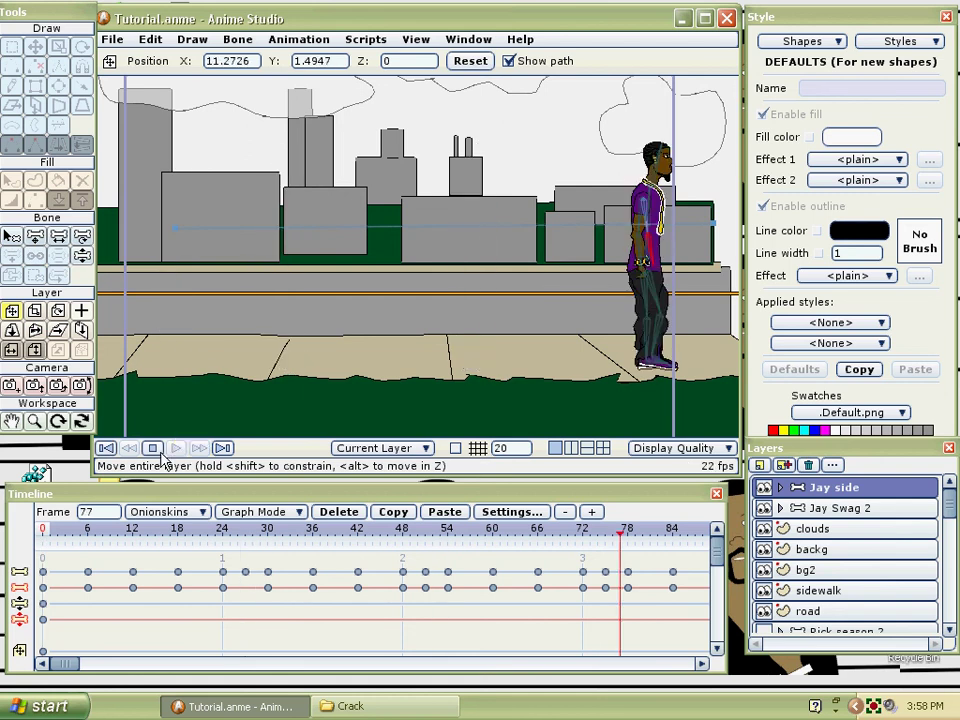
click(161, 452)
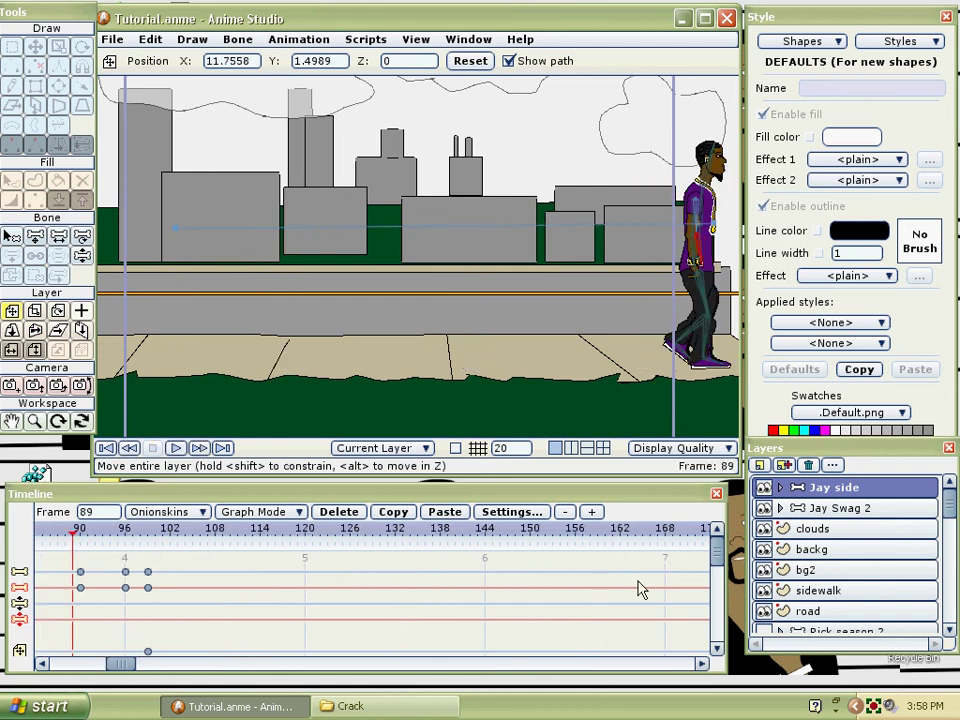
scroll(158, 620, down, 2)
drag(152, 612, 307, 619)
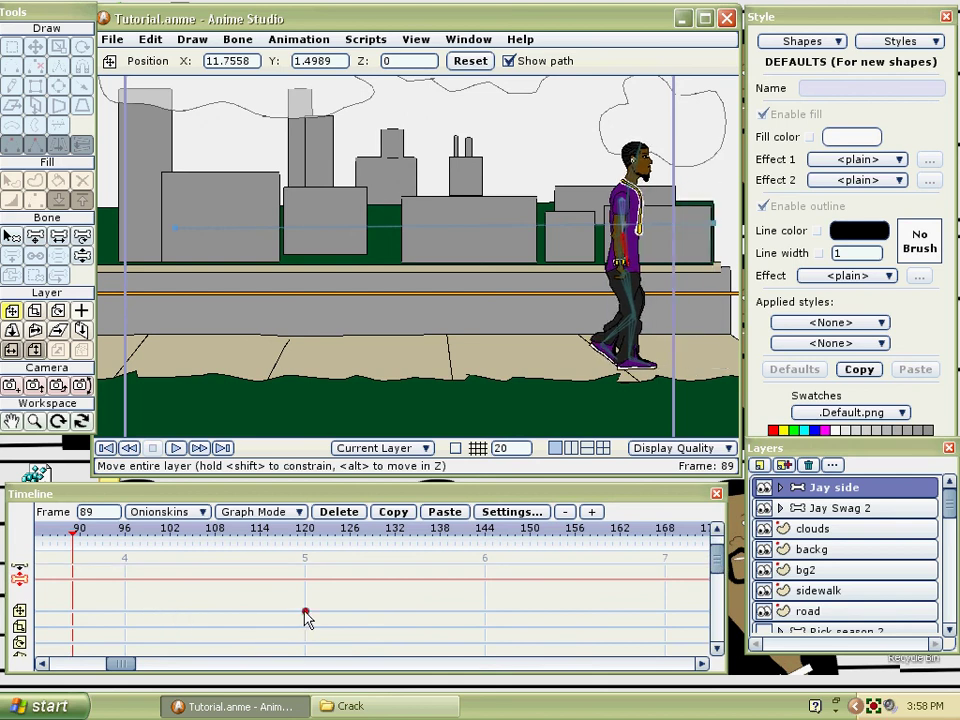
Move the character layer forward to X 11.2705 at frame 90 and X 11.7170 at frame 99.
click(80, 535)
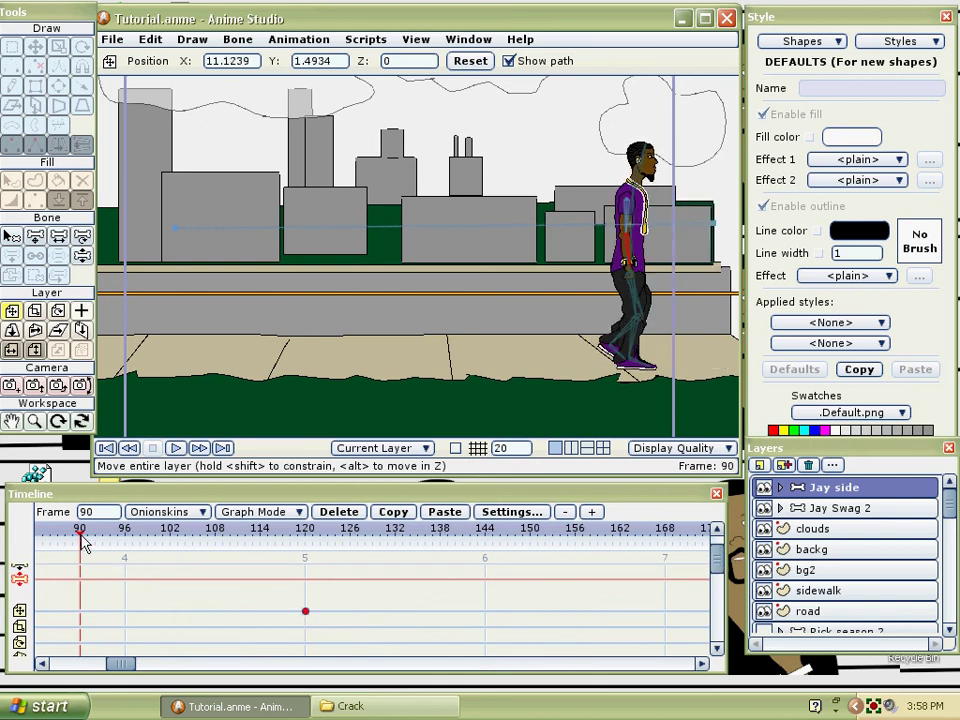
drag(296, 321, 316, 321)
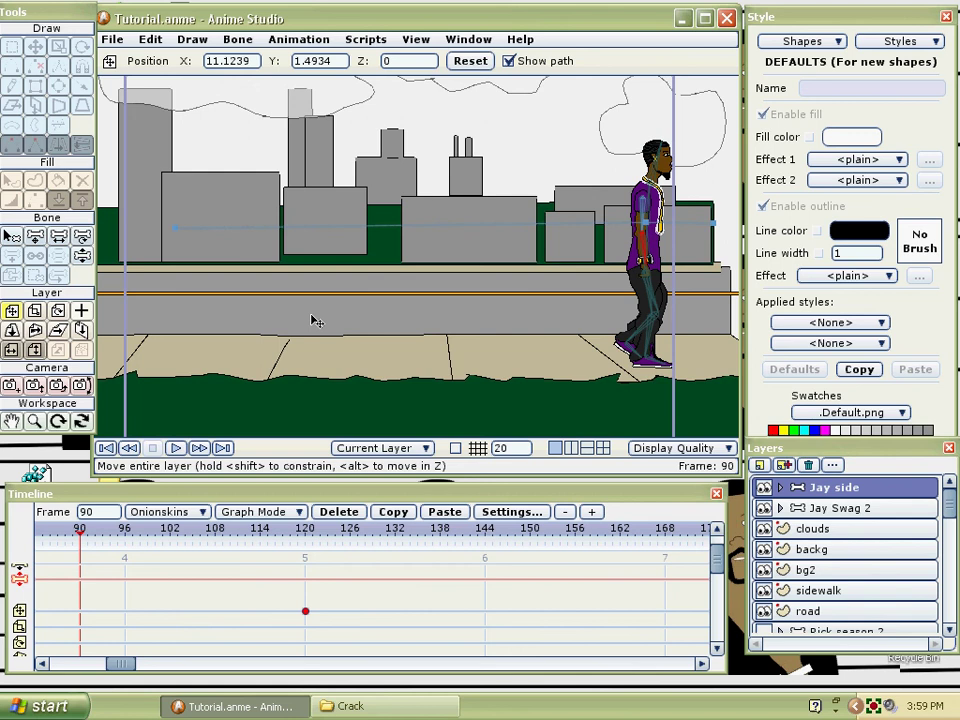
drag(717, 558, 720, 538)
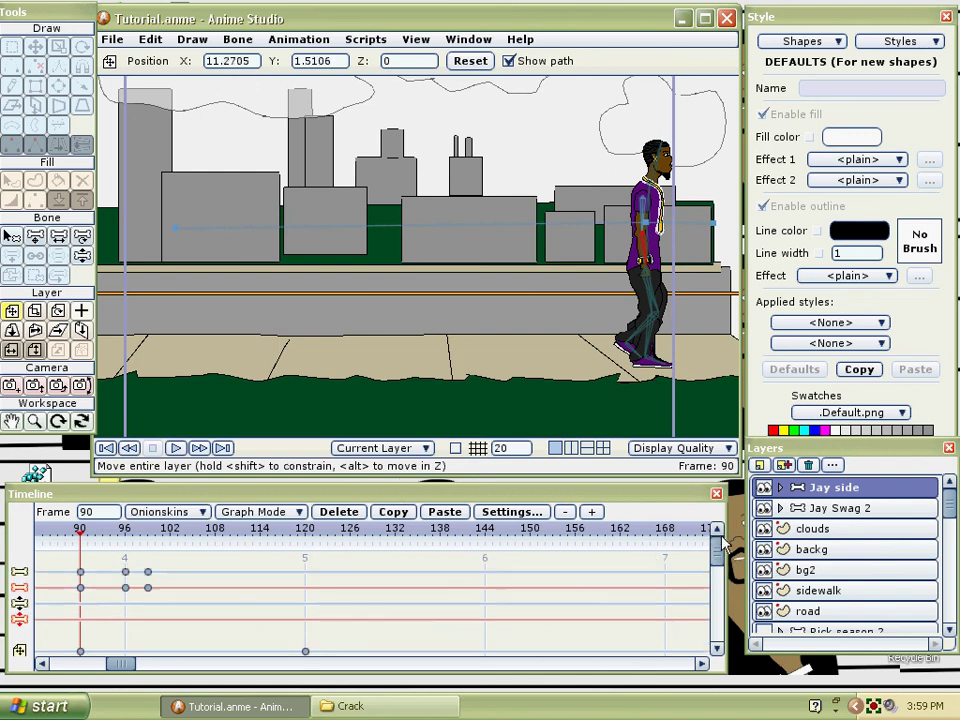
click(148, 541)
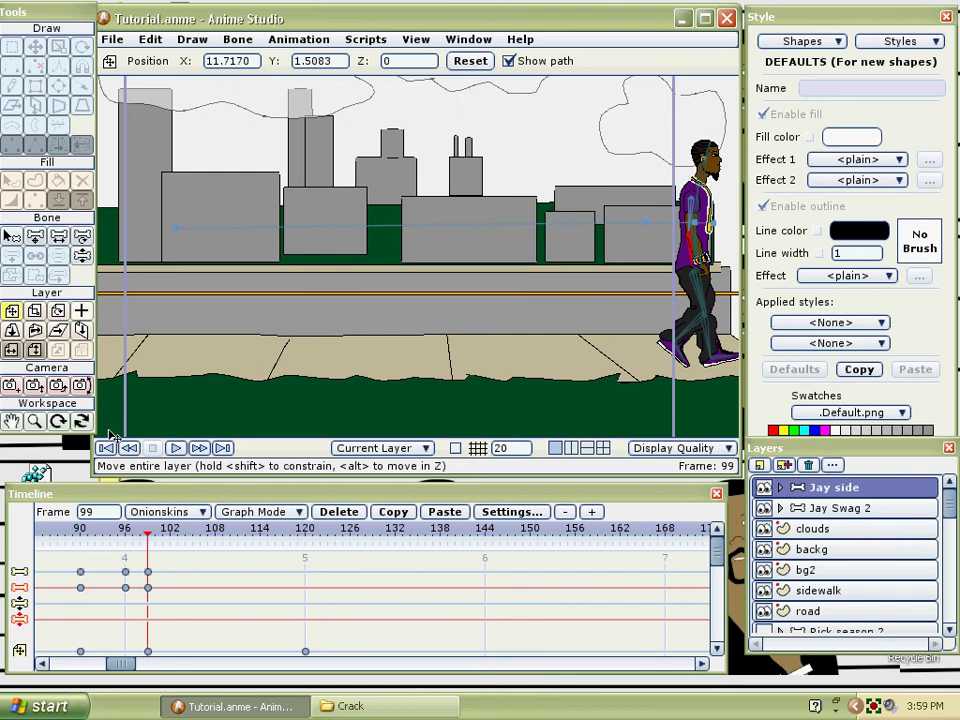
Play the walk across the scene to check the character's motion.
click(176, 448)
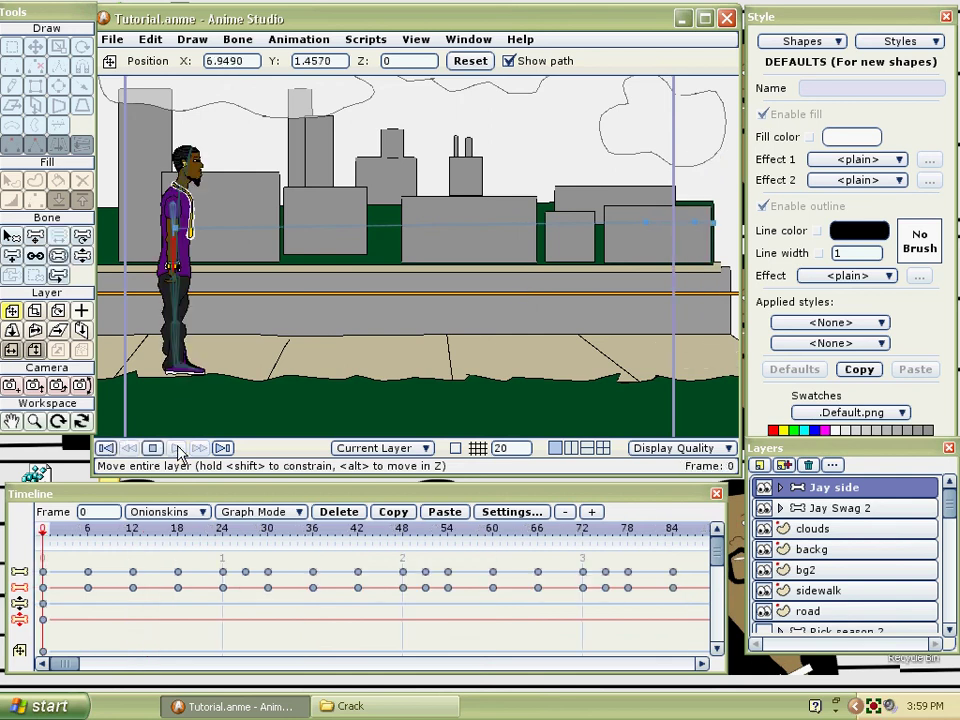
click(177, 448)
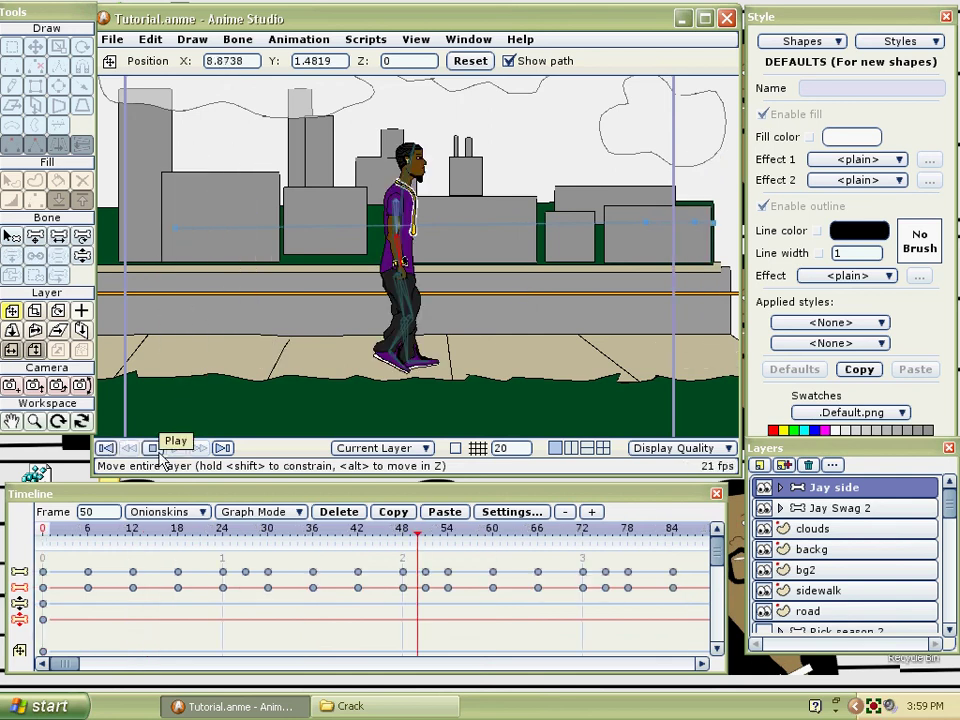
click(158, 452)
At frame 90, lower the character layer slightly to Y 1.4589 and check its position at frame 99.
drag(714, 553, 713, 571)
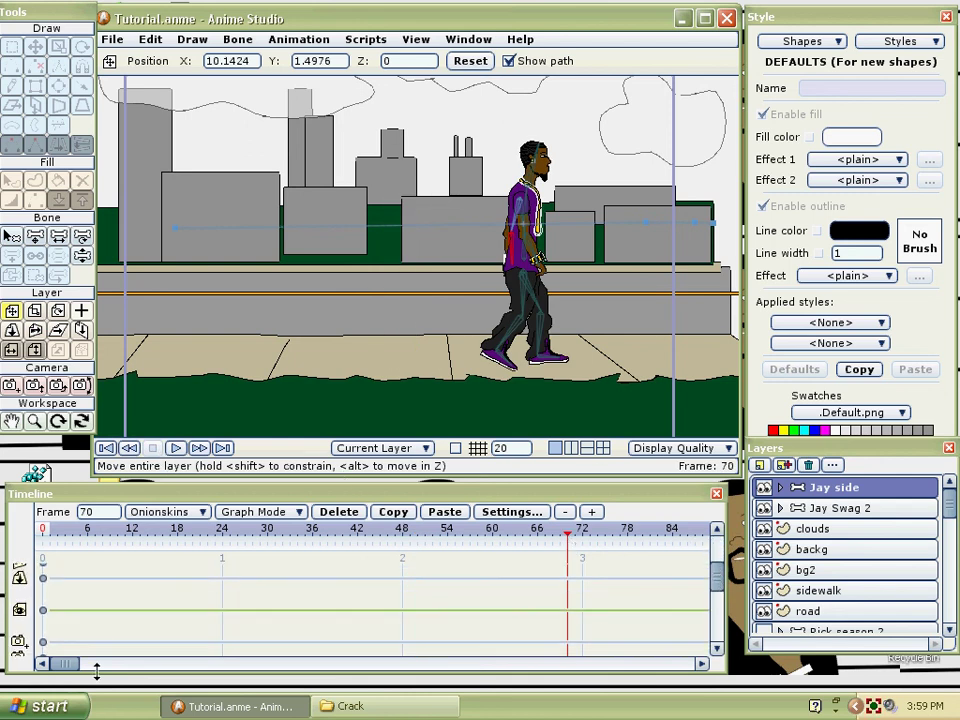
drag(64, 663, 90, 664)
drag(716, 580, 716, 560)
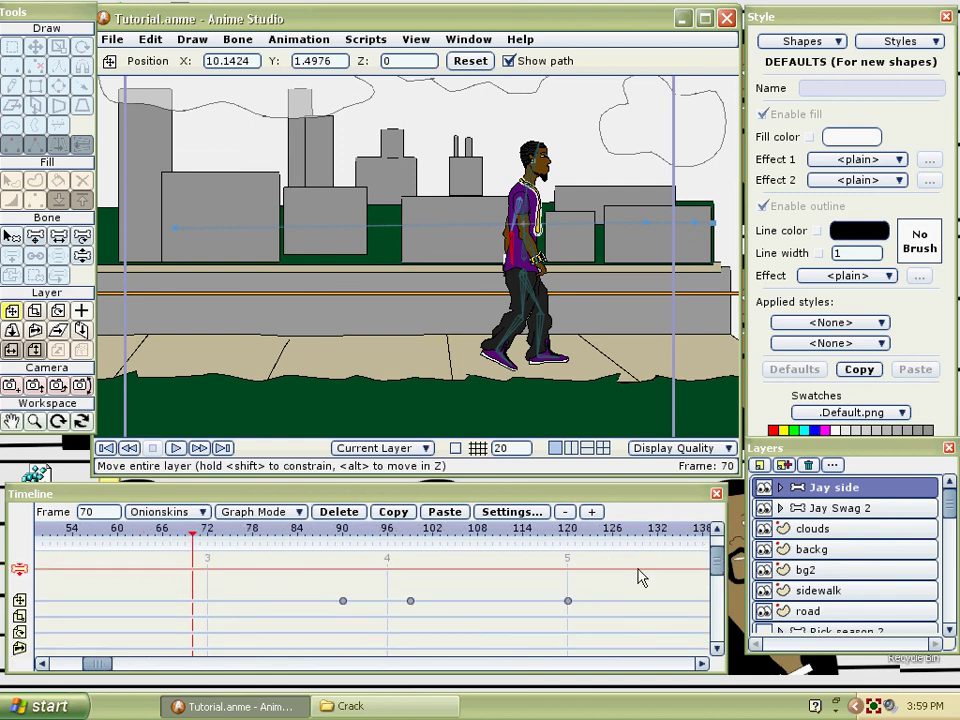
click(343, 538)
drag(572, 299, 572, 305)
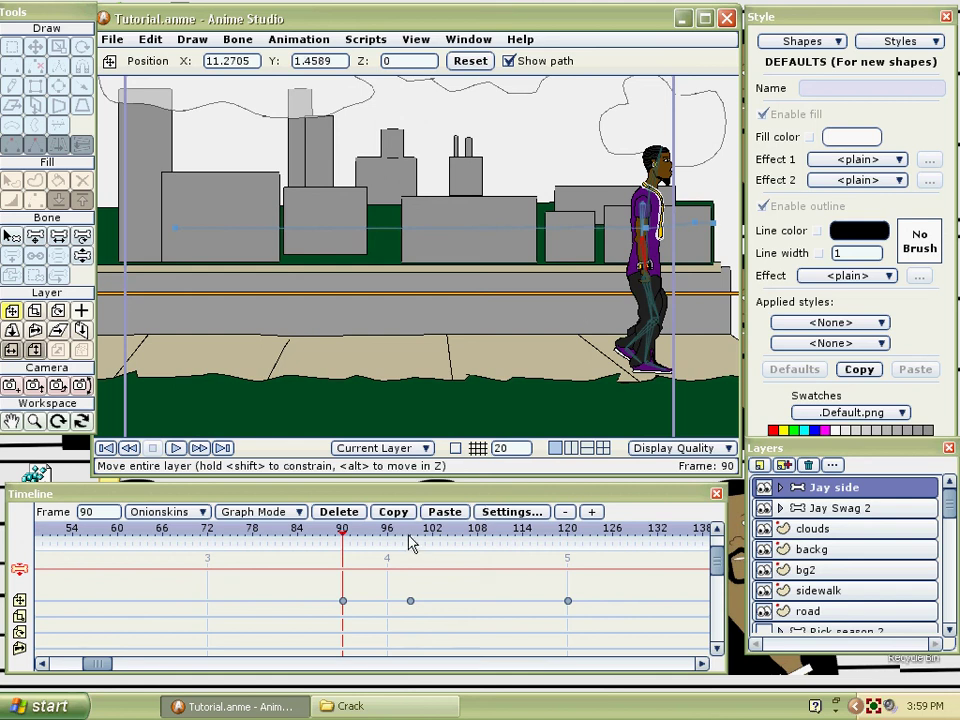
click(410, 540)
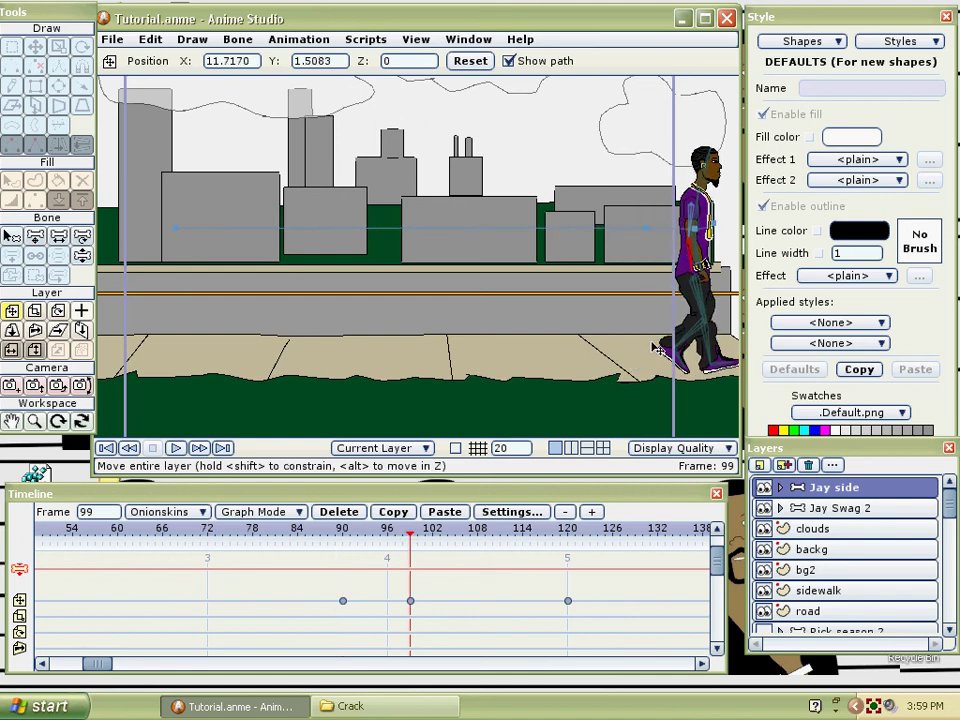
Replay the walk from the start twice and render a preview of frame 82 in between.
click(107, 449)
click(176, 448)
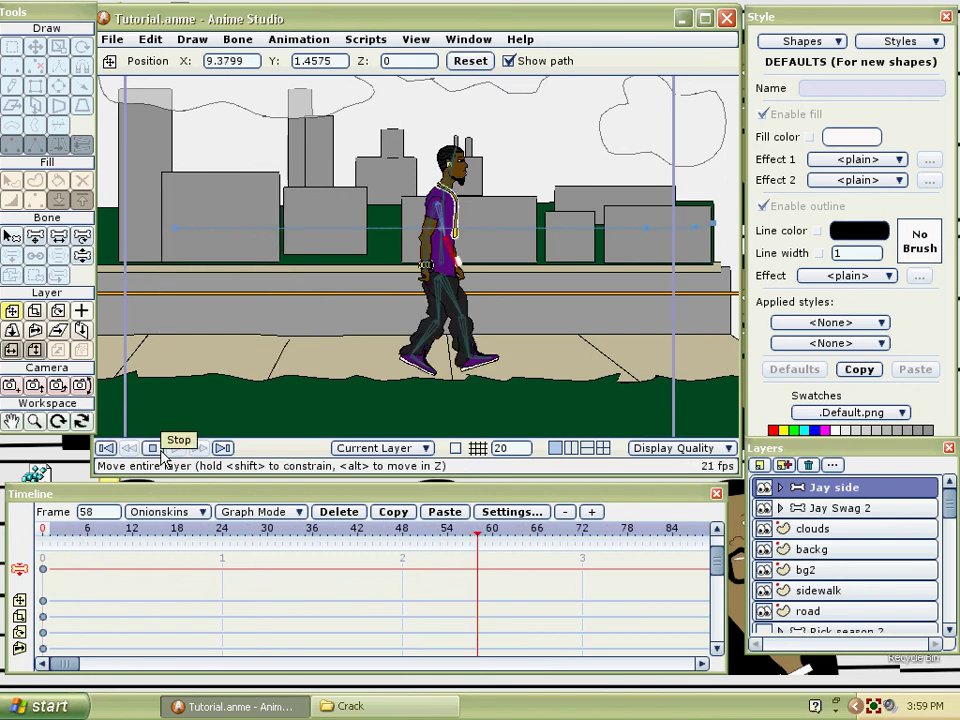
click(155, 448)
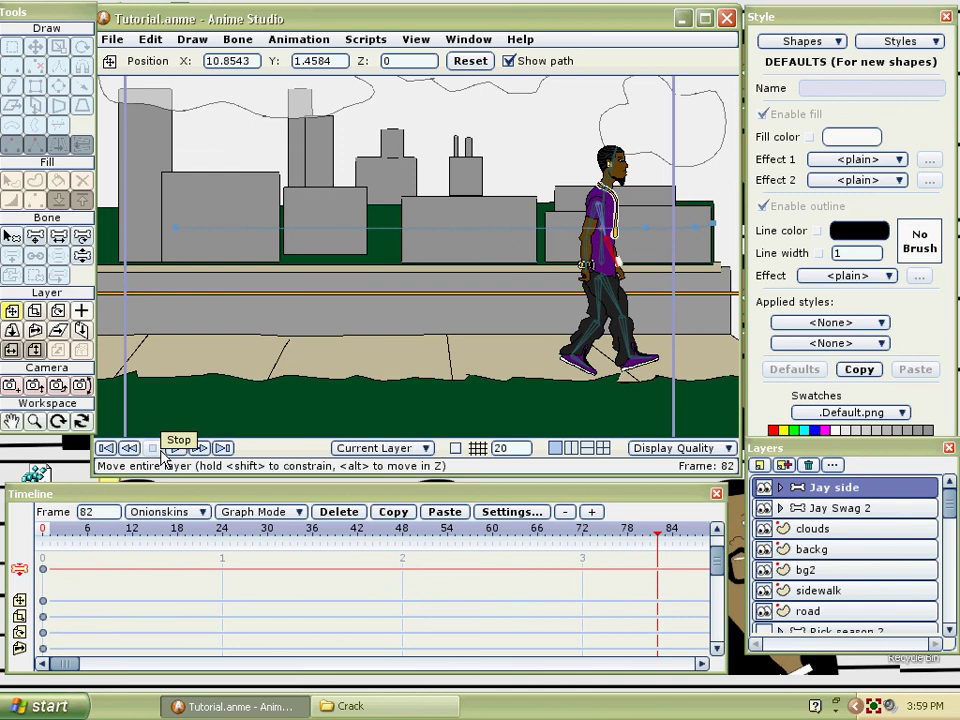
key(ctrl+r)
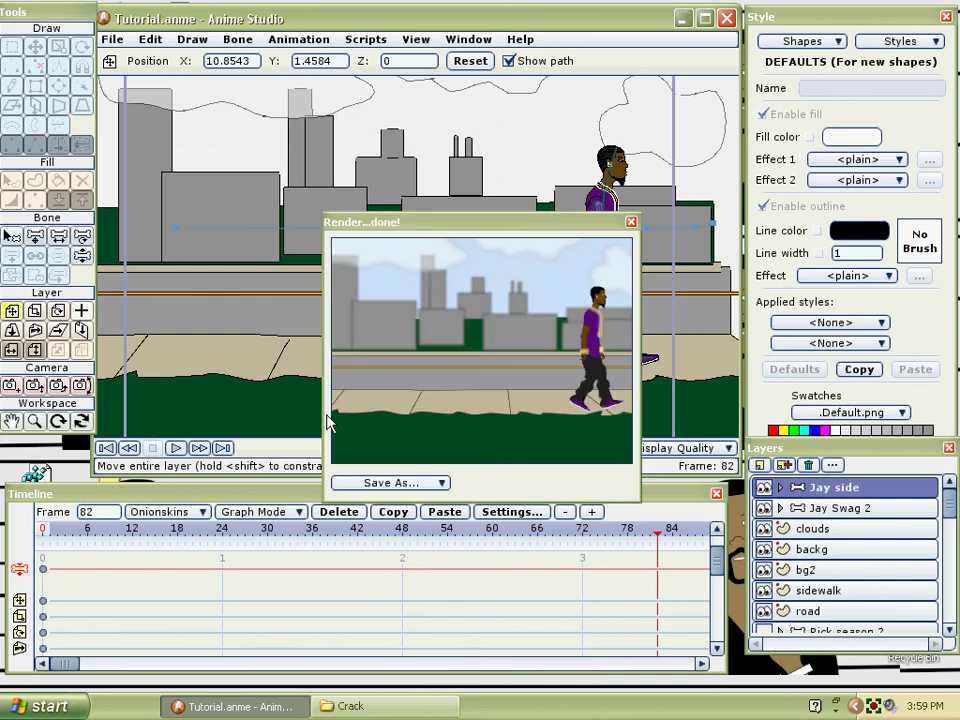
click(631, 222)
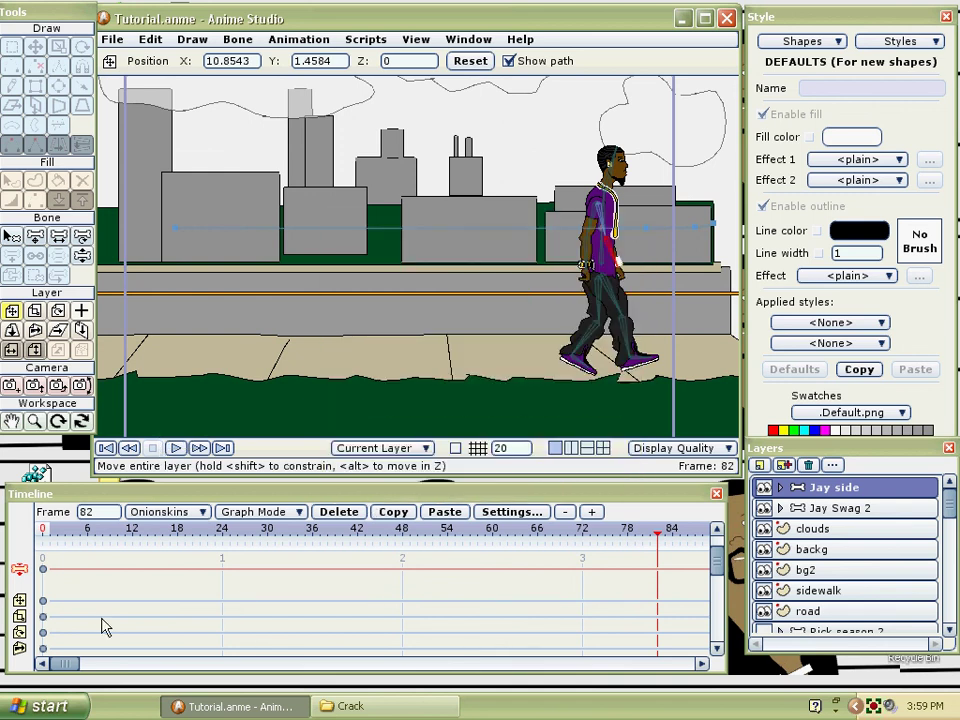
drag(72, 670, 94, 669)
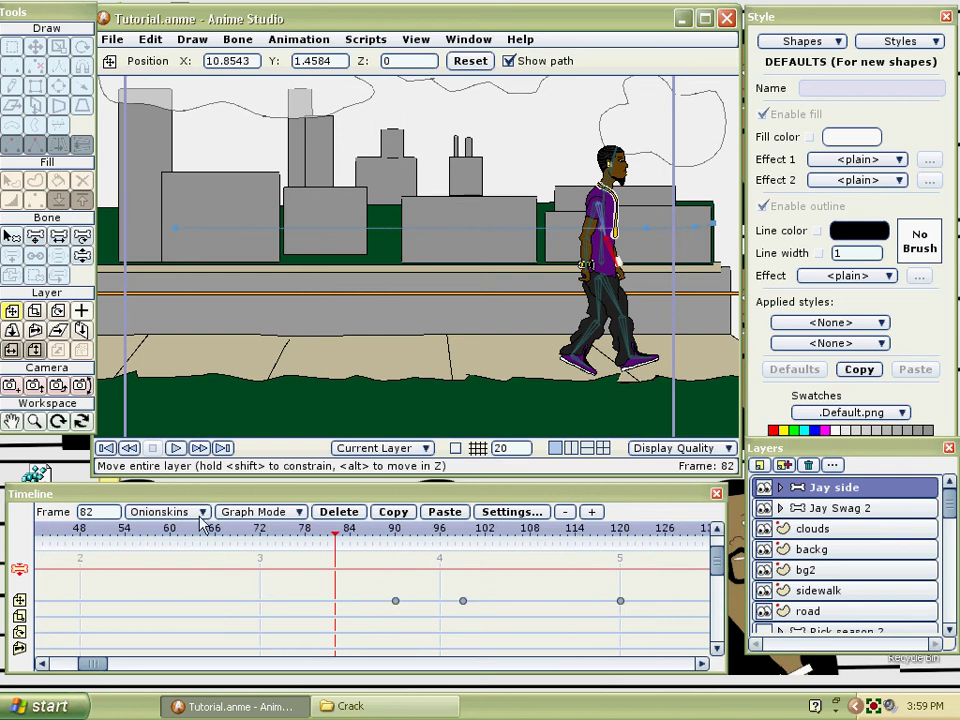
click(106, 448)
click(174, 448)
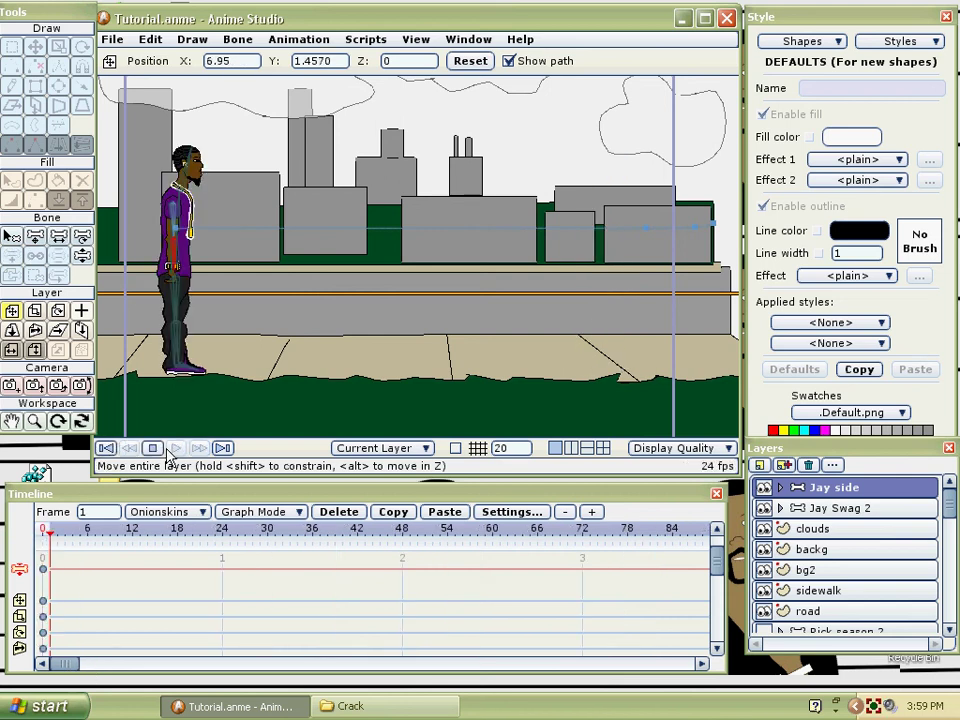
click(152, 448)
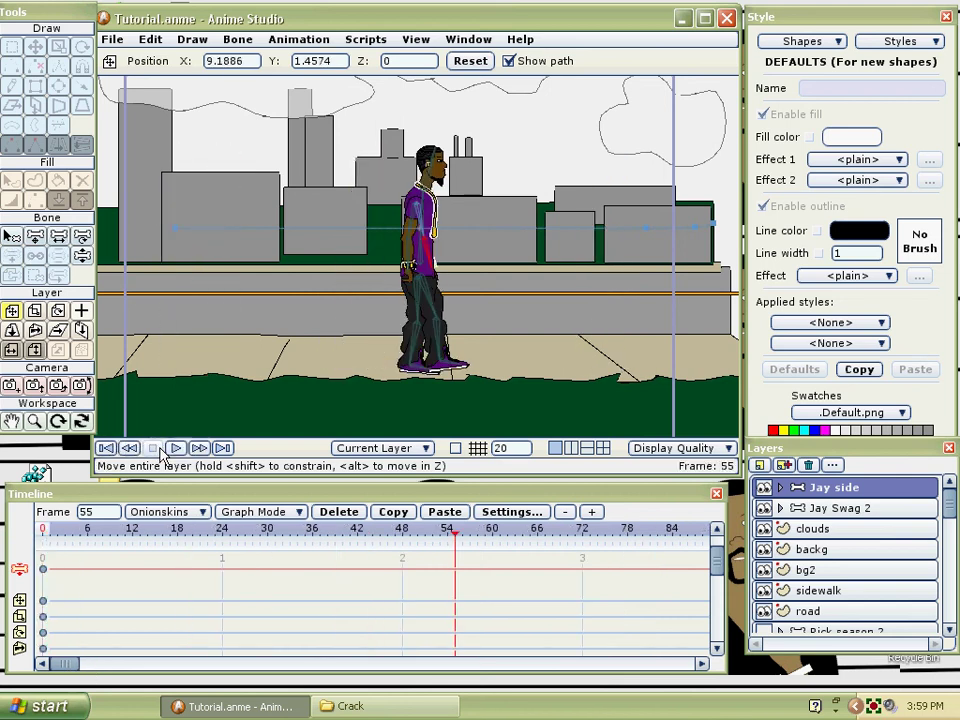
Delete the character layer's translation keyframes at frames 90, 99 and 120.
drag(64, 664, 107, 672)
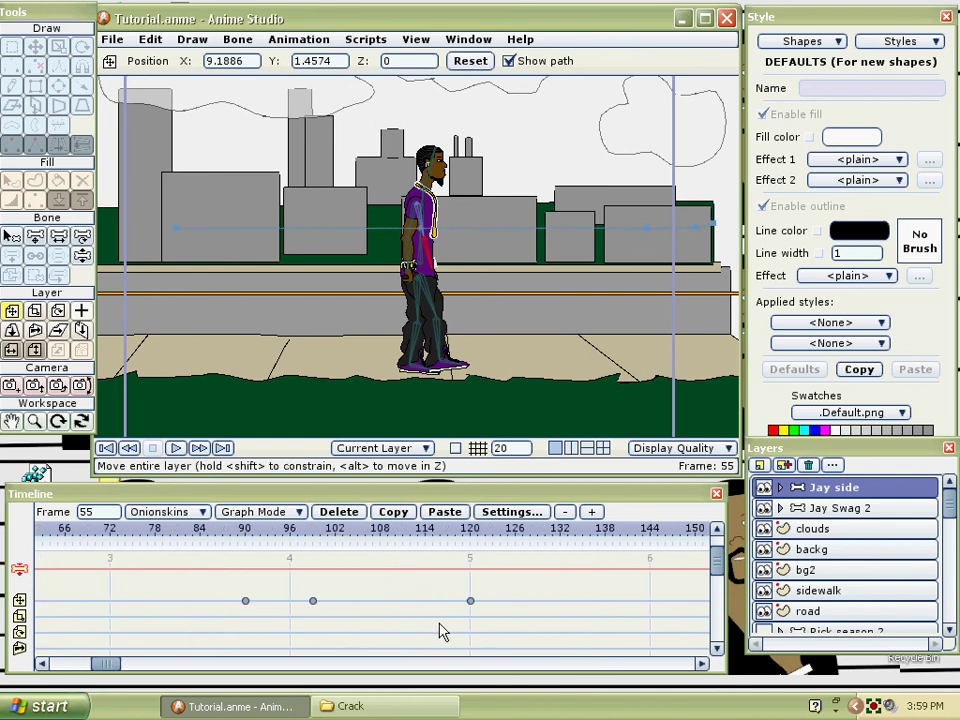
drag(438, 622, 244, 592)
drag(417, 616, 261, 586)
key(Delete)
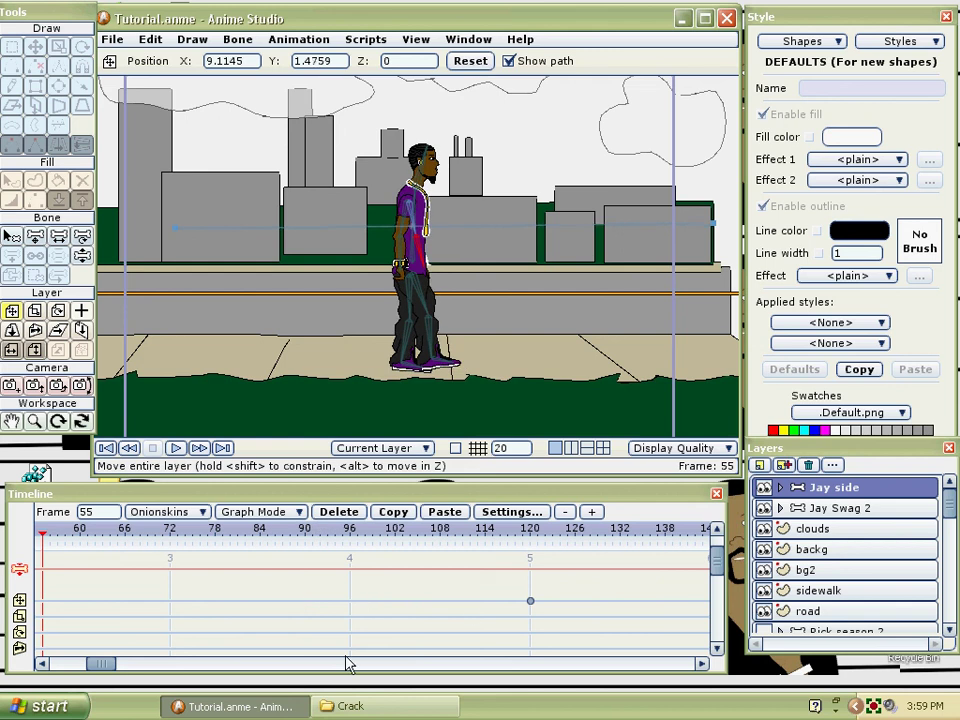
drag(118, 666, 126, 672)
drag(312, 618, 236, 585)
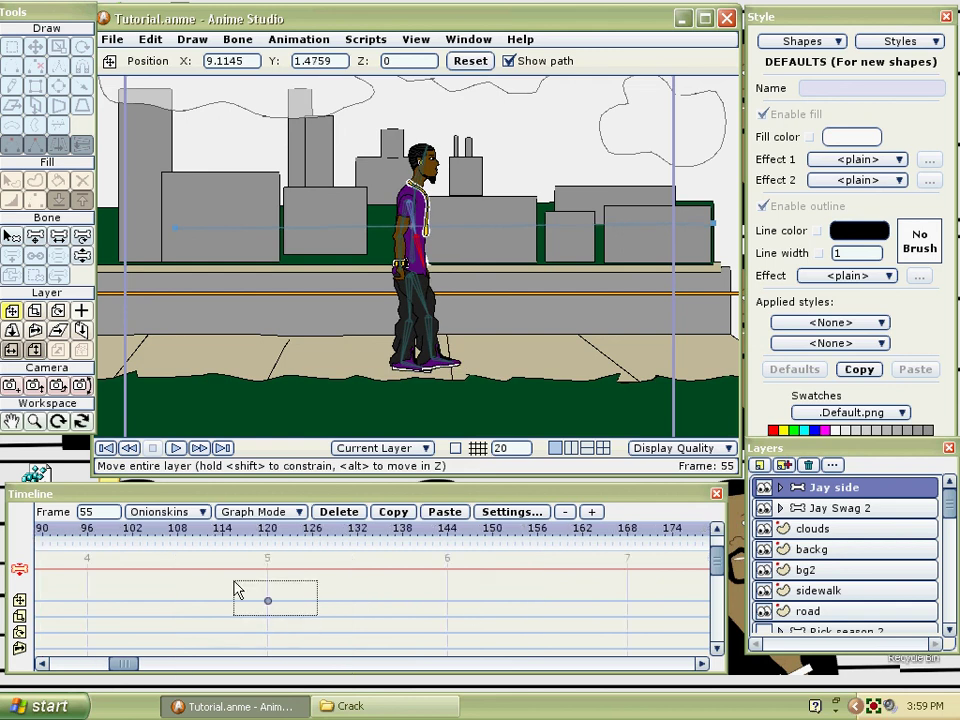
key(Delete)
At frame 180, move the whole character layer along the sidewalk past the far camera edge, to X 11.9143.
drag(101, 664, 142, 670)
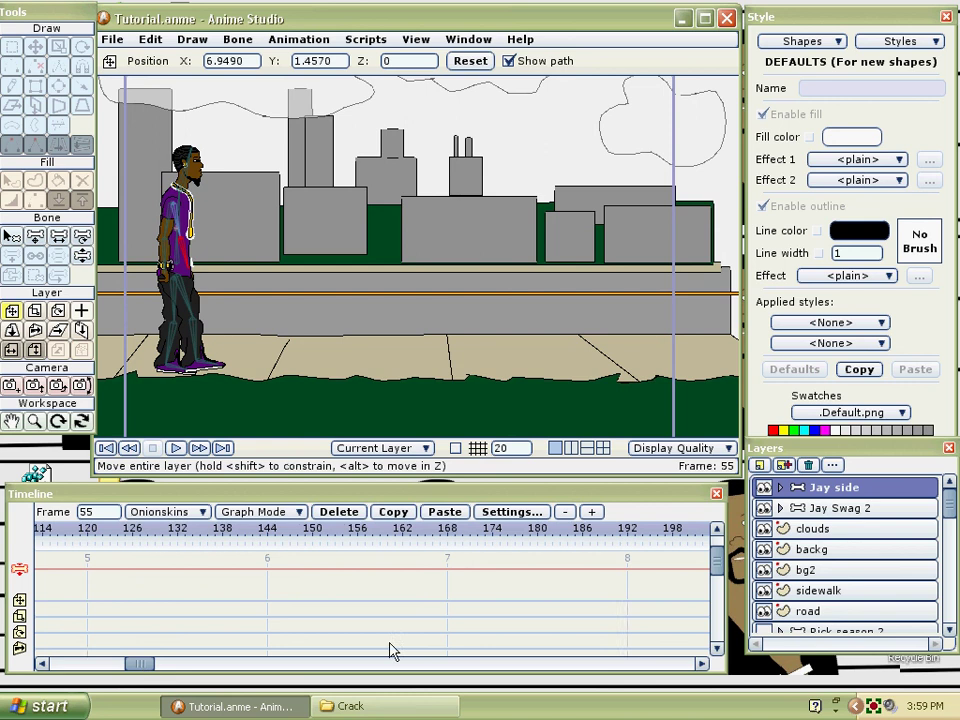
click(537, 533)
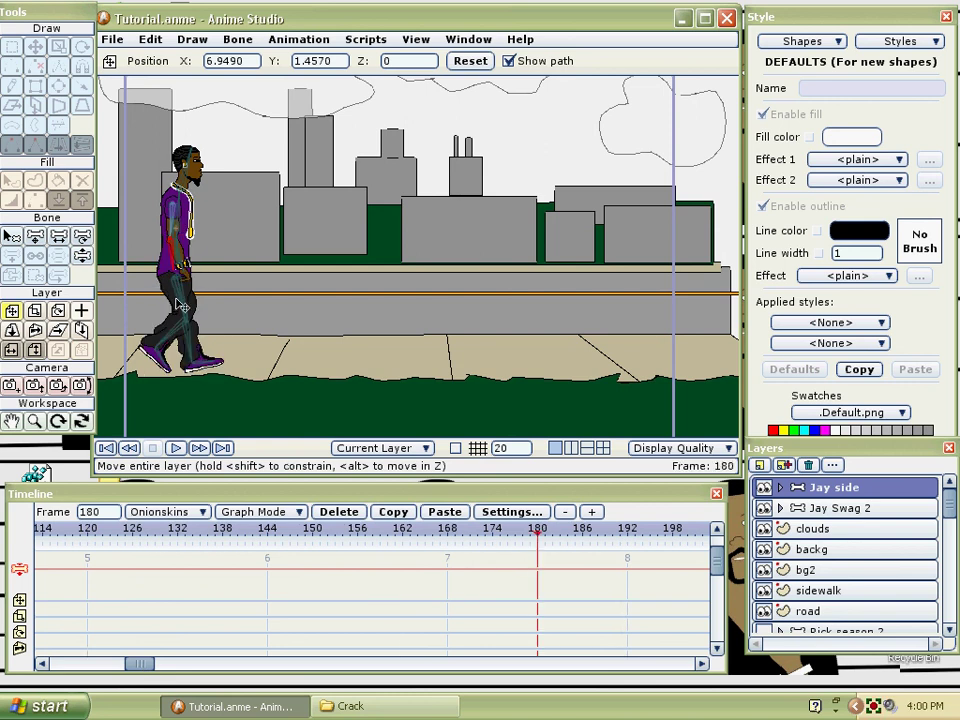
drag(181, 306, 722, 305)
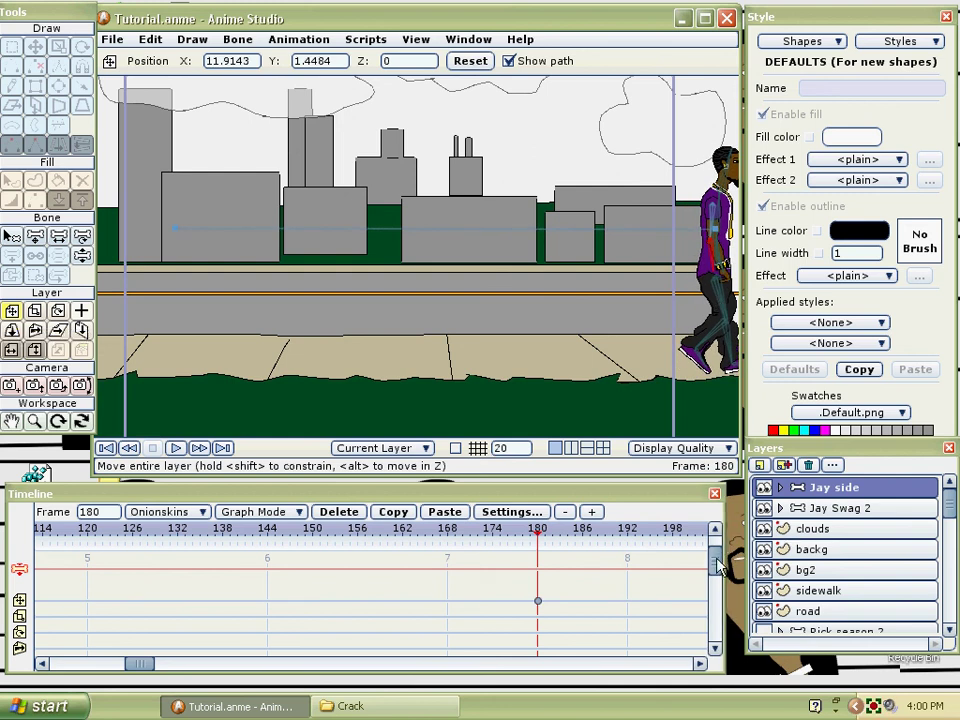
Copy all bone keyframes from frame 6 through frame 99 and paste them at frame 102.
drag(719, 567, 720, 545)
drag(146, 671, 82, 668)
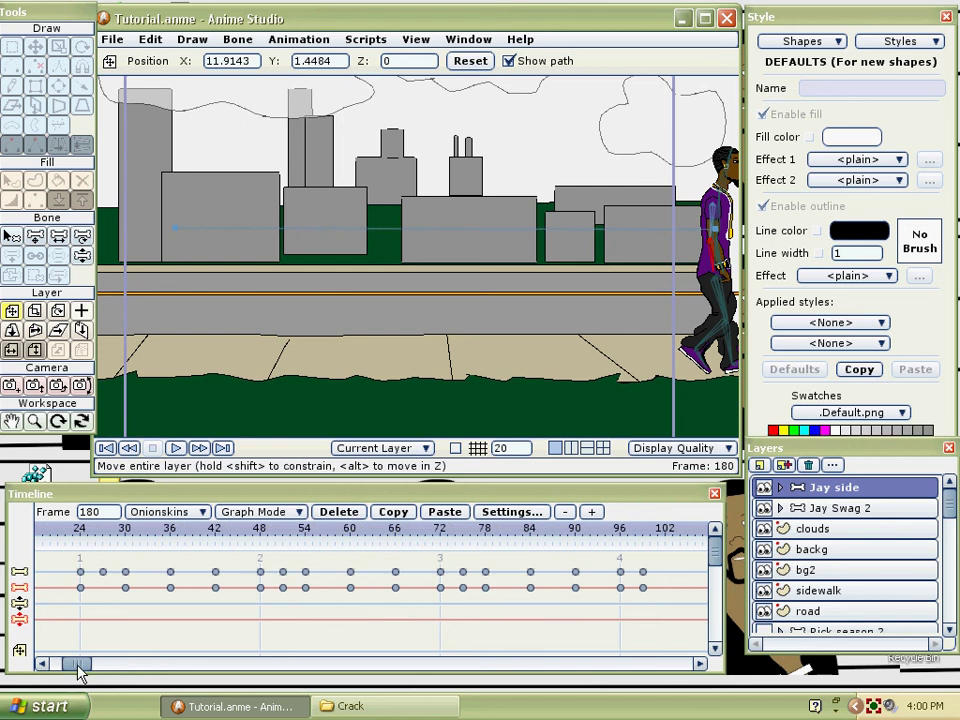
click(565, 511)
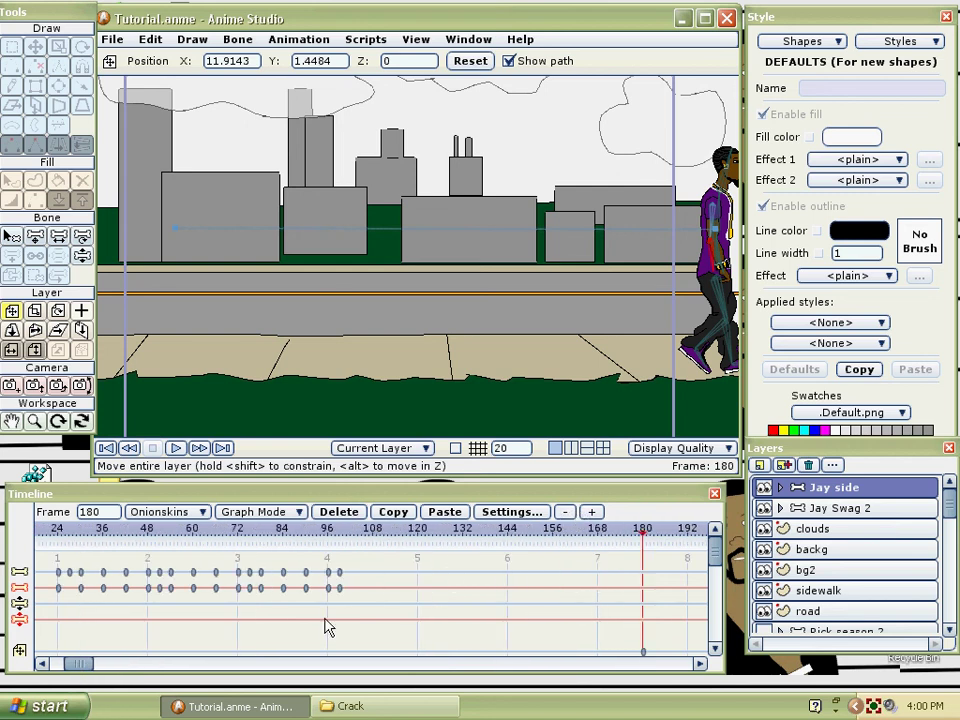
drag(77, 668, 62, 668)
drag(459, 611, 50, 566)
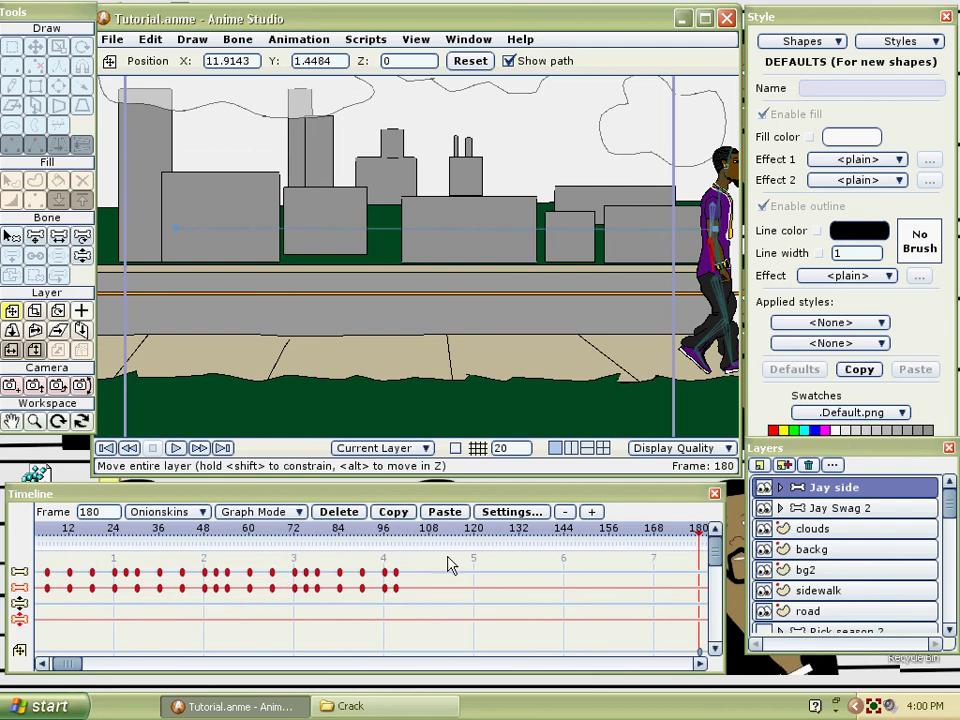
click(592, 512)
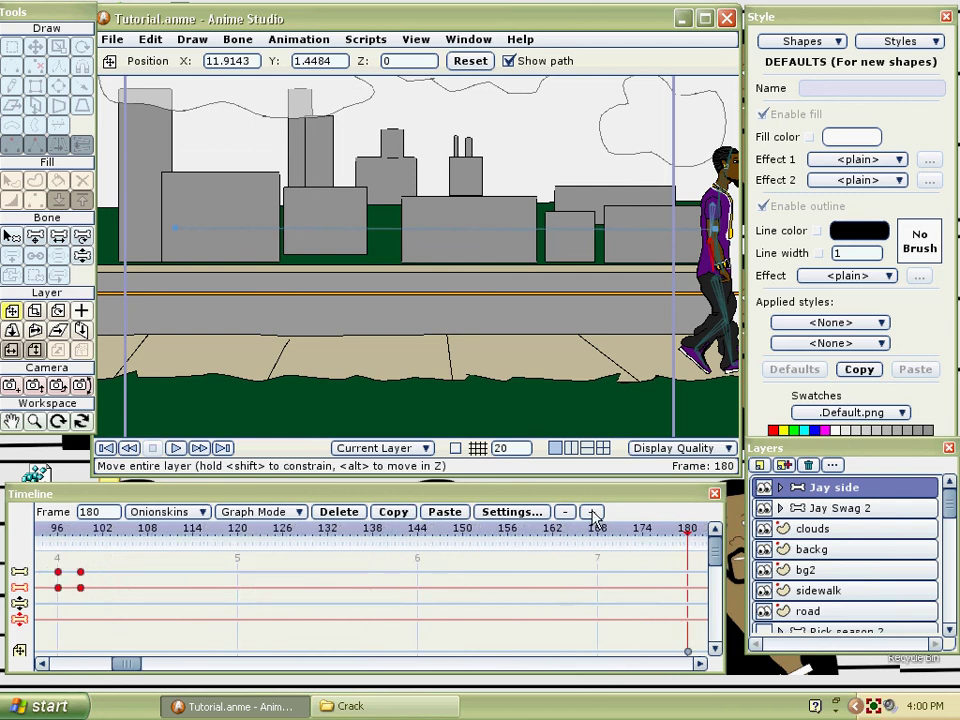
click(102, 528)
click(446, 512)
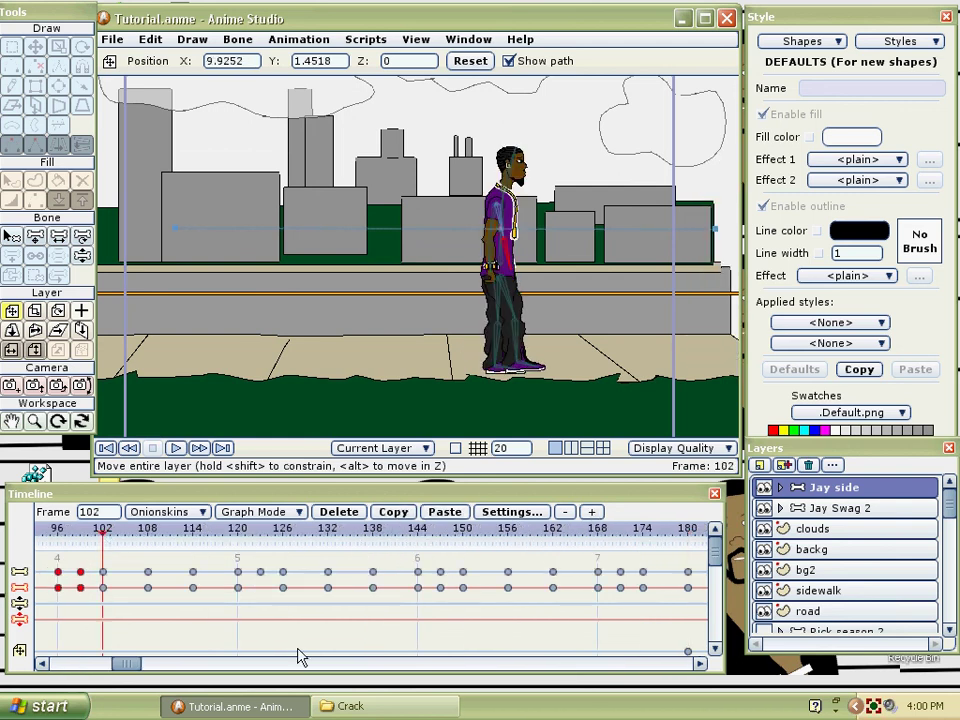
Replay the walk from the start and shift the layer translation keyframe from frame 180 to frame 144.
drag(138, 668, 93, 668)
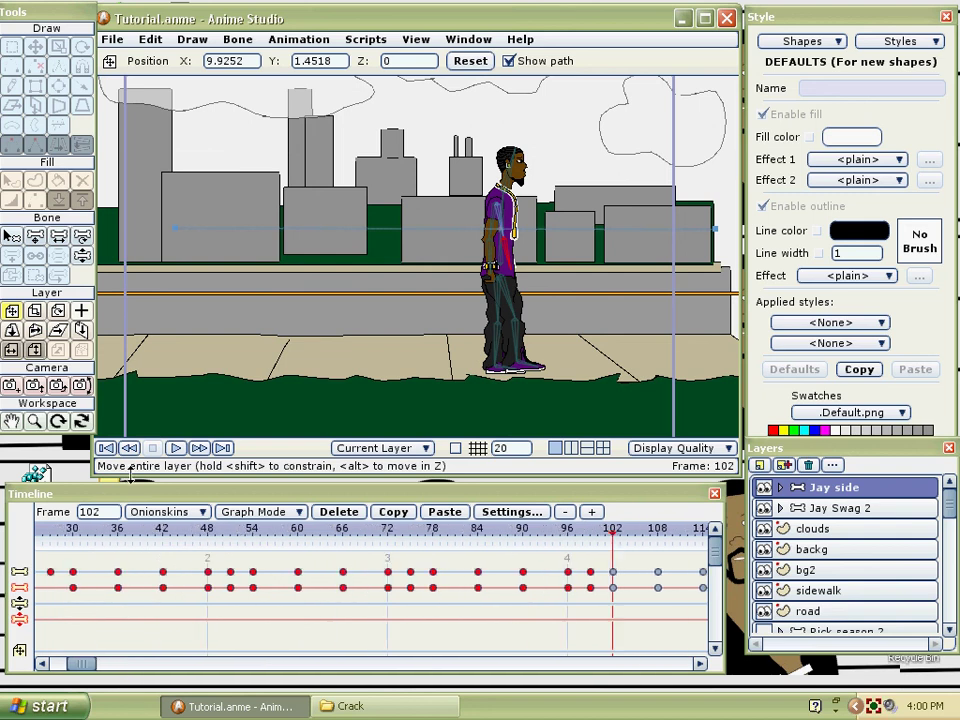
click(106, 449)
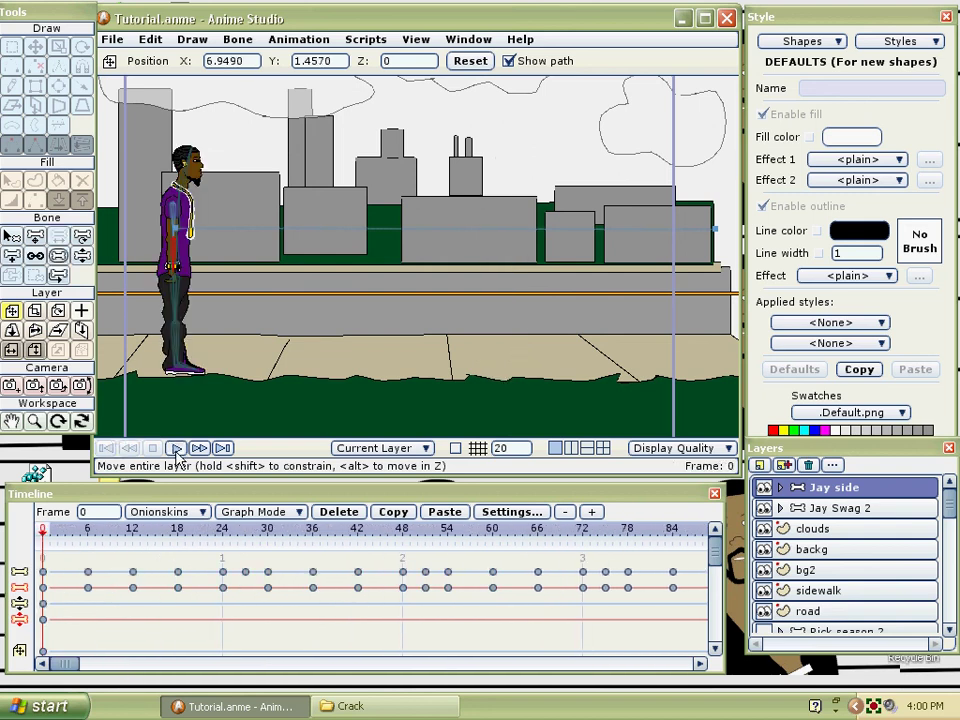
click(176, 448)
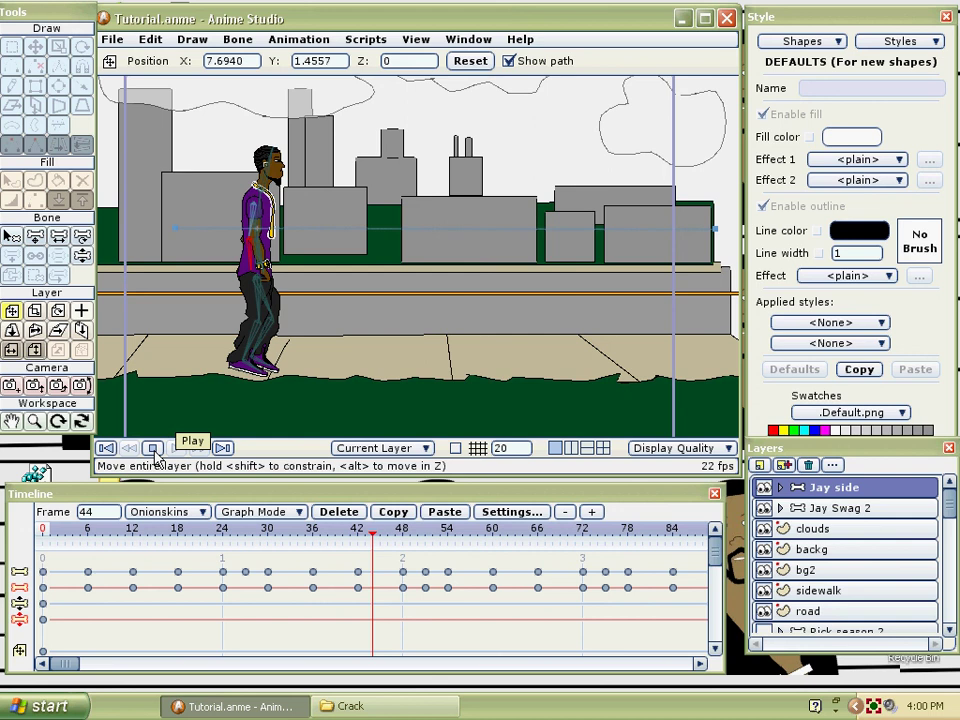
click(153, 448)
drag(66, 664, 148, 672)
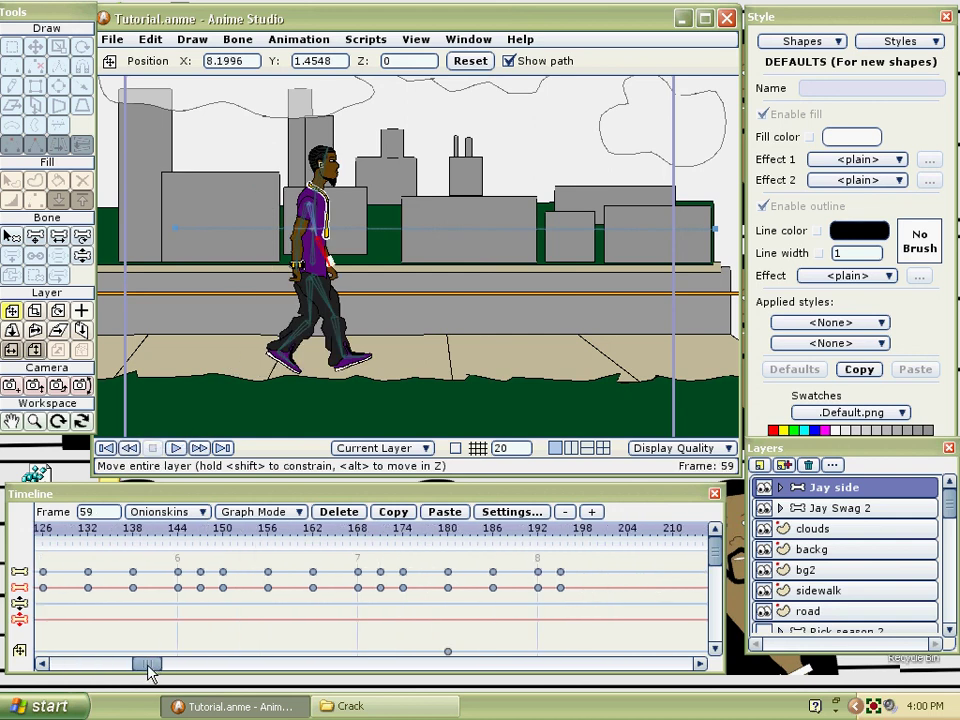
drag(448, 652, 179, 654)
Replay the faster walk and shift the layer translation keyframe to frame 156.
click(107, 450)
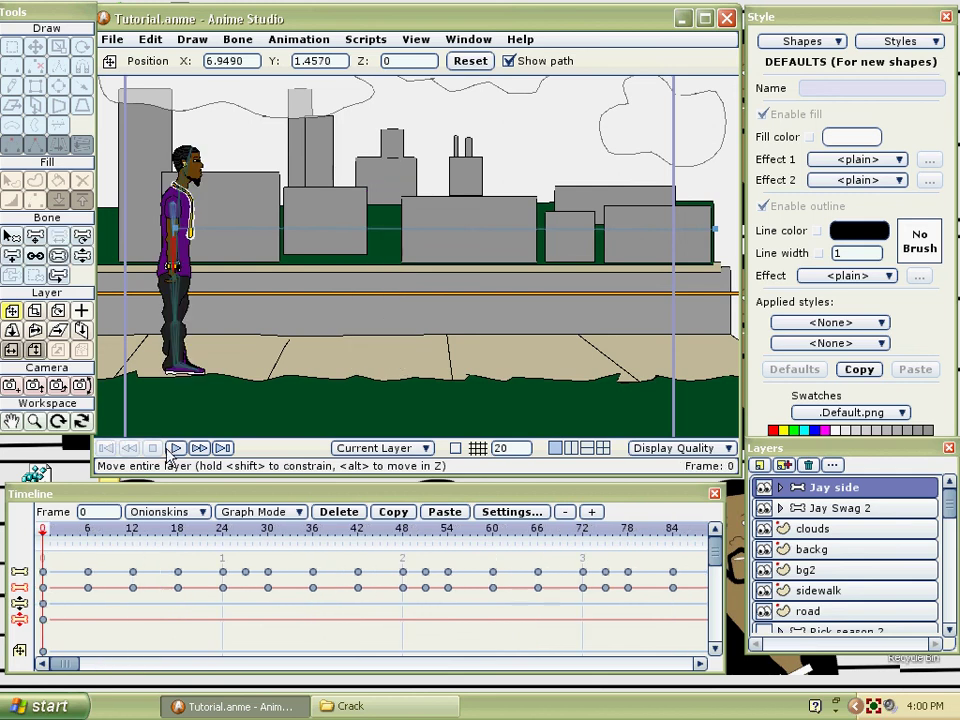
click(175, 448)
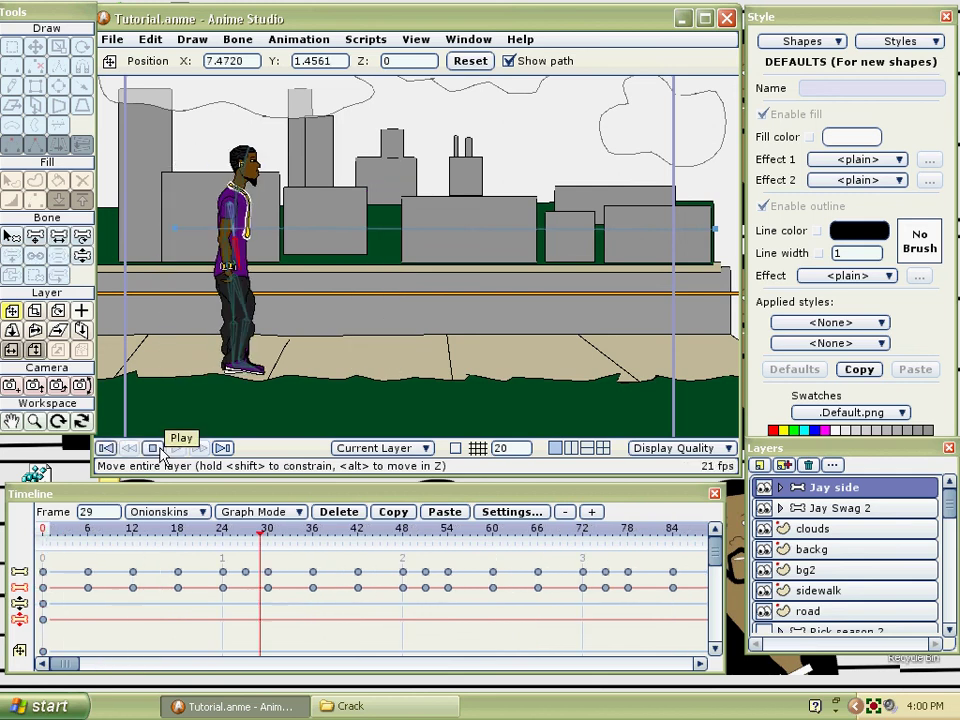
click(163, 452)
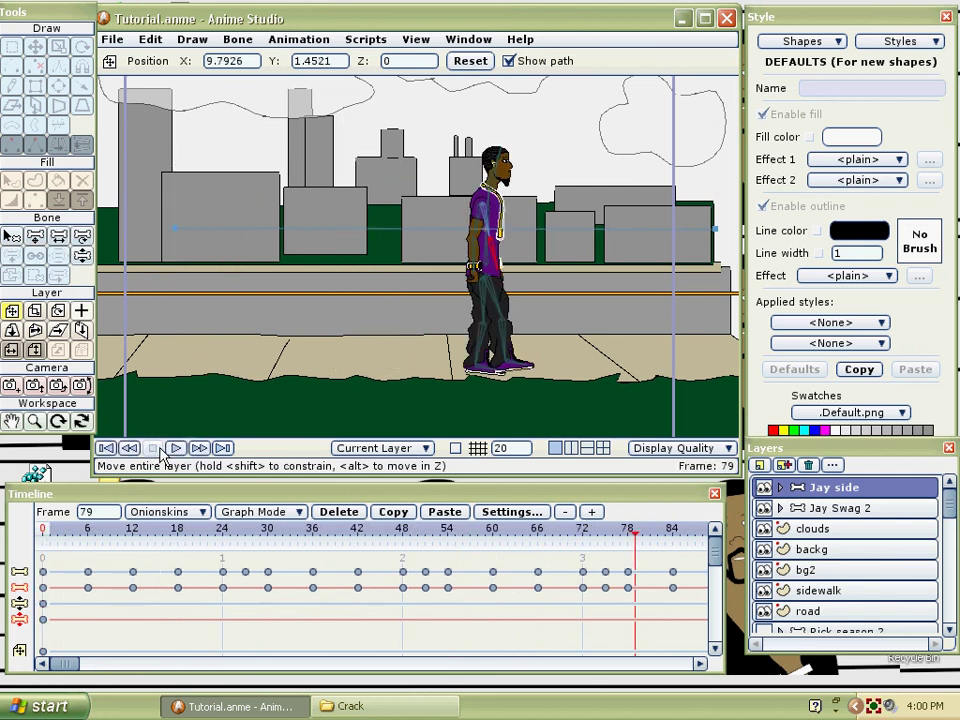
drag(68, 666, 116, 668)
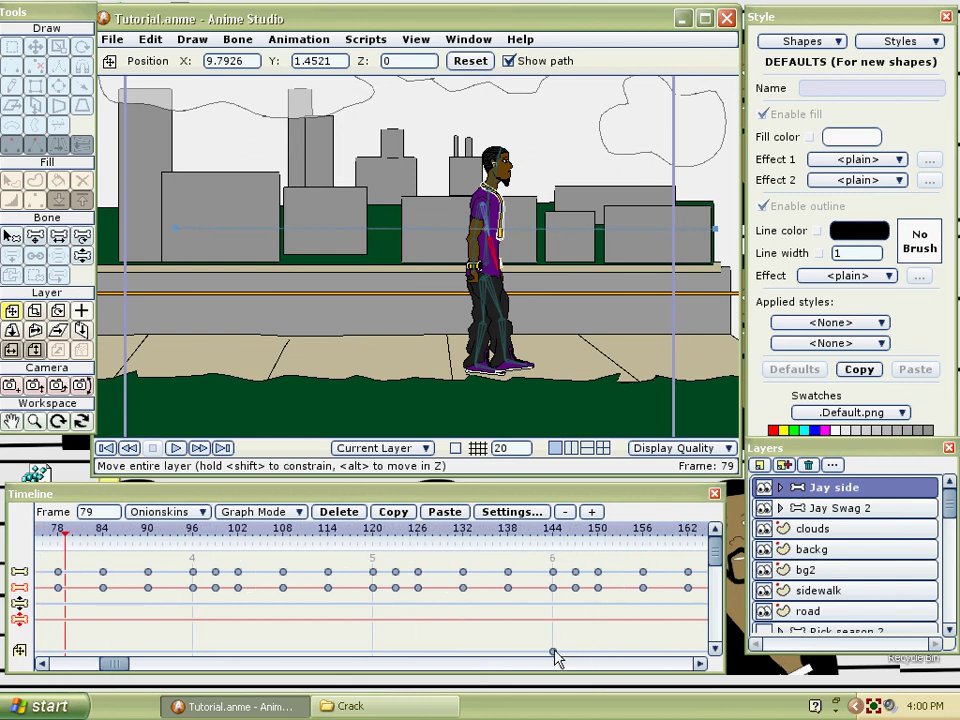
drag(554, 652, 643, 652)
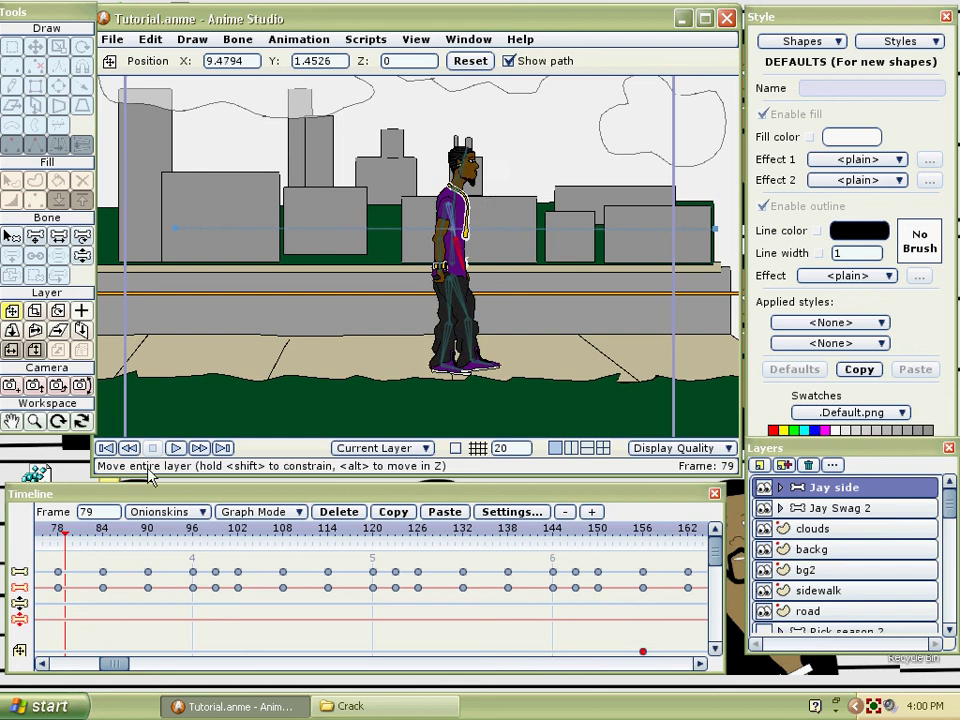
Replay the walk from the start to check its pace until the character leaves the camera frame.
click(106, 448)
click(172, 450)
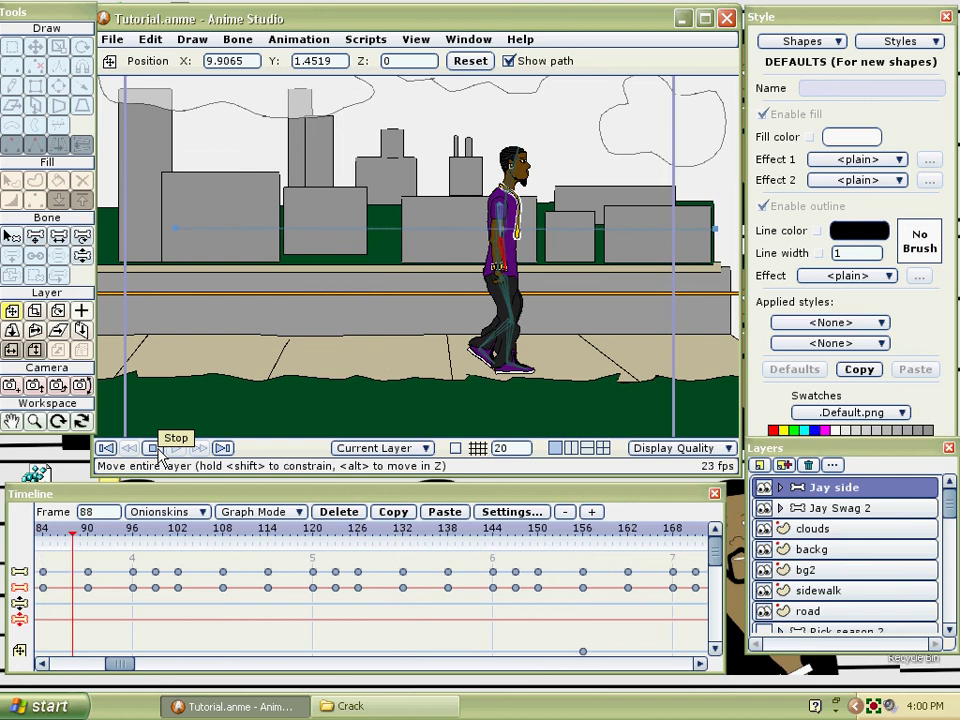
click(157, 452)
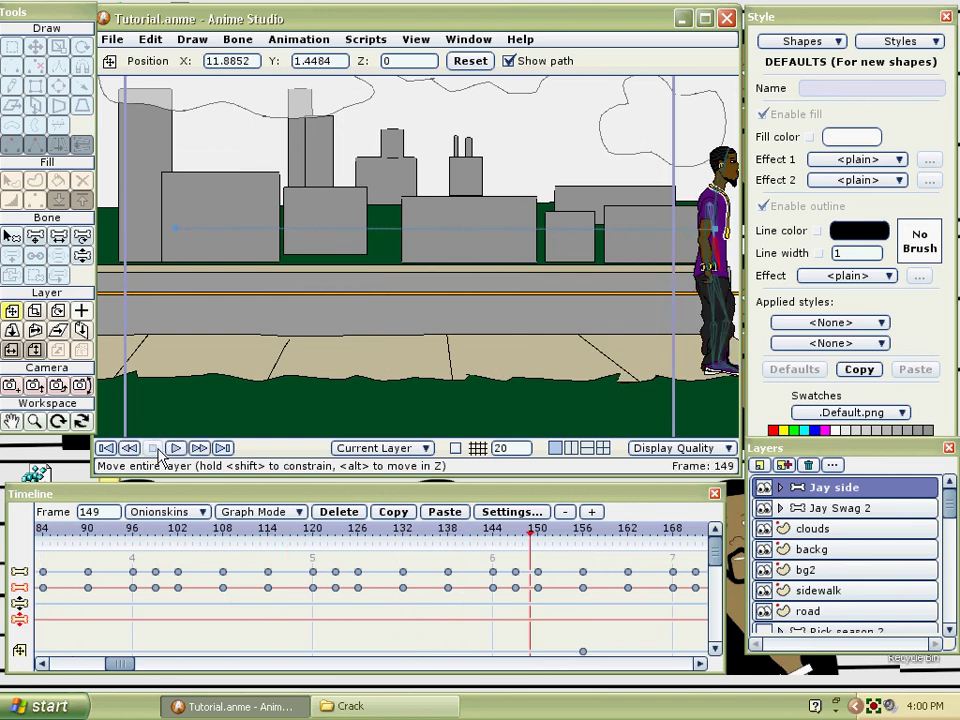
Replay the walk in a slightly wider view of the scene and render a preview of frame 55.
click(10, 421)
scroll(397, 364, down, 5)
mouse_move(458, 340)
mouse_down()
mouse_move(397, 364)
mouse_move(456, 334)
mouse_up()
scroll(410, 336, up, 2)
scroll(409, 336, up, 1)
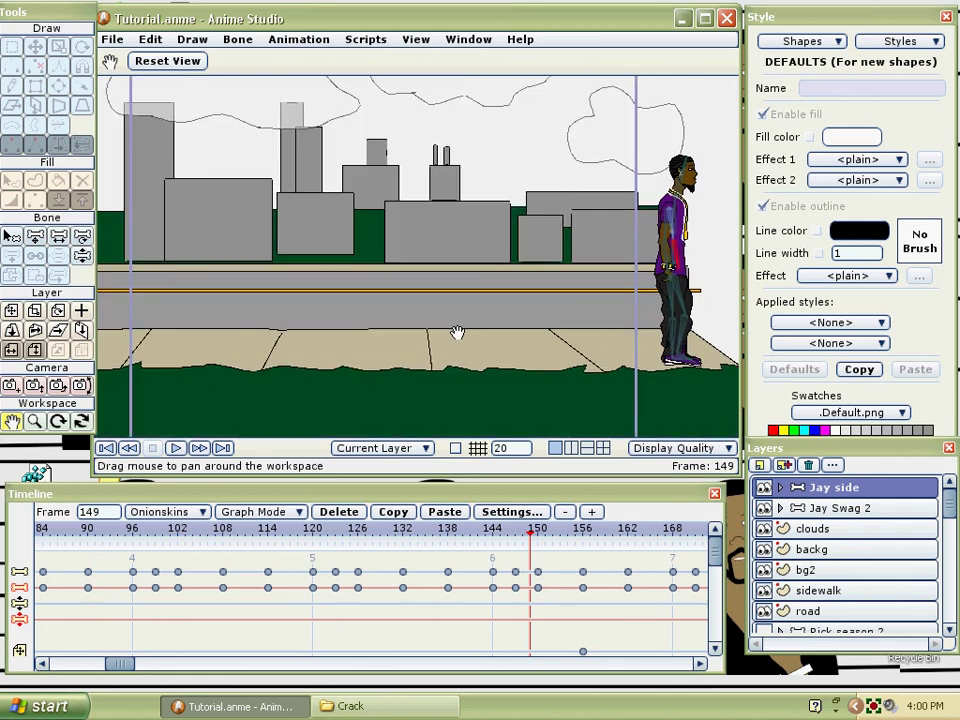
click(105, 448)
click(177, 449)
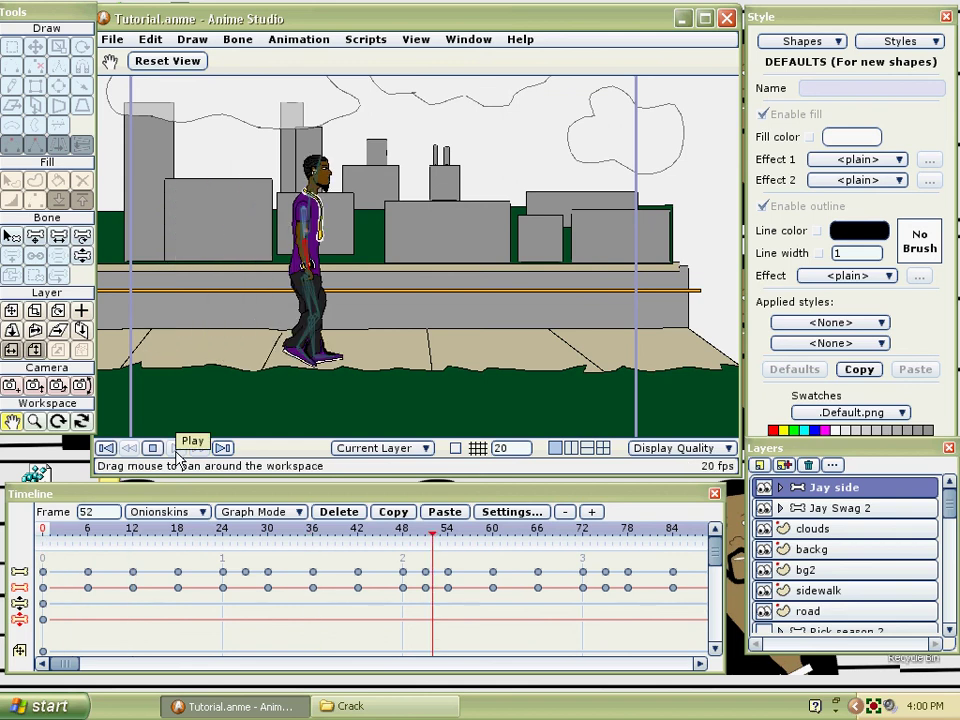
key(ctrl+r)
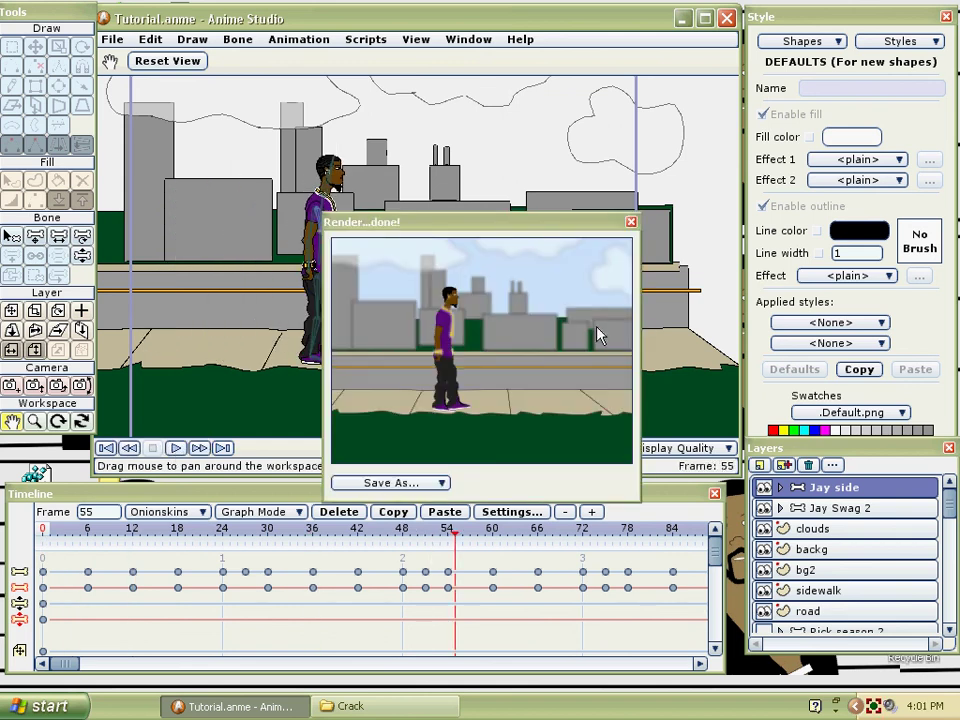
click(631, 222)
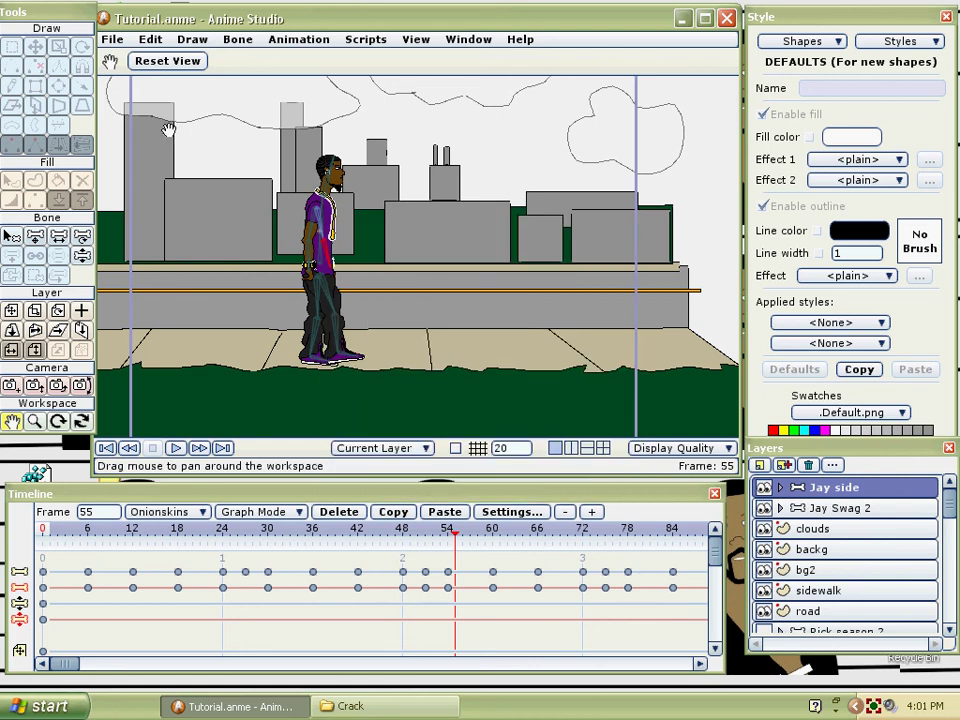